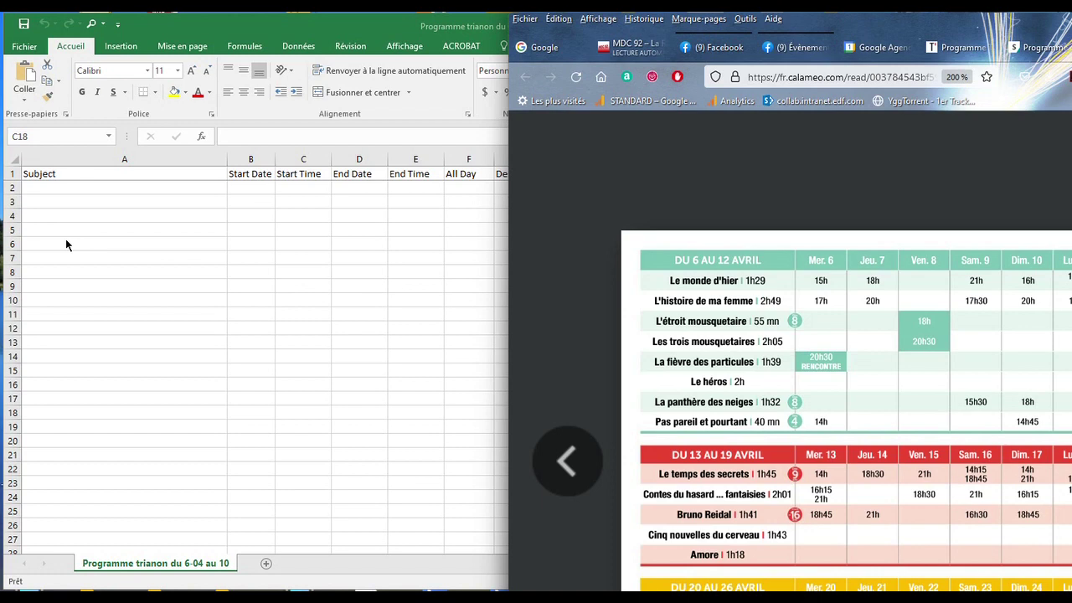
Enter "Le monde d'hier - 1h29" as the Subject in cell A2, taking the film's duration from the cinema programme.
{"action": "key", "text": "super+Up"}
{"action": "left_click", "coordinate": [77, 189]}
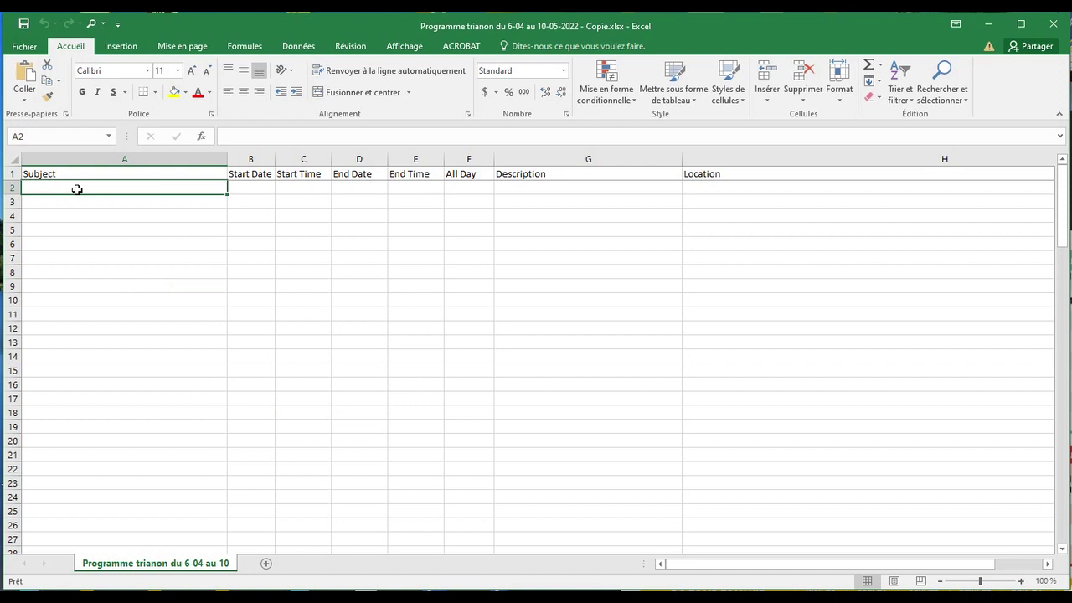
{"action": "type", "text": "Le monde d'hier"}
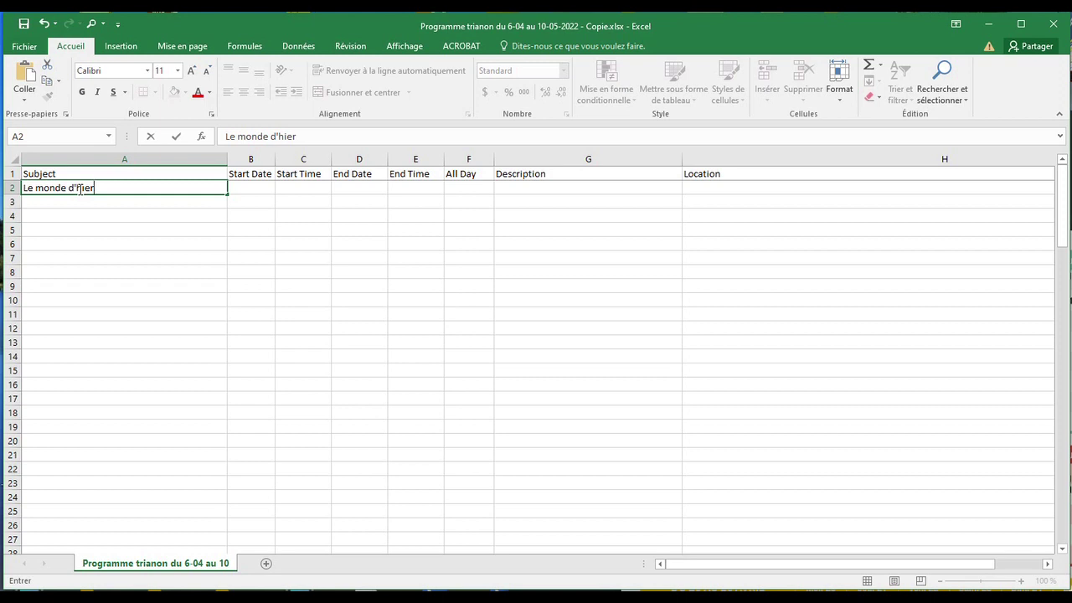
{"action": "type", "text": "-"}
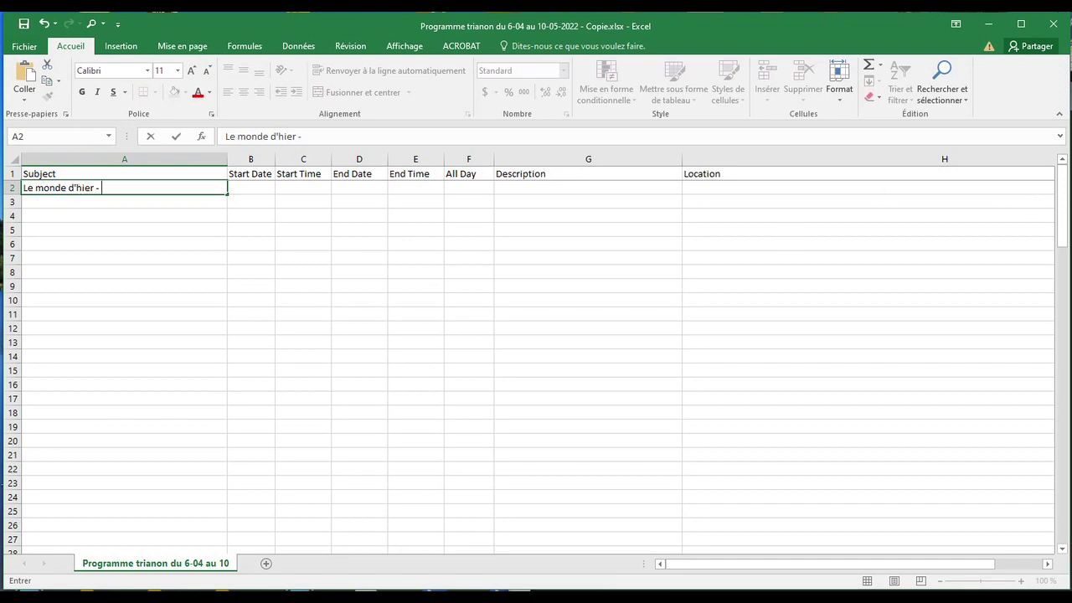
{"action": "key", "text": "alt+Tab"}
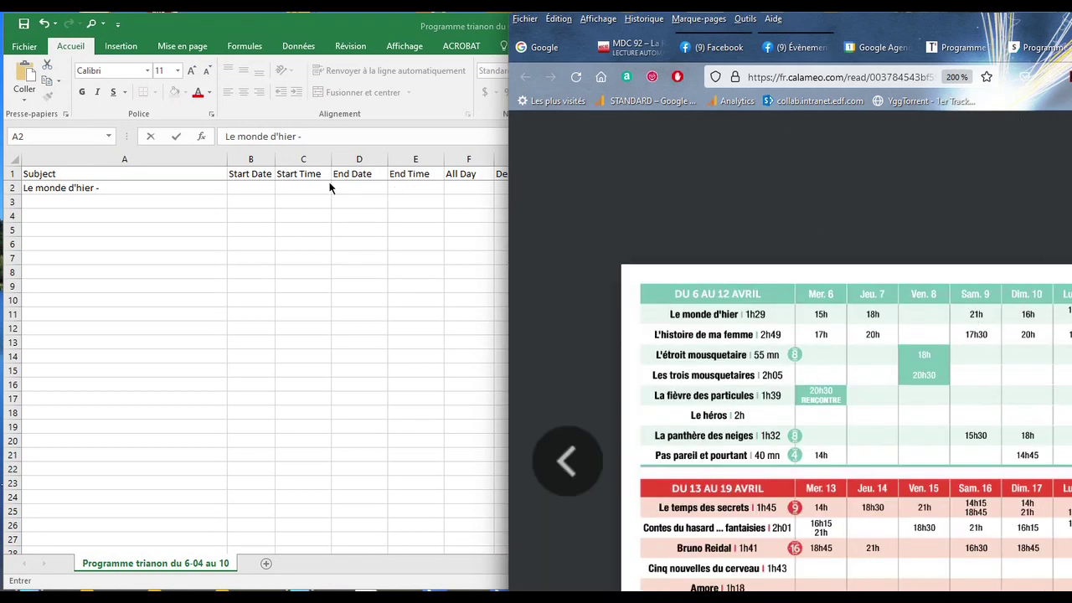
{"action": "left_click", "coordinate": [116, 187]}
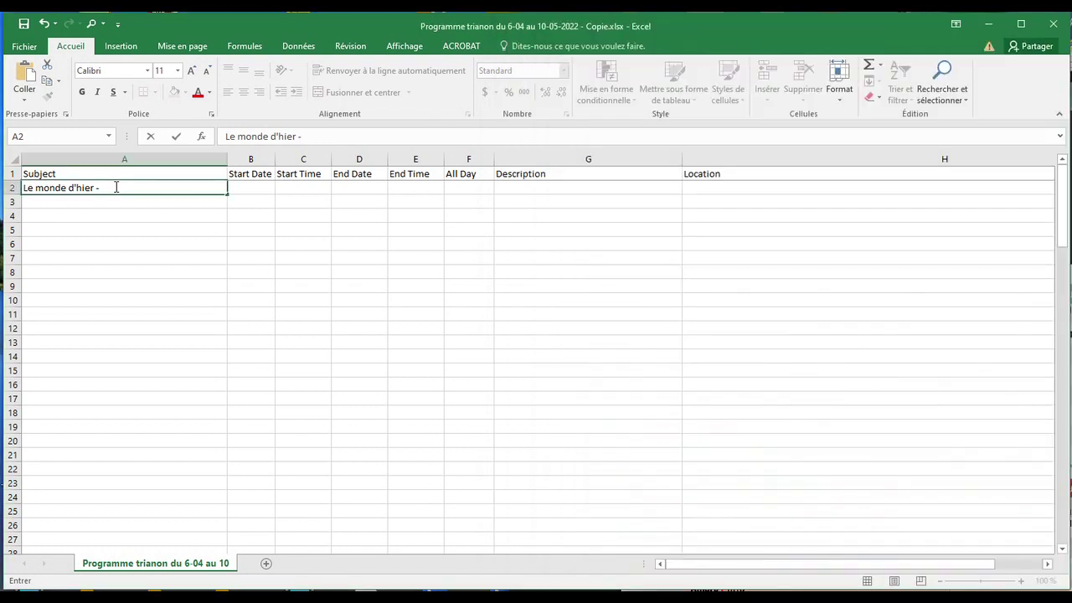
{"action": "type", "text": "1h29"}
{"action": "type", "text": "- vo"}
{"action": "key", "text": "BackSpace"}
{"action": "key", "text": "BackSpace"}
{"action": "key", "text": "BackSpace"}
{"action": "key", "text": "BackSpace"}
{"action": "left_click", "coordinate": [143, 189]}
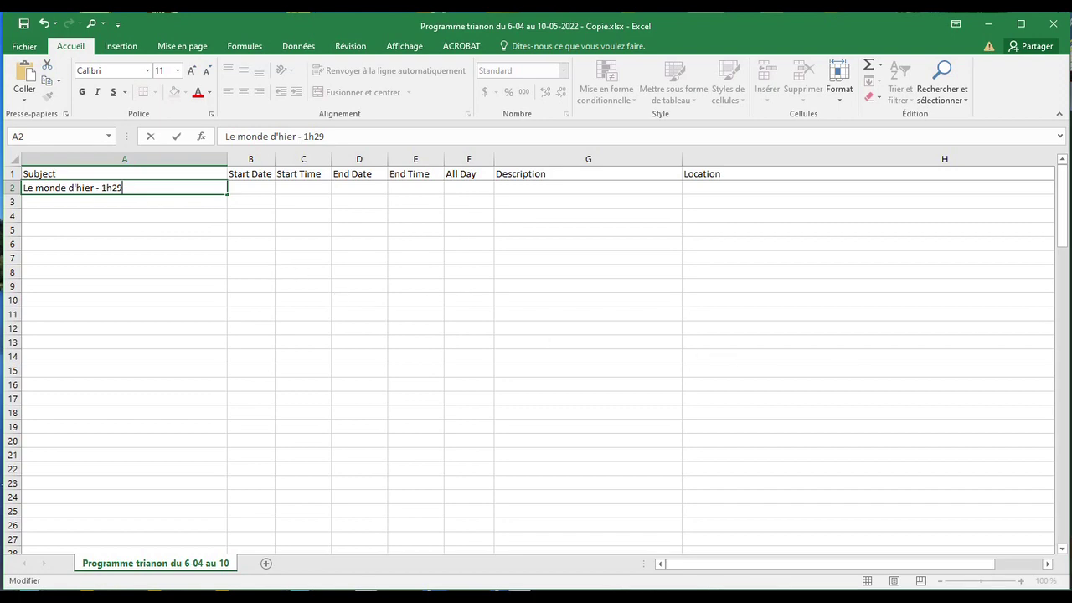
Consult the programme for the film's first screening date and enter 6/4/22 as its Start Date in cell B2.
{"action": "key", "text": "alt+Tab"}
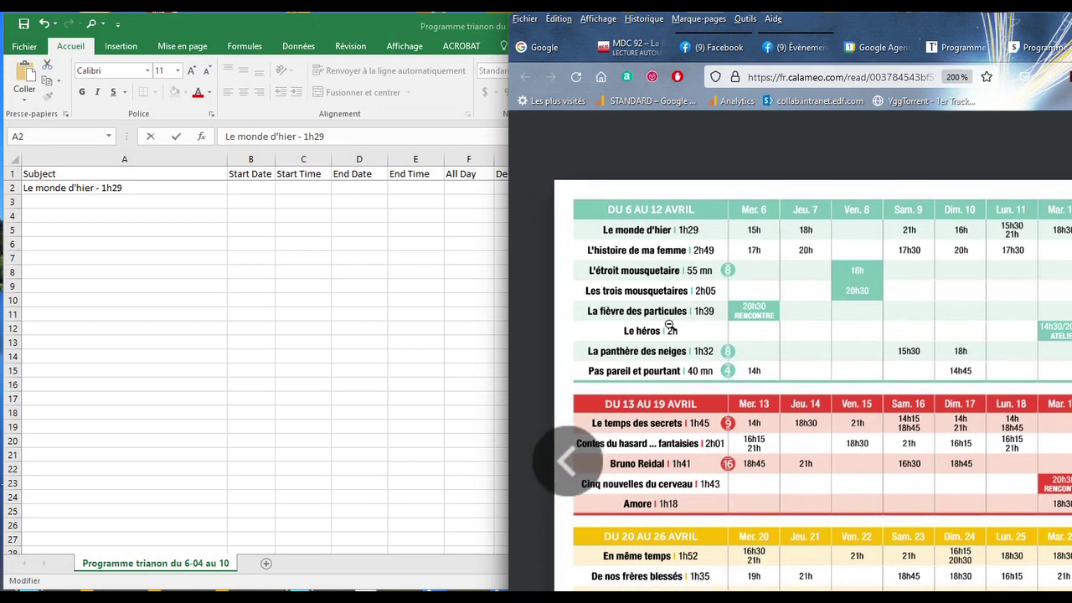
{"action": "left_click", "coordinate": [243, 189]}
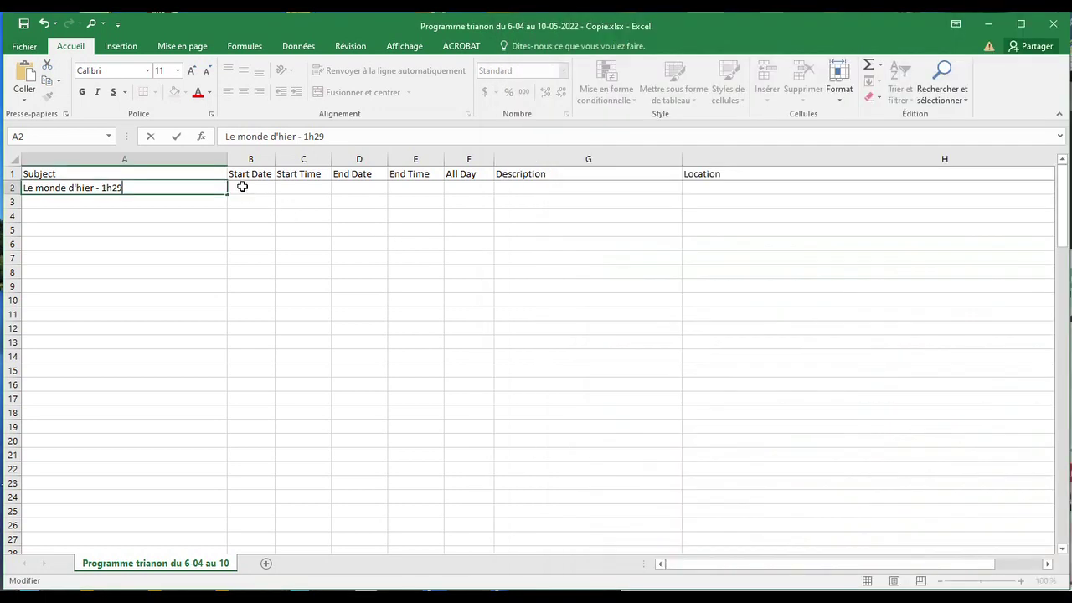
{"action": "left_click", "coordinate": [242, 187]}
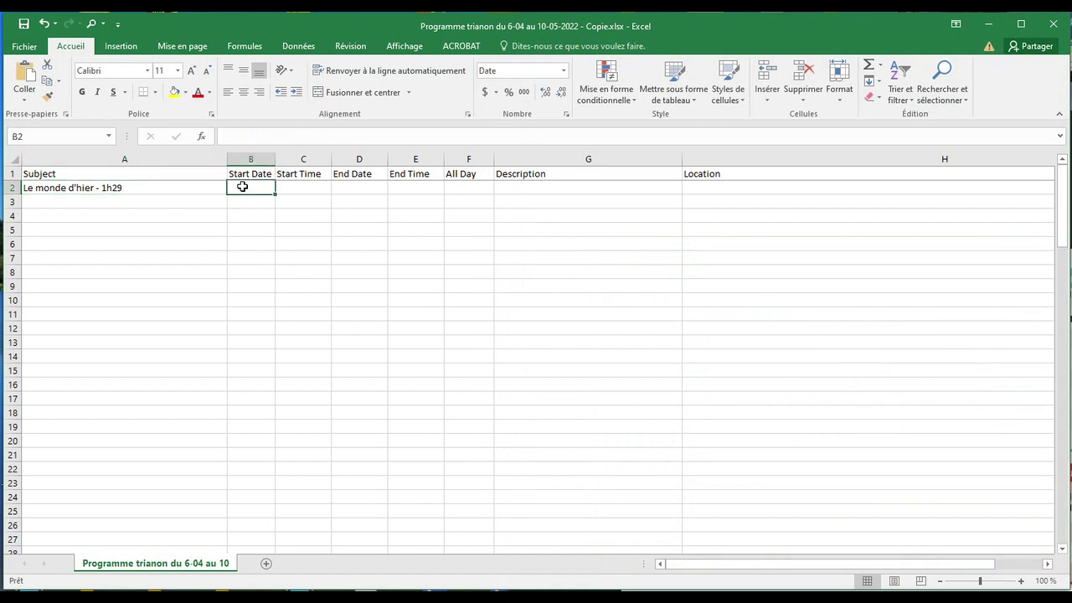
{"action": "type", "text": "6/4"}
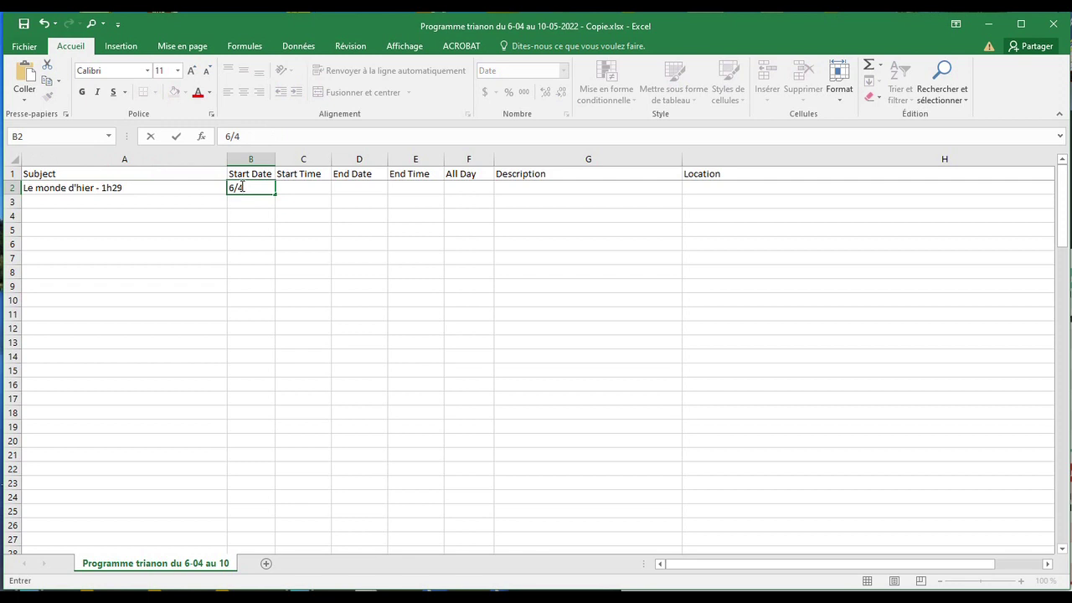
{"action": "type", "text": "/22"}
{"action": "key", "text": "Return"}
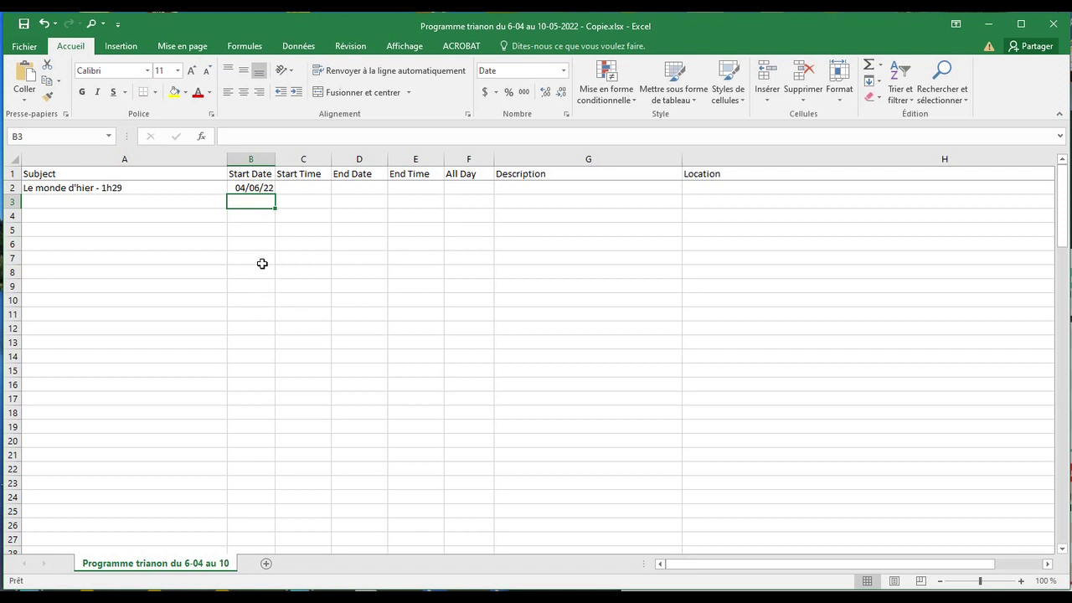
Format the Start Date in B2 as a date of type 3/14/2012 with the Anglais (États-Unis) locale.
{"action": "left_click", "coordinate": [261, 189]}
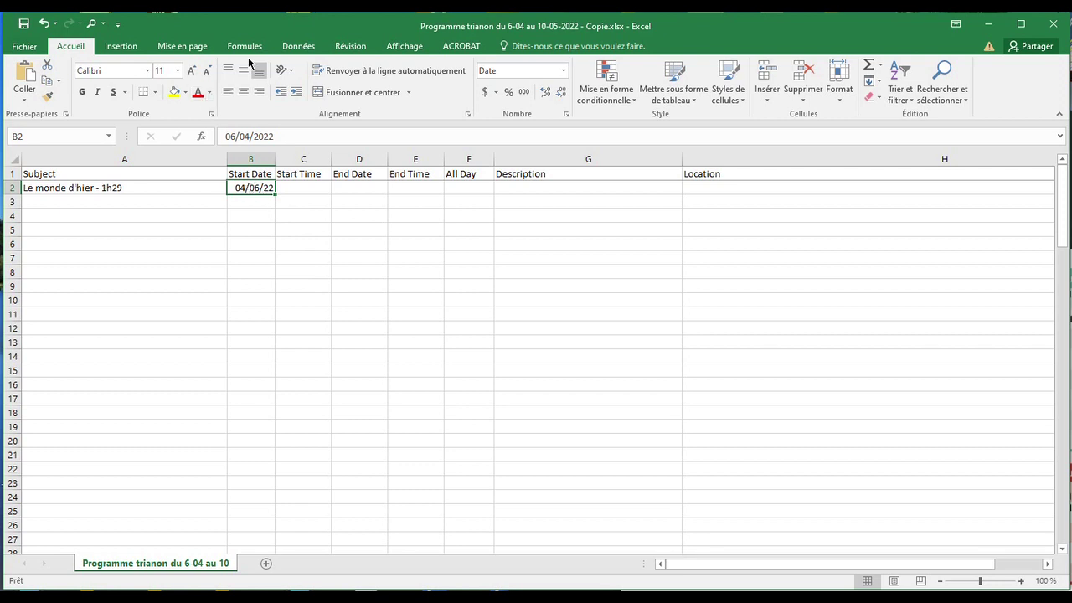
{"action": "right_click", "coordinate": [256, 190]}
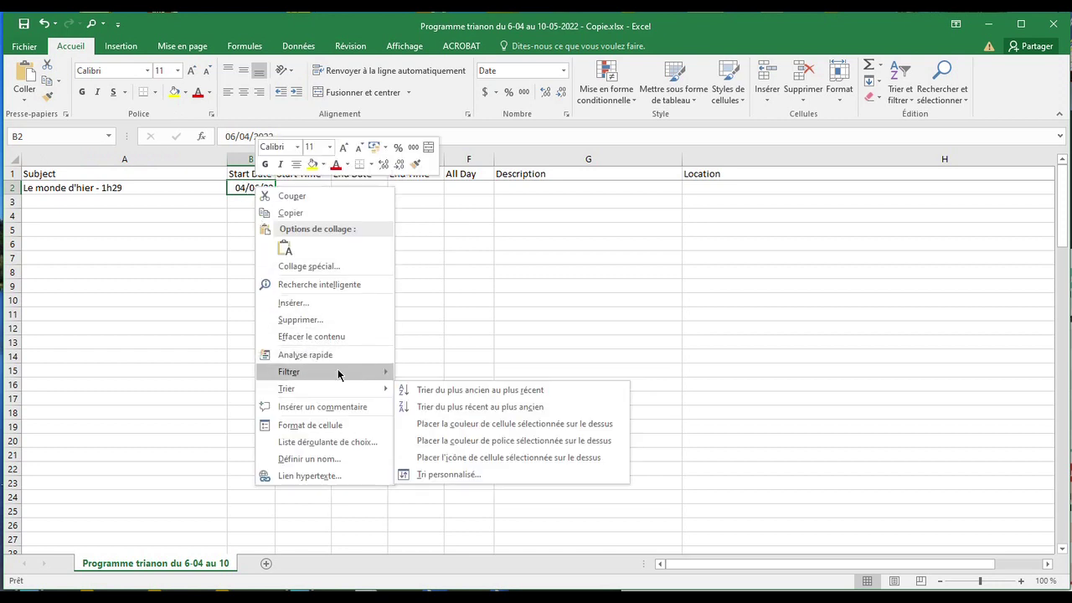
{"action": "left_click", "coordinate": [307, 427]}
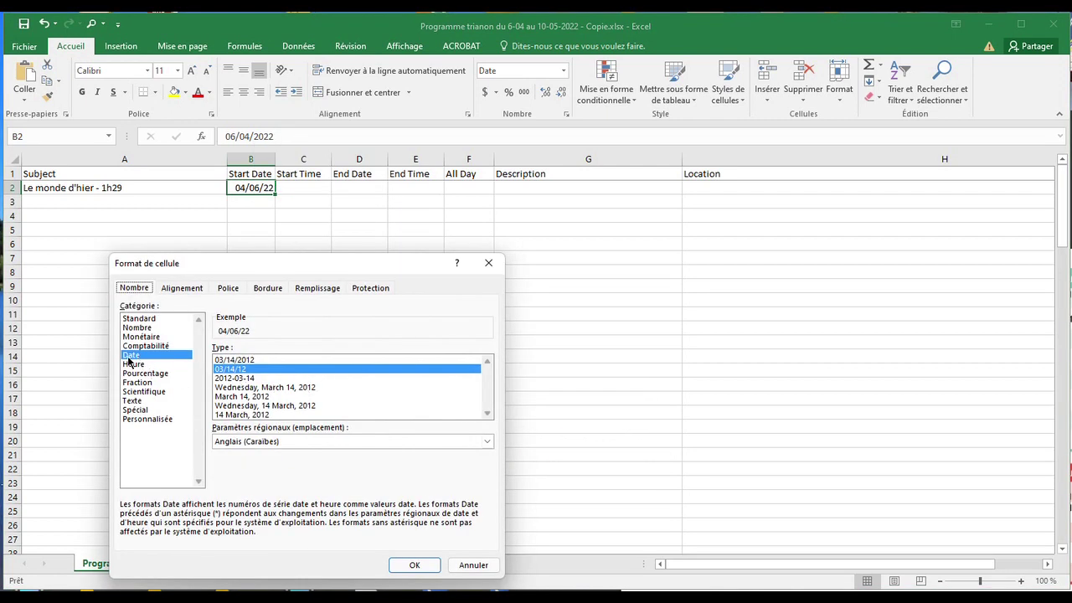
{"action": "left_click", "coordinate": [247, 360]}
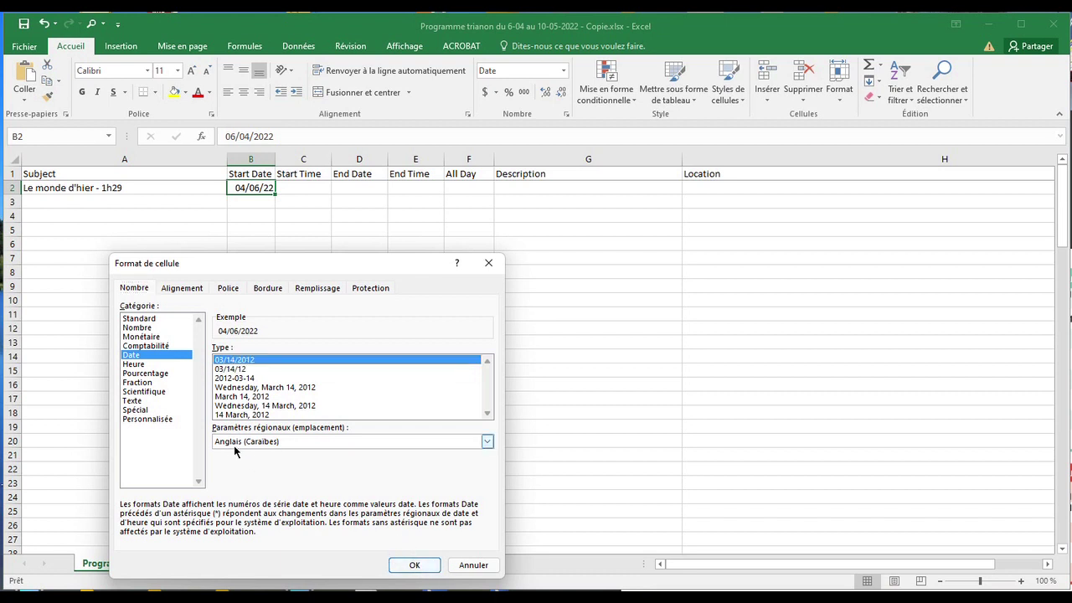
{"action": "left_click", "coordinate": [485, 441]}
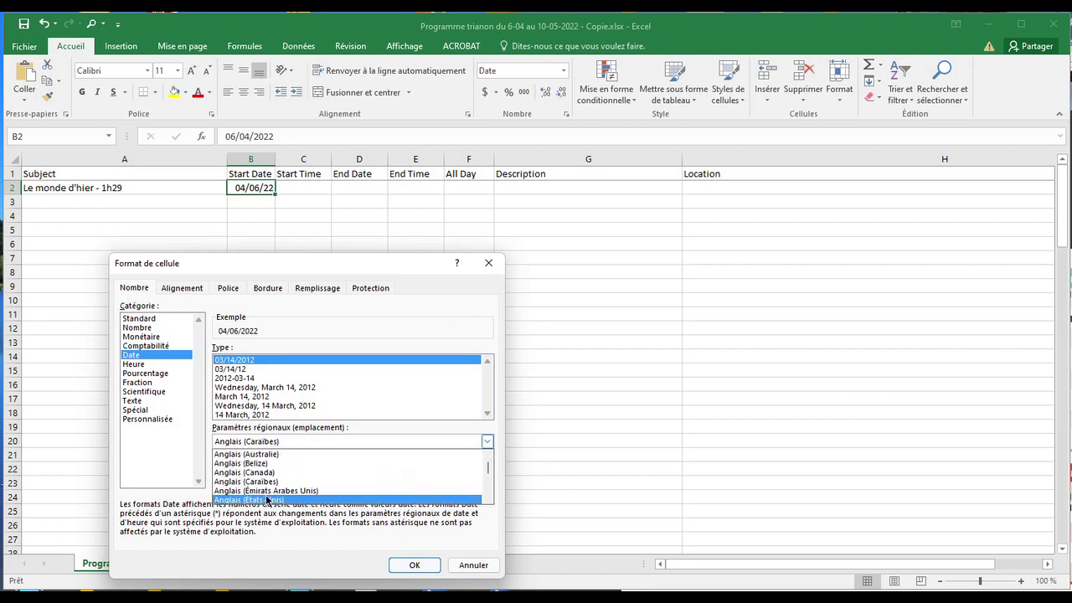
{"action": "left_click", "coordinate": [271, 500]}
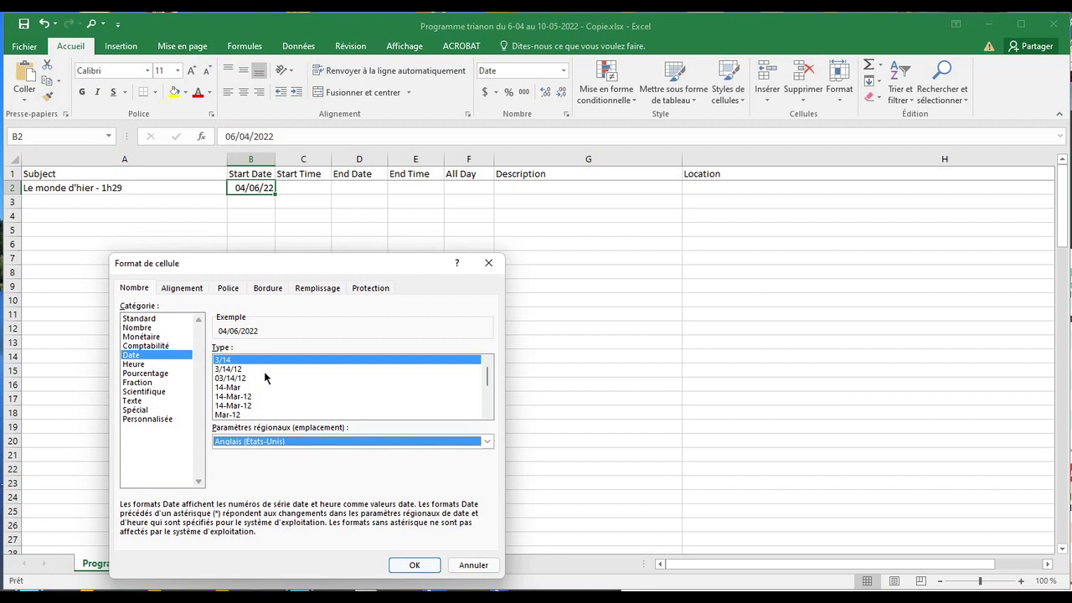
{"action": "left_click_drag", "start_coordinate": [490, 380], "coordinate": [487, 403]}
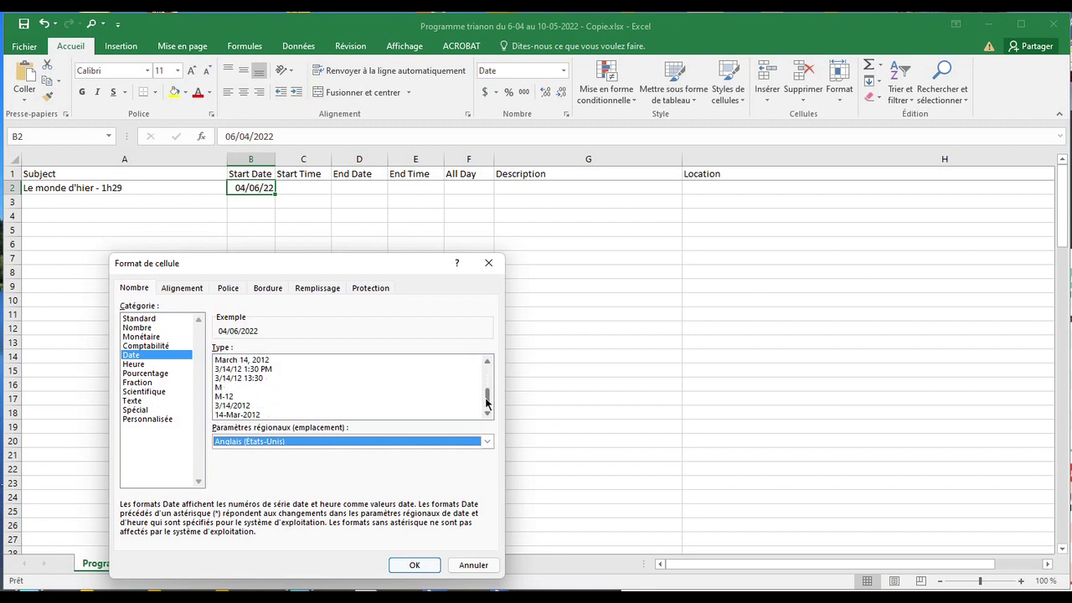
{"action": "left_click", "coordinate": [240, 407]}
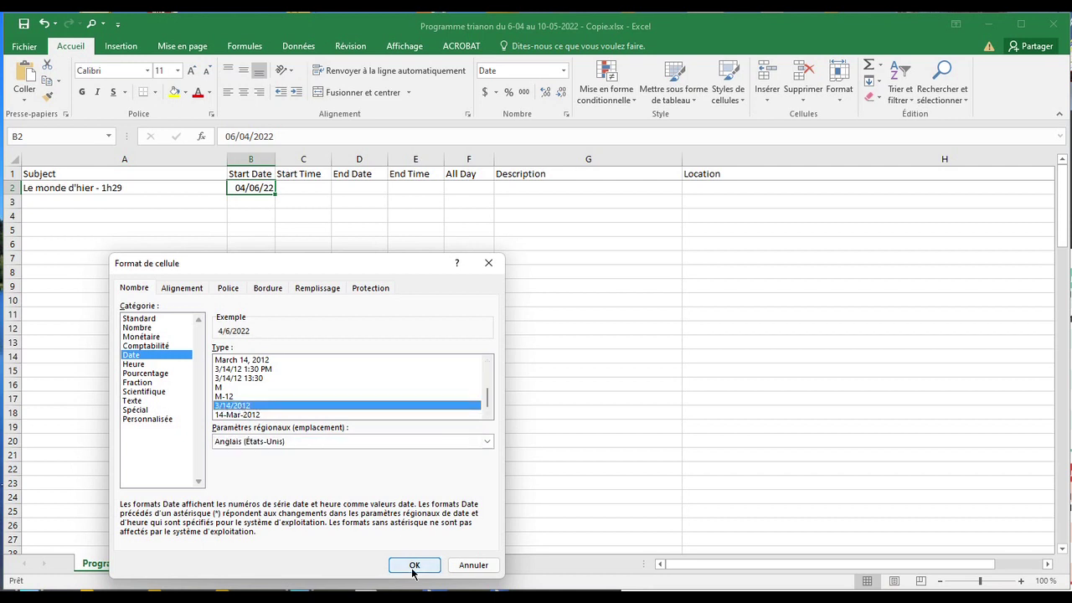
{"action": "left_click", "coordinate": [413, 566]}
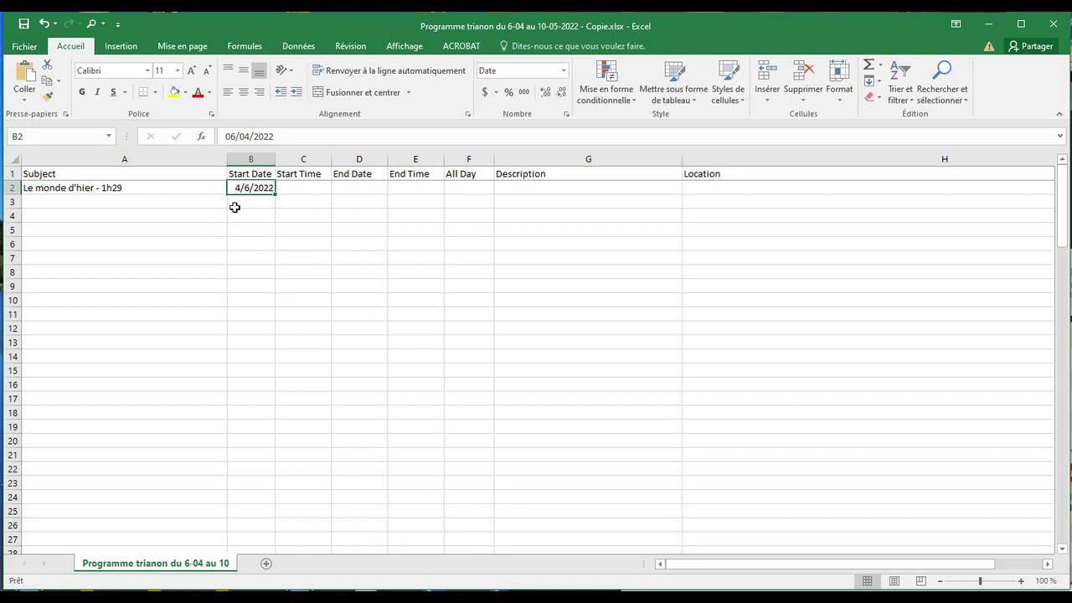
Compare the underlying date value of cell B2 with its displayed US format.
{"action": "left_click", "coordinate": [270, 136]}
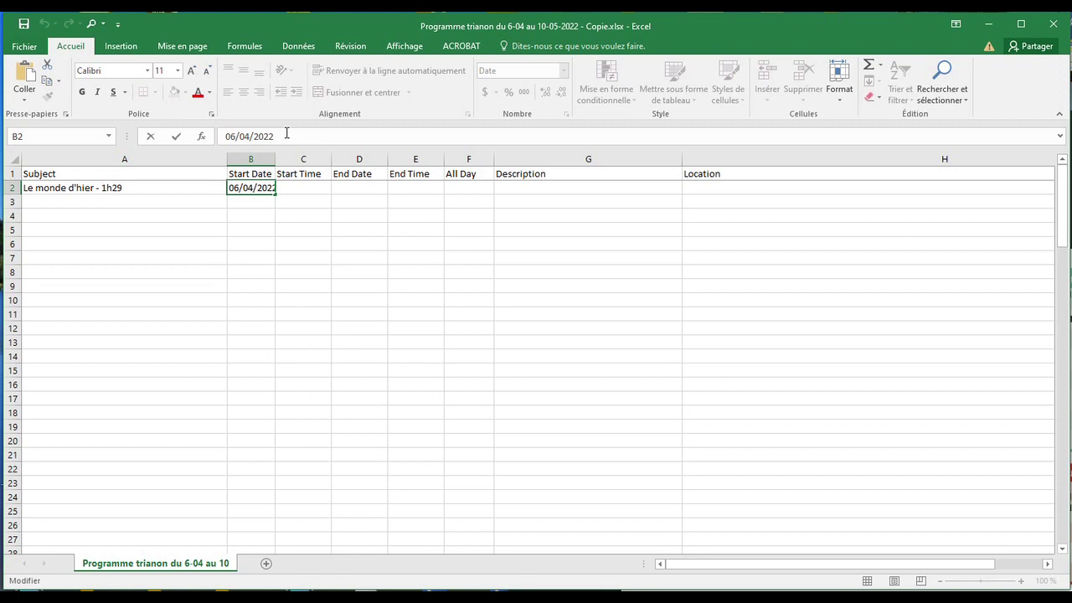
{"action": "key", "text": "Escape"}
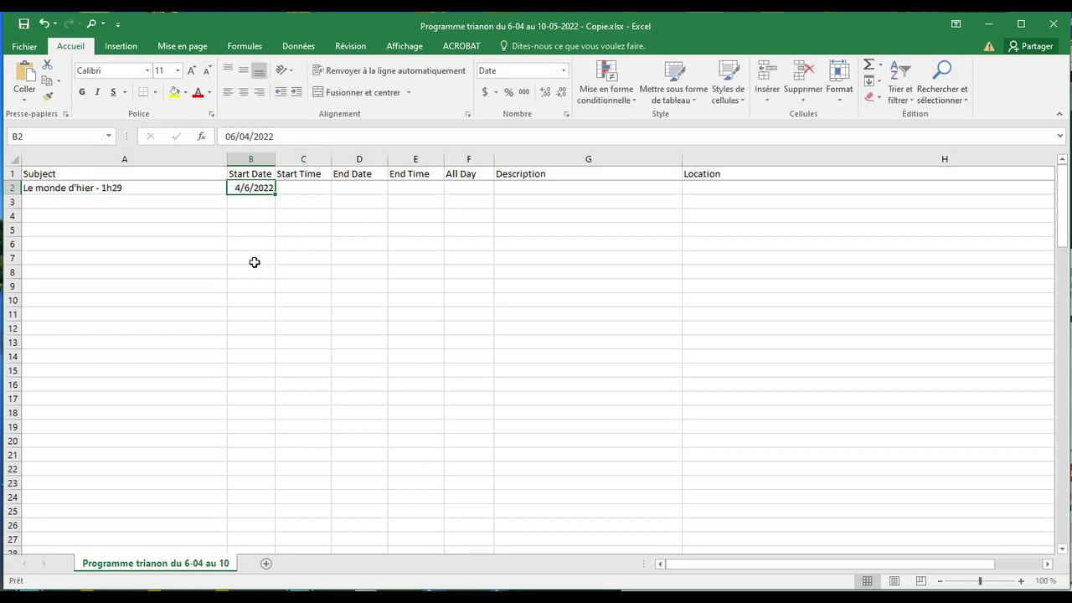
{"action": "left_click", "coordinate": [254, 261]}
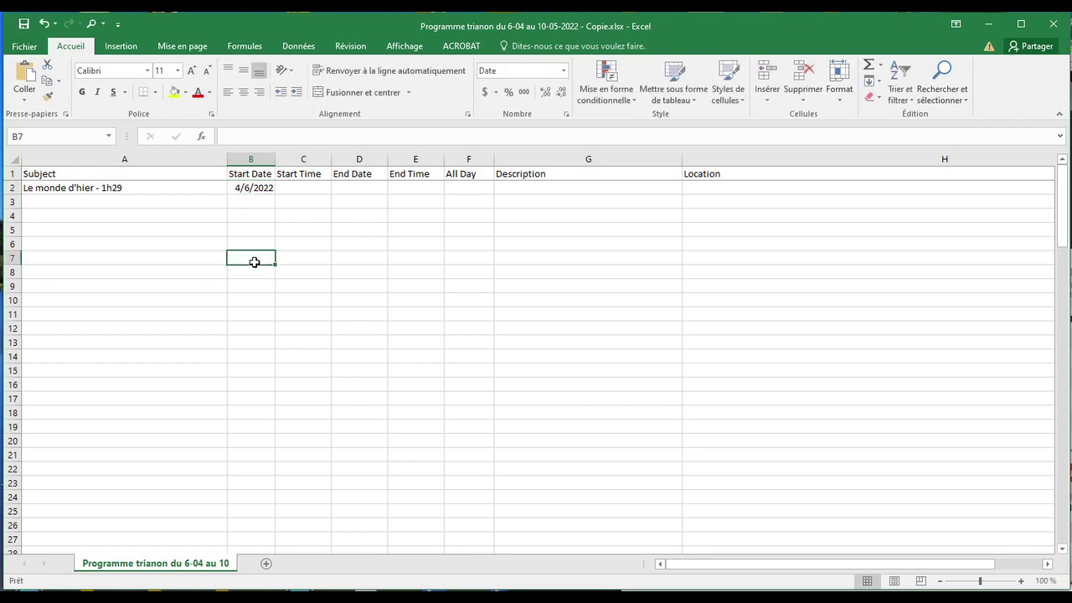
{"action": "left_click", "coordinate": [251, 188]}
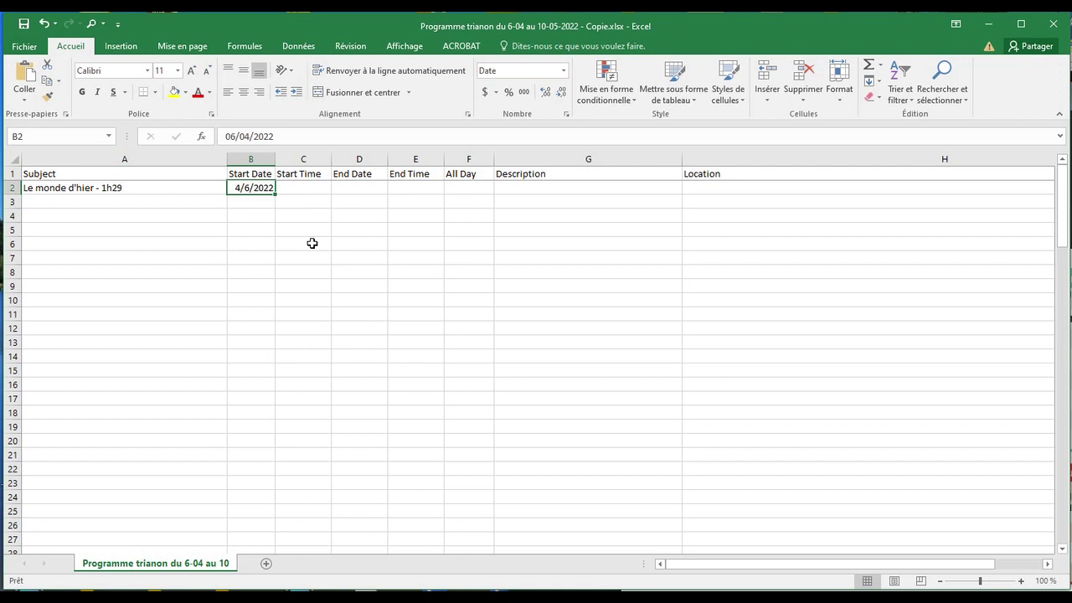
{"action": "left_click", "coordinate": [279, 136]}
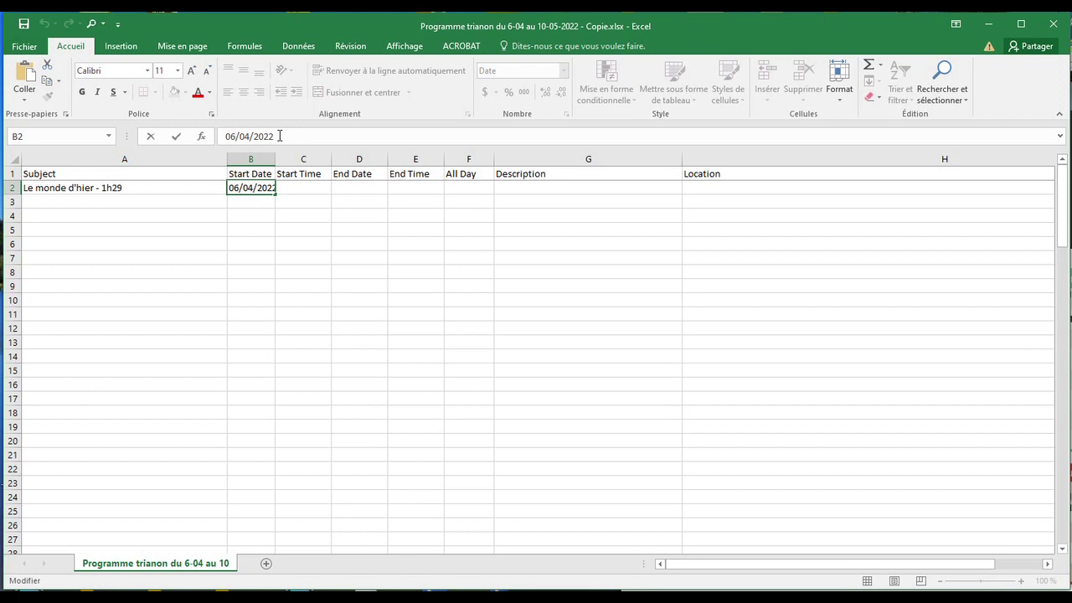
{"action": "key", "text": "Return"}
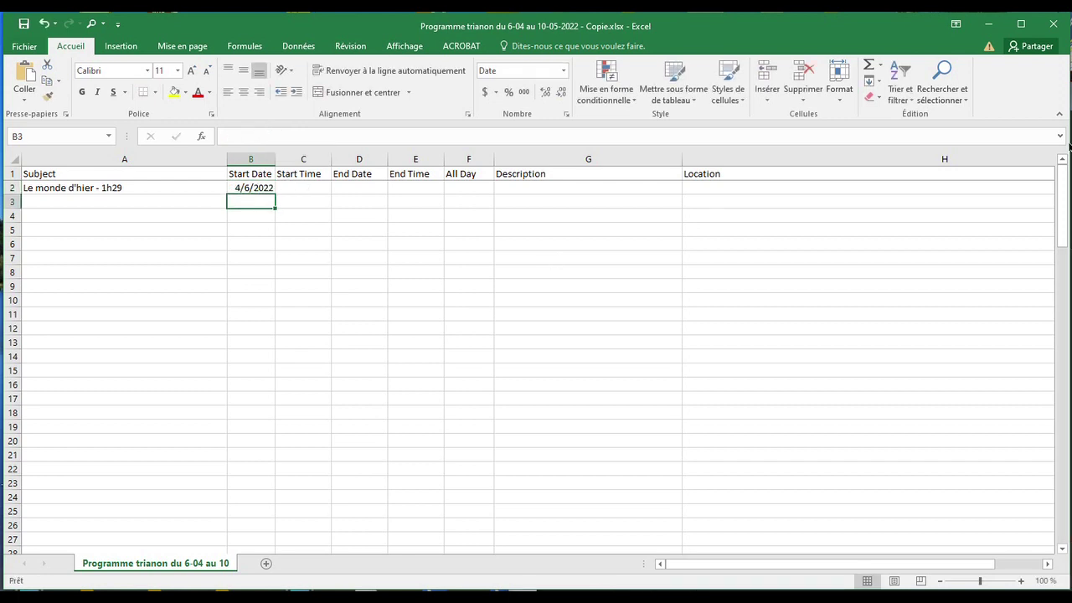
Check the first screening time in the online programme and enter 15:00 as the Start Time in C2.
{"action": "key", "text": "alt+Tab"}
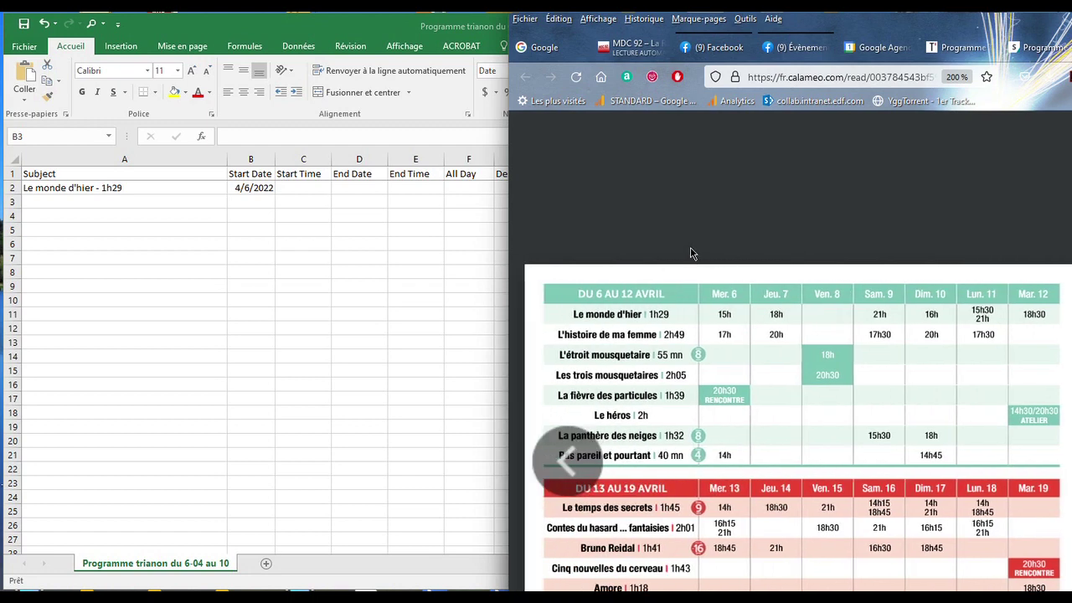
{"action": "key", "text": "alt+Tab"}
{"action": "left_click", "coordinate": [302, 187]}
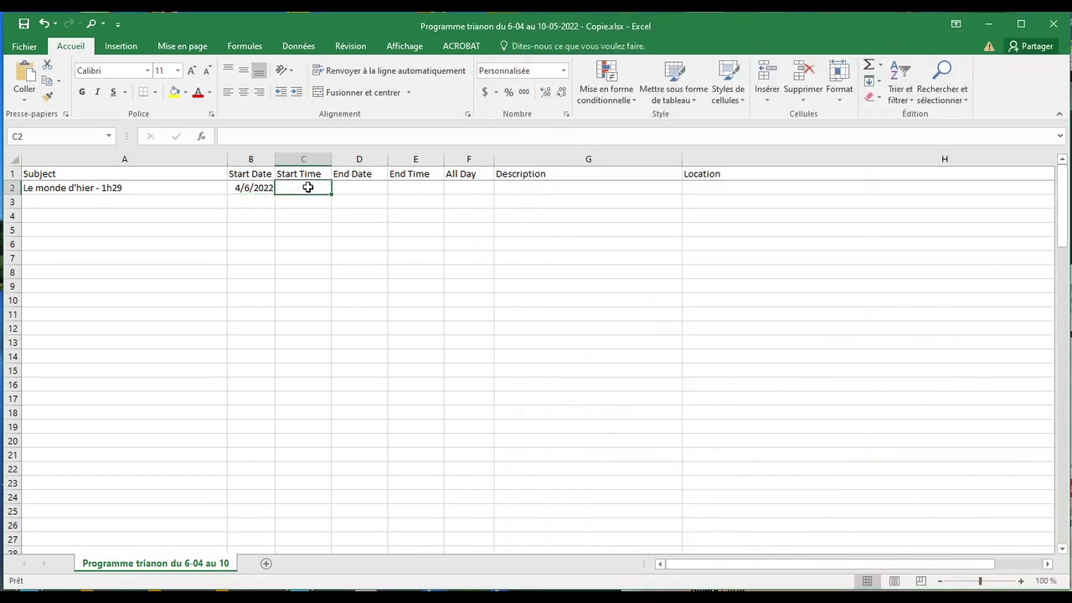
{"action": "type", "text": "15"}
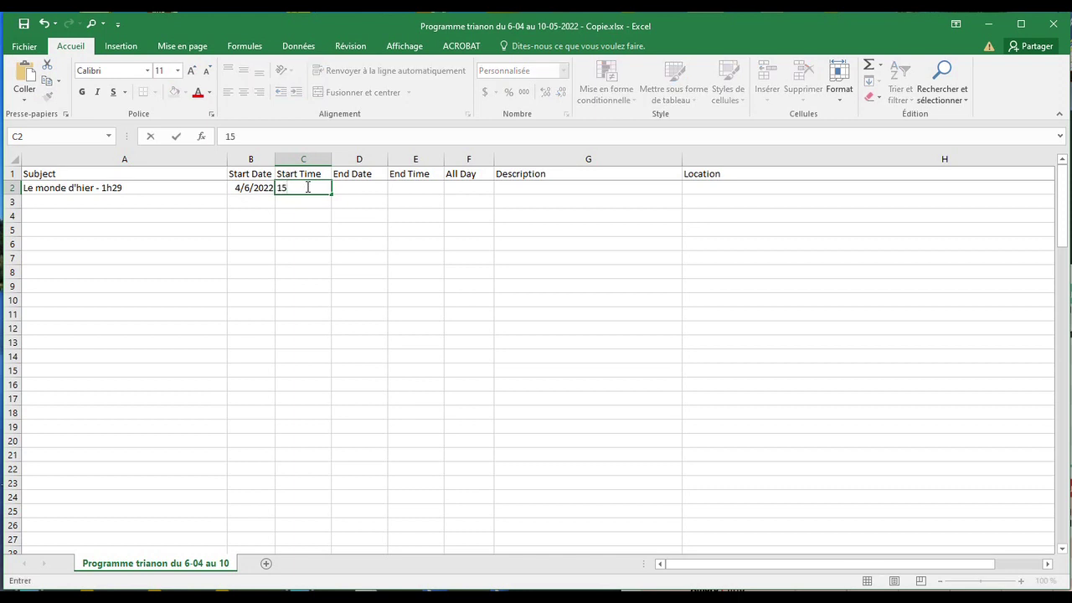
{"action": "type", "text": ":00"}
{"action": "key", "text": "Return"}
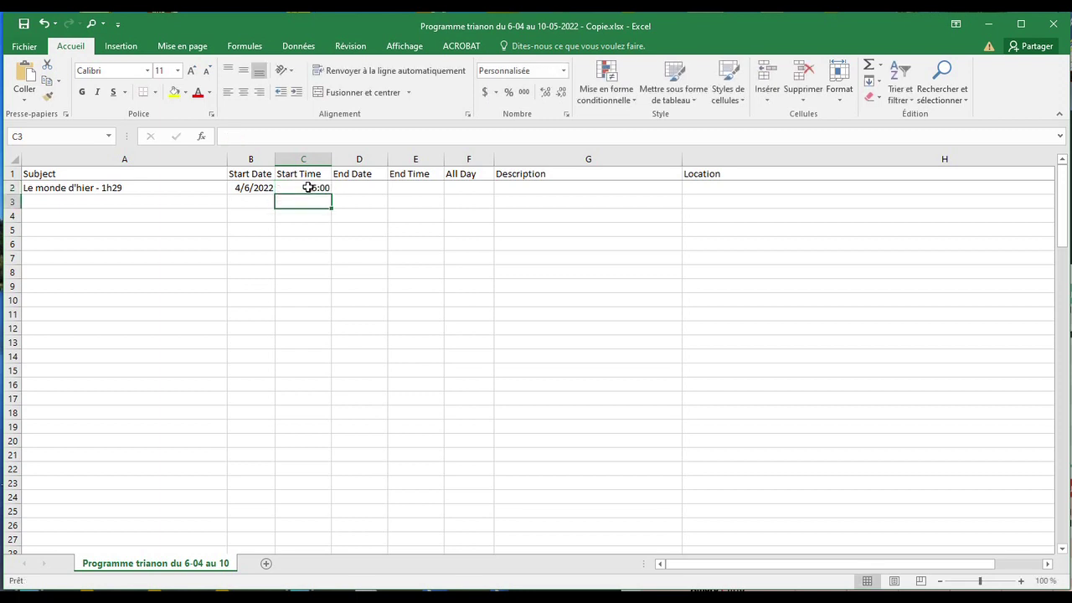
Fill the End Date in D2 with the formula =B2 to reuse the start date.
{"action": "left_click", "coordinate": [360, 187]}
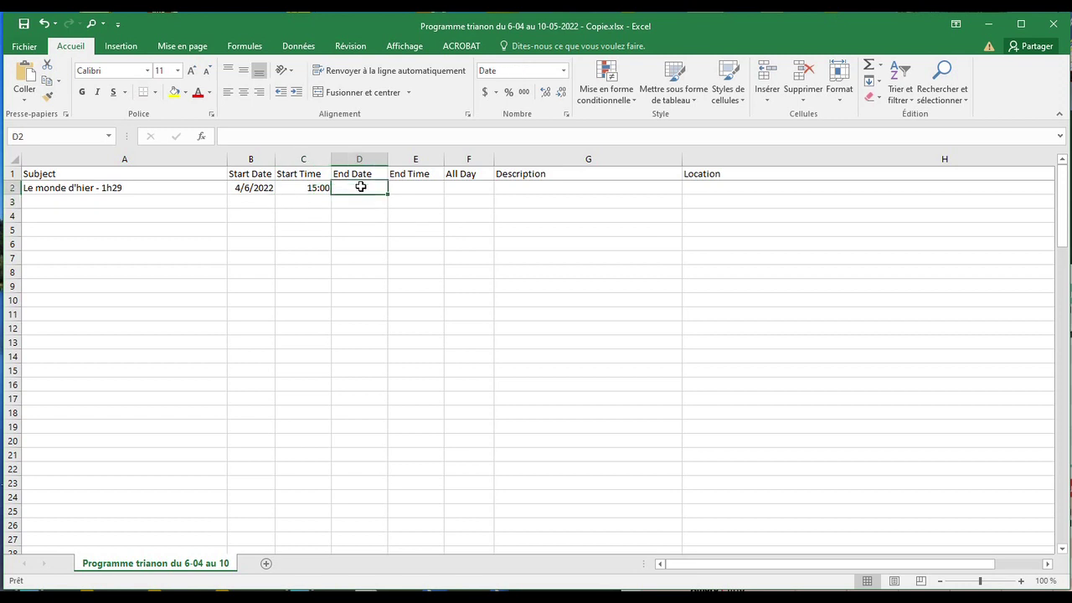
{"action": "type", "text": "="}
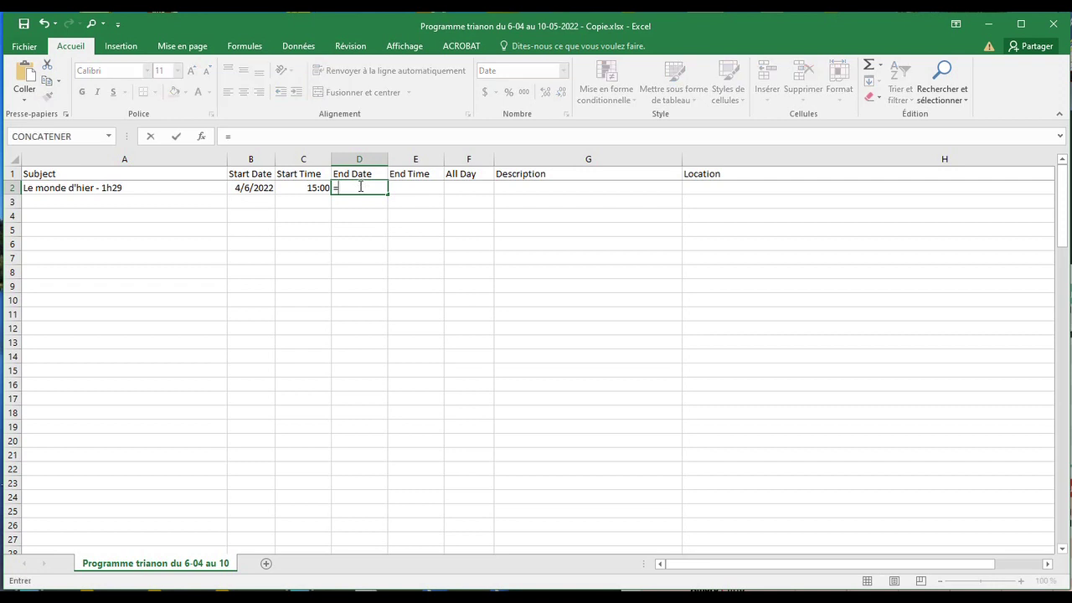
{"action": "left_click", "coordinate": [259, 187]}
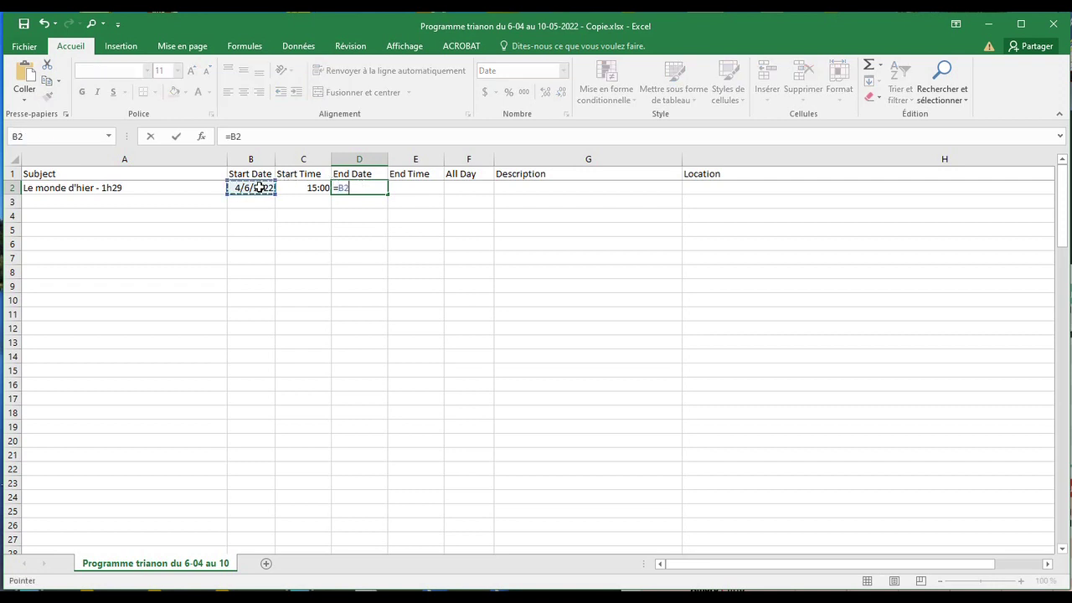
{"action": "key", "text": "Return"}
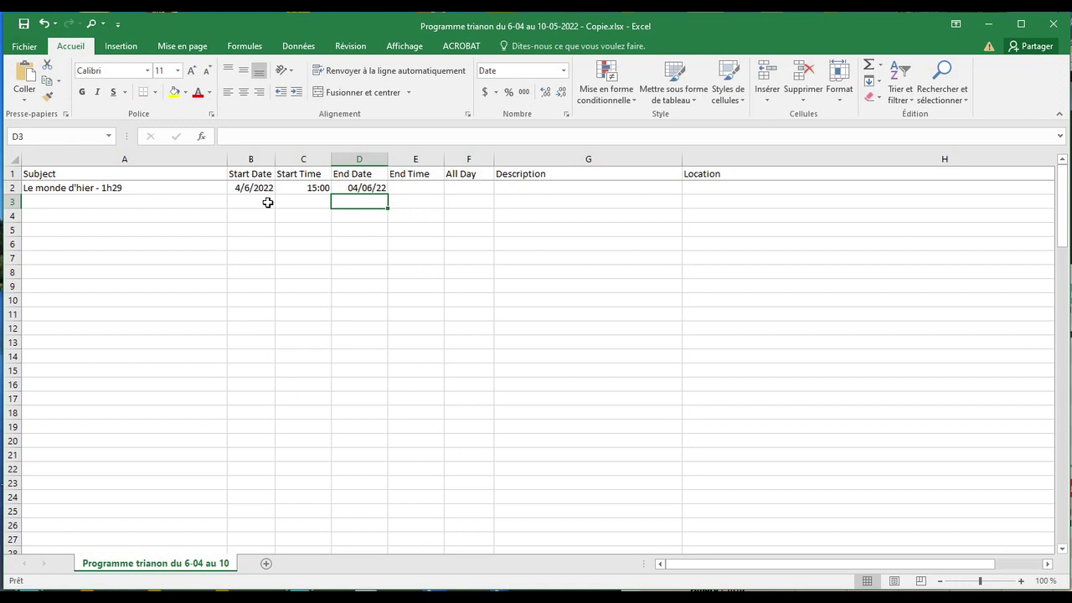
Try to calculate the End Time in E2 by adding the film's duration to the start time with =C2+1:29.
{"action": "left_click", "coordinate": [417, 189]}
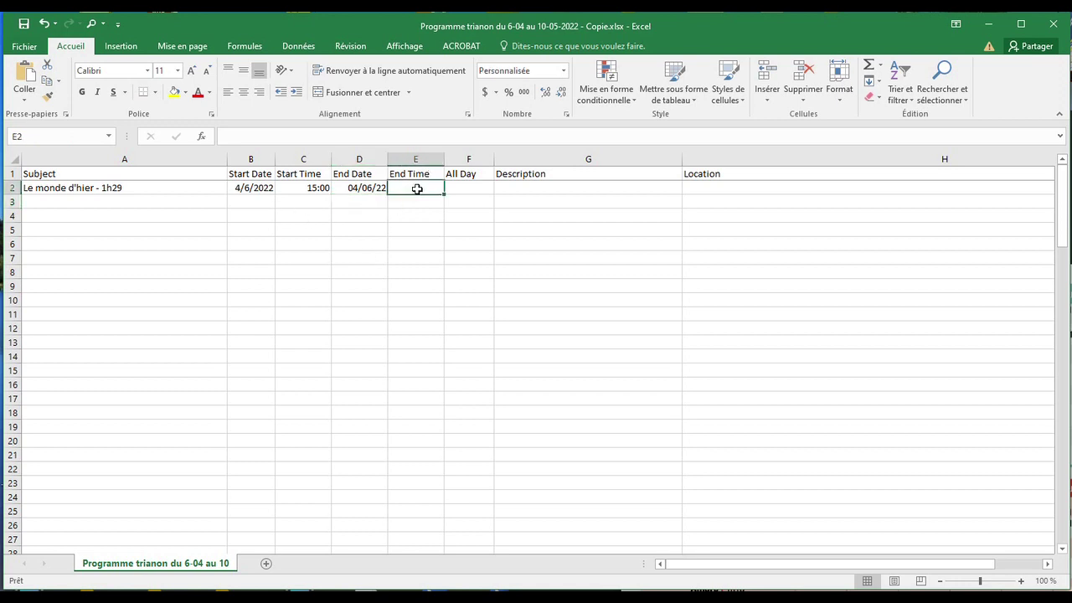
{"action": "type", "text": "="}
{"action": "left_click", "coordinate": [309, 188]}
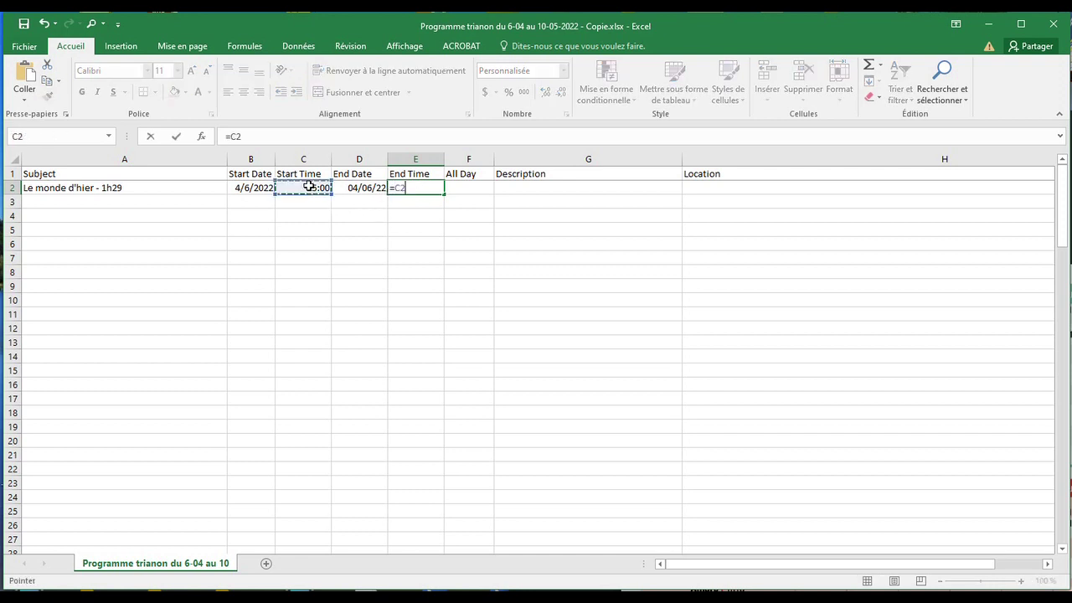
{"action": "type", "text": "+"}
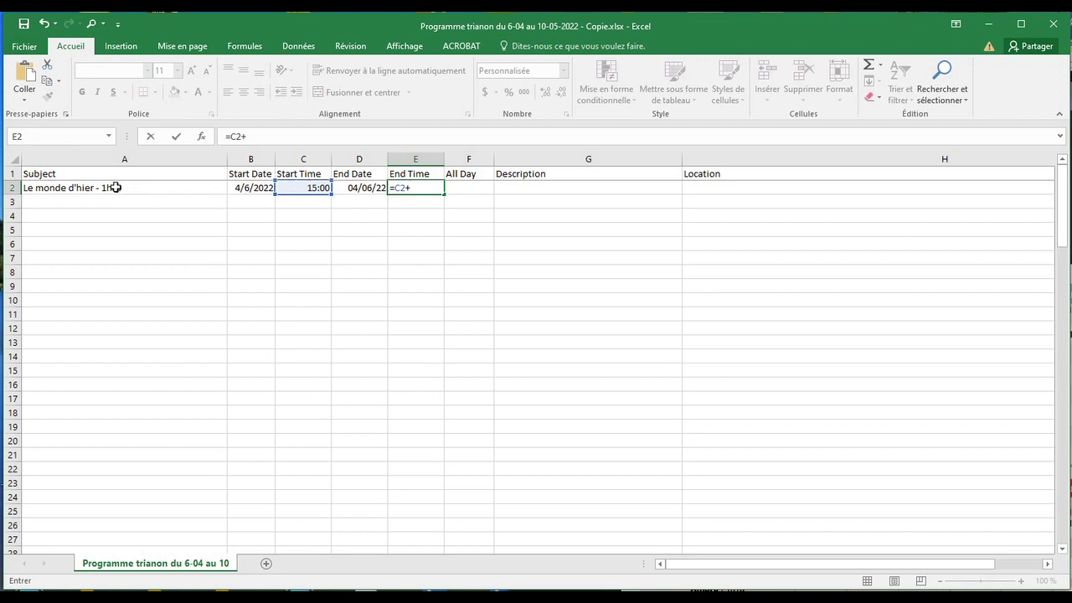
{"action": "left_click", "coordinate": [417, 188]}
{"action": "type", "text": "1:29"}
{"action": "key", "text": "Return"}
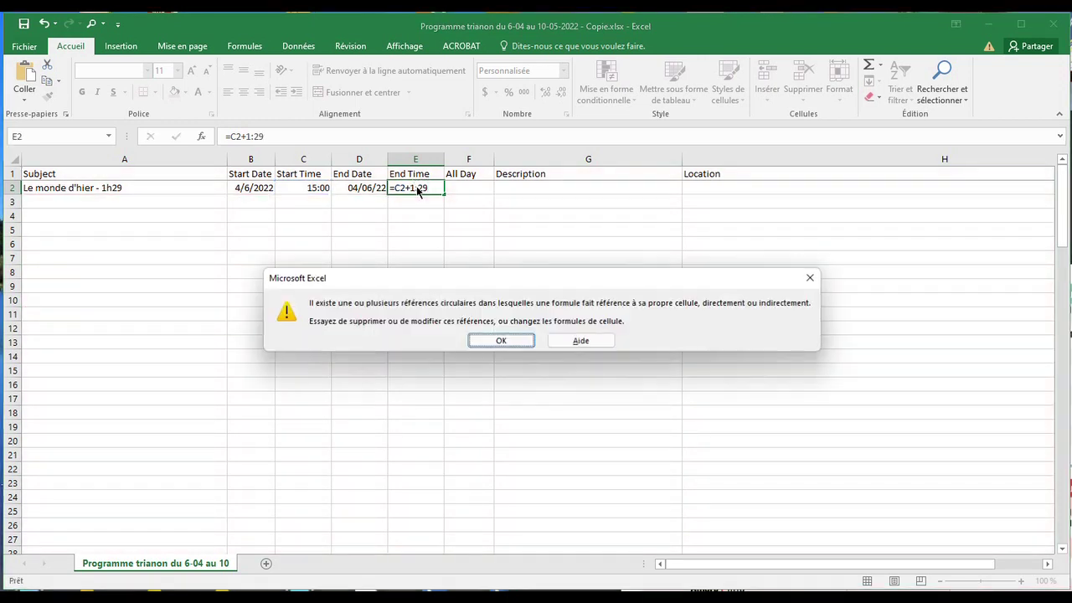
{"action": "left_click", "coordinate": [501, 341]}
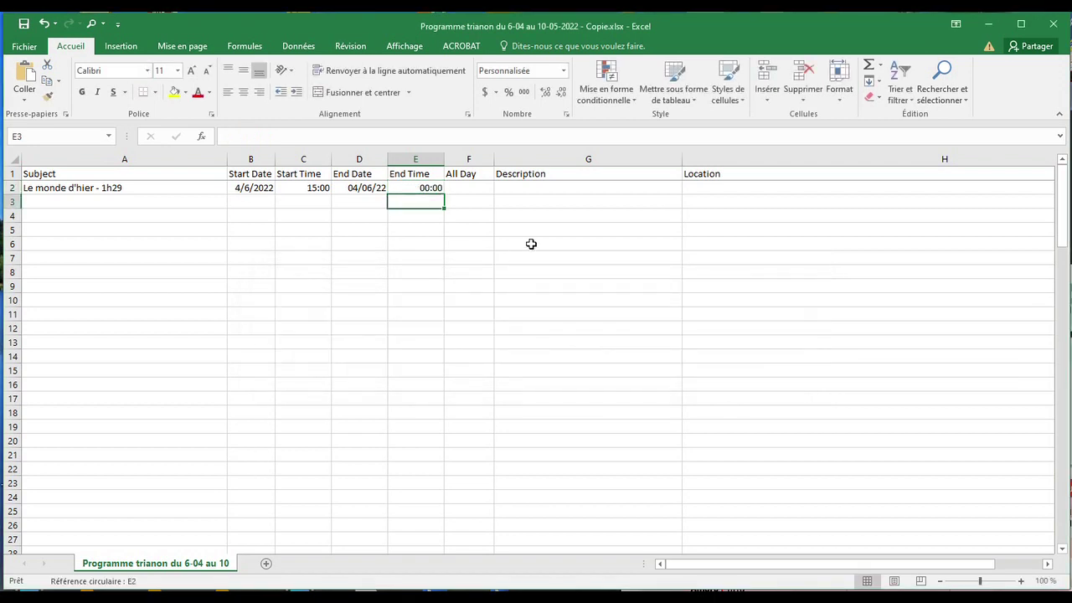
Correct the End Time formula in E2 by enclosing the duration in quotation marks: =C2+"1:29".
{"action": "left_click", "coordinate": [414, 188]}
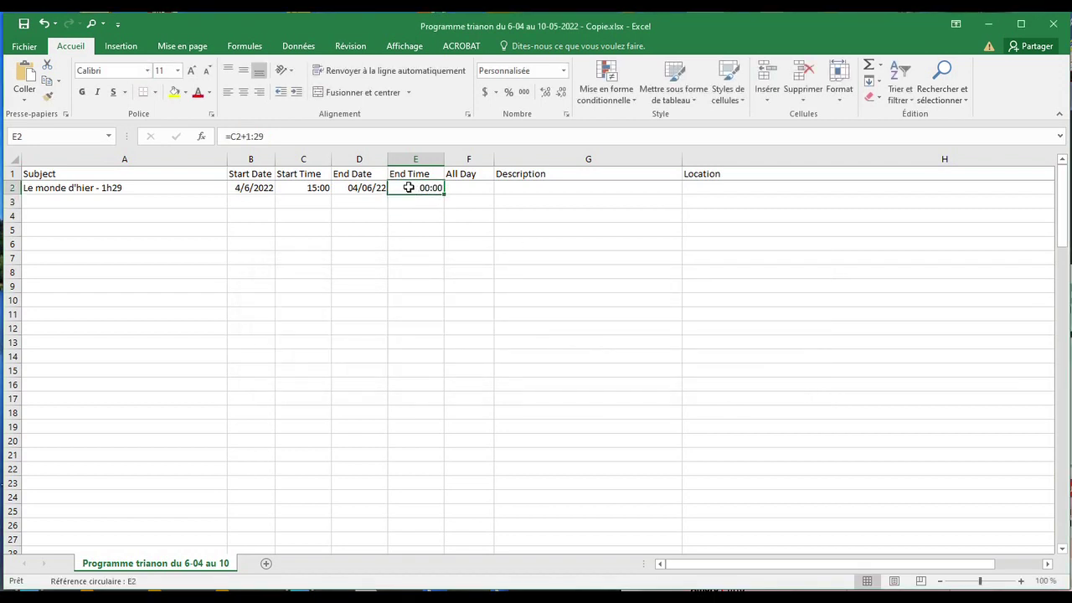
{"action": "left_click", "coordinate": [246, 136]}
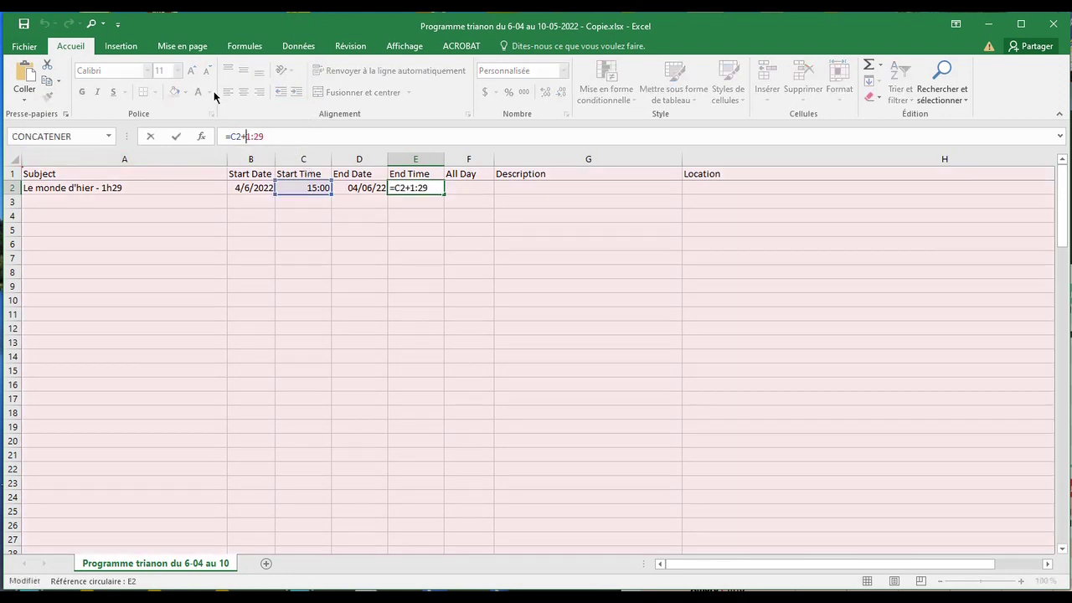
{"action": "type", "text": "\""}
{"action": "left_click", "coordinate": [269, 135]}
{"action": "type", "text": "\""}
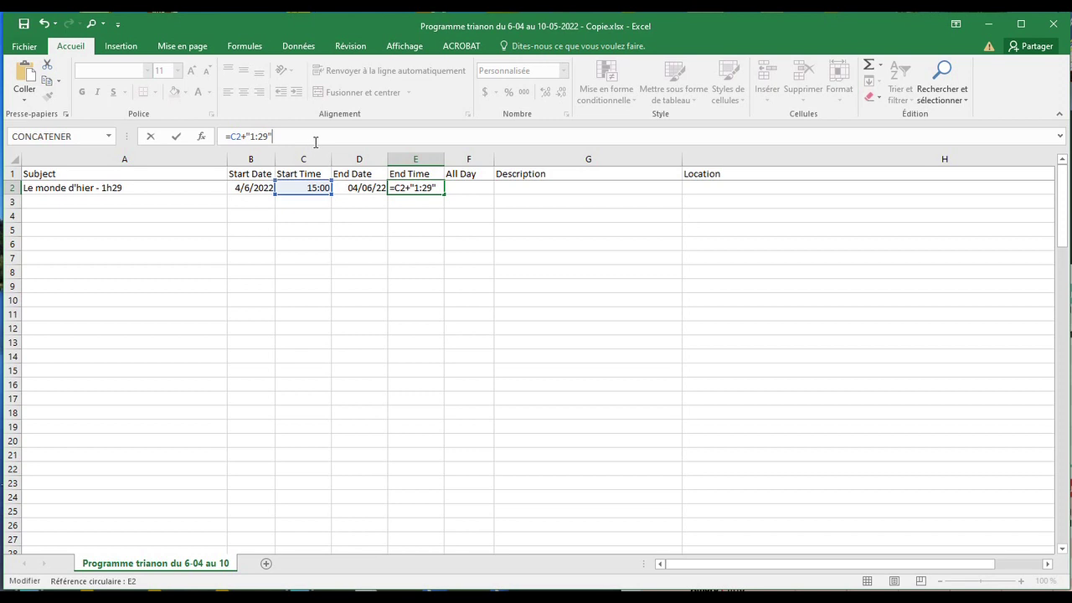
{"action": "key", "text": "Return"}
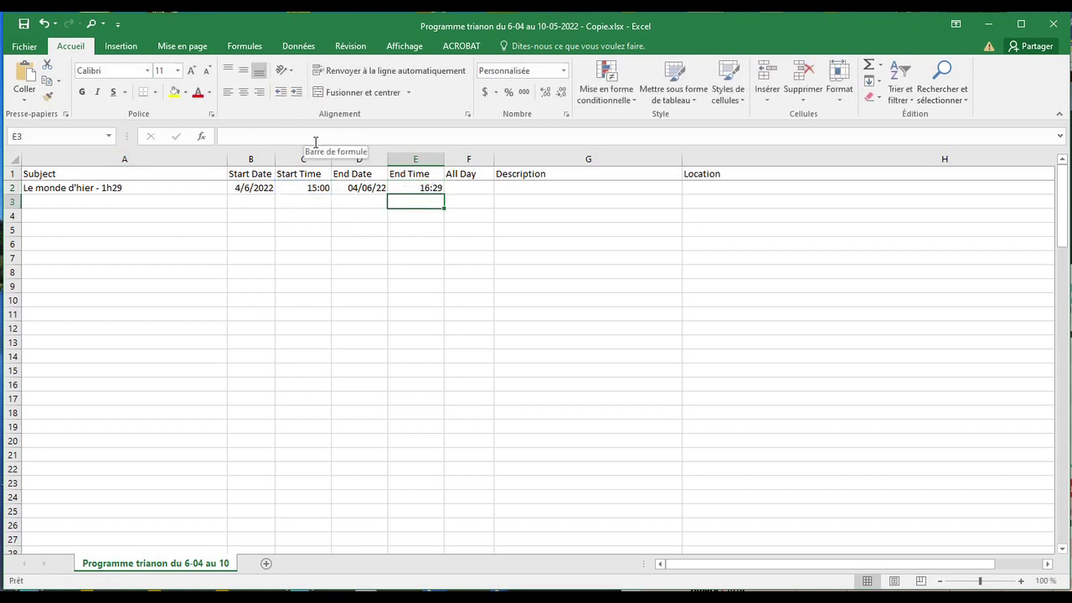
{"action": "left_click", "coordinate": [424, 188]}
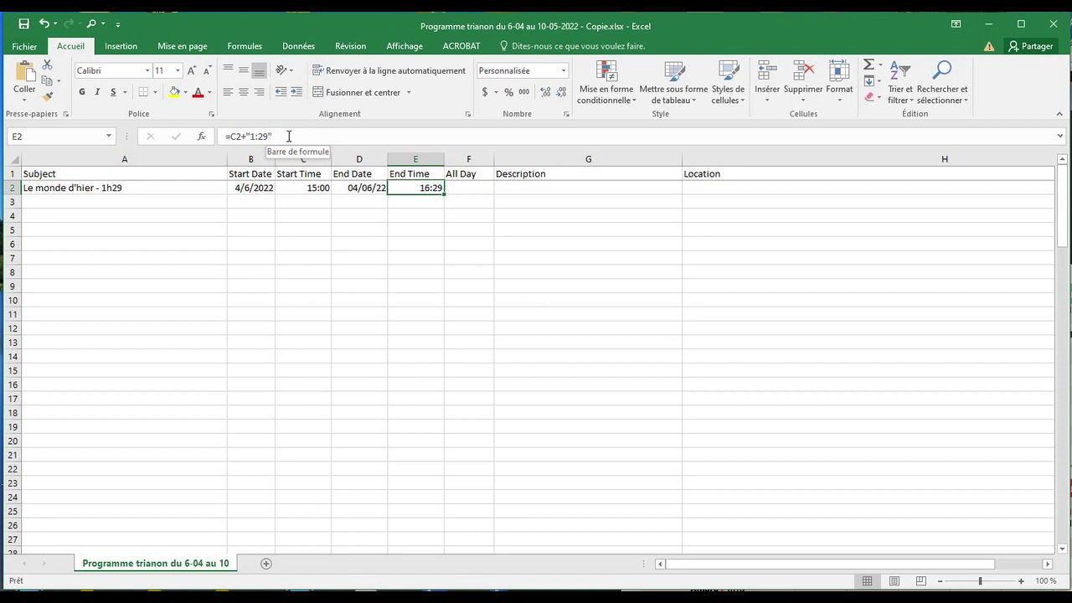
Enter false as the All Day value in F2 and drame as the Description in G2.
{"action": "left_click", "coordinate": [473, 188]}
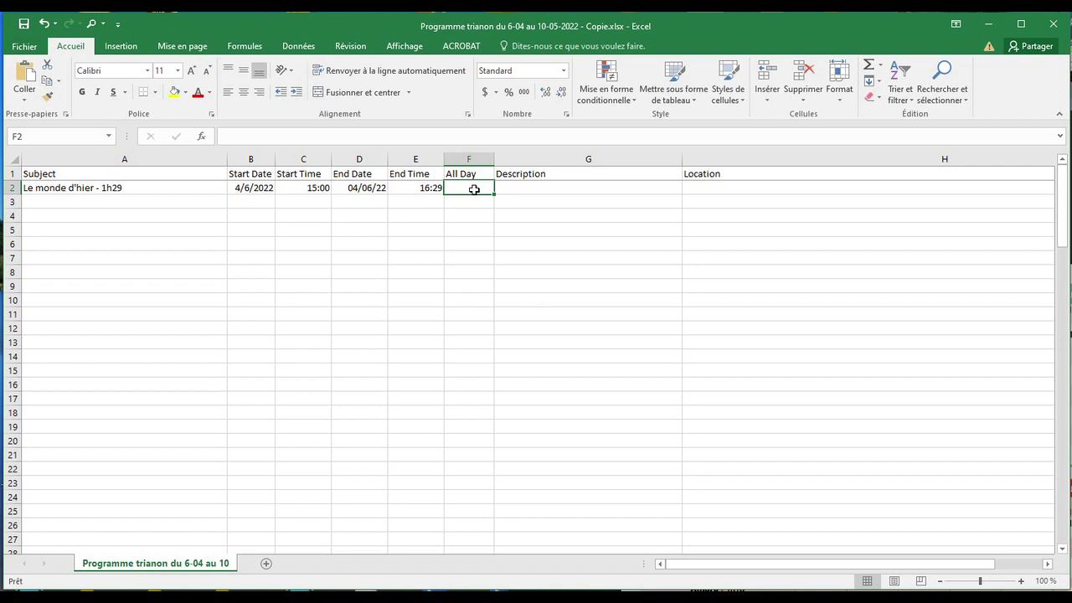
{"action": "type", "text": "false"}
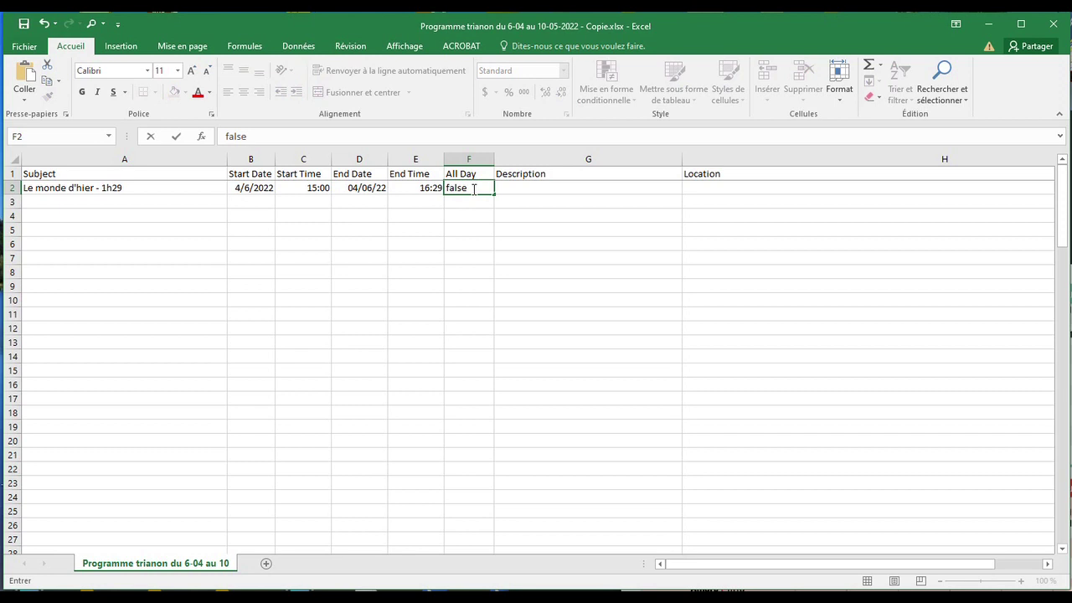
{"action": "key", "text": "Tab"}
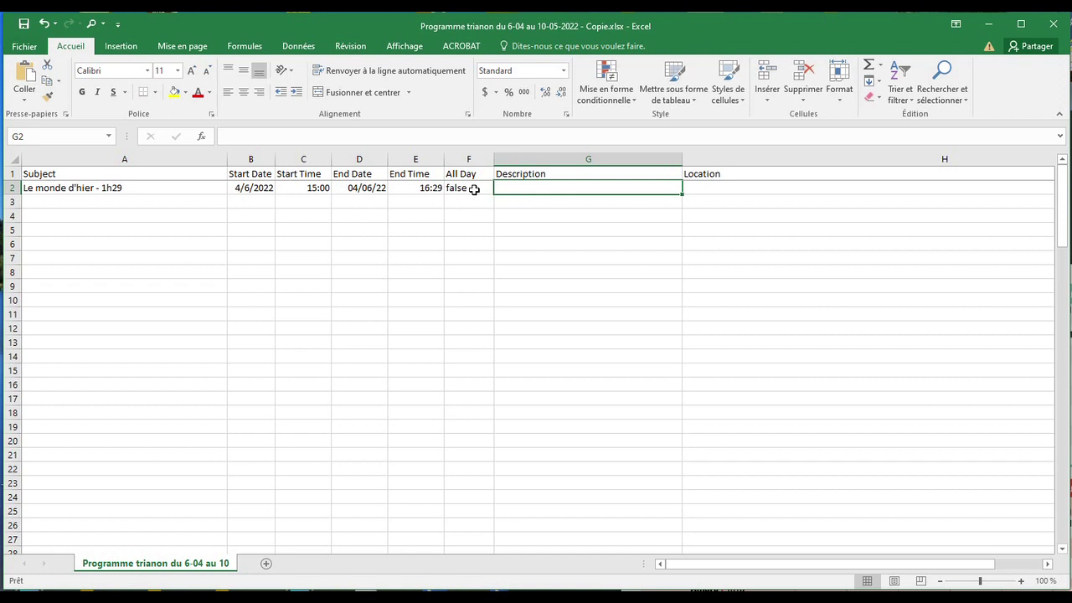
{"action": "type", "text": "dr"}
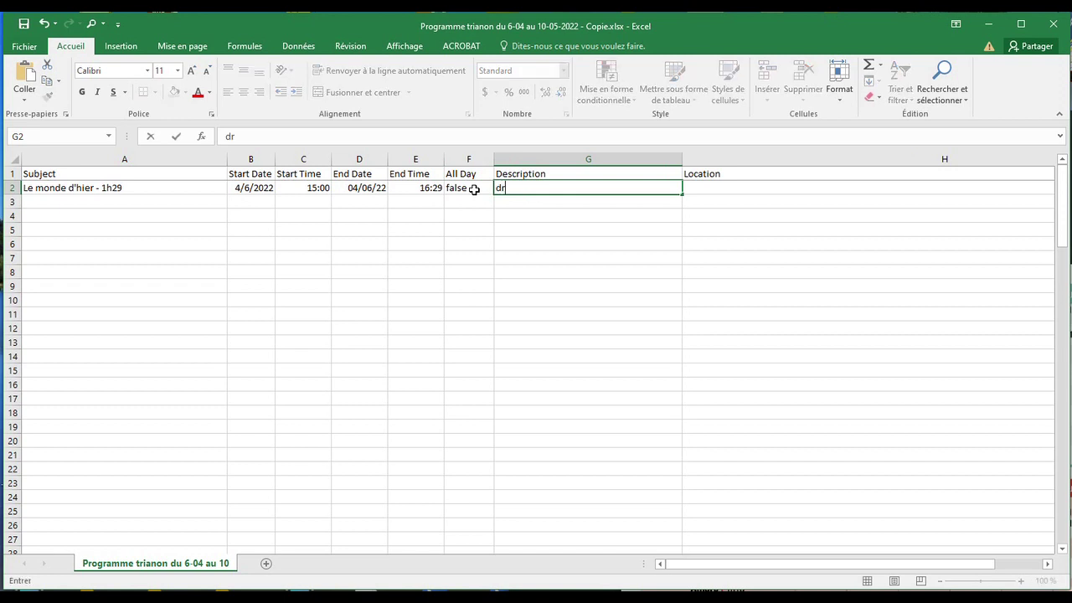
{"action": "type", "text": "ame"}
Start the Location entry in H2 with the cinema name "Le trianon".
{"action": "left_click", "coordinate": [705, 188]}
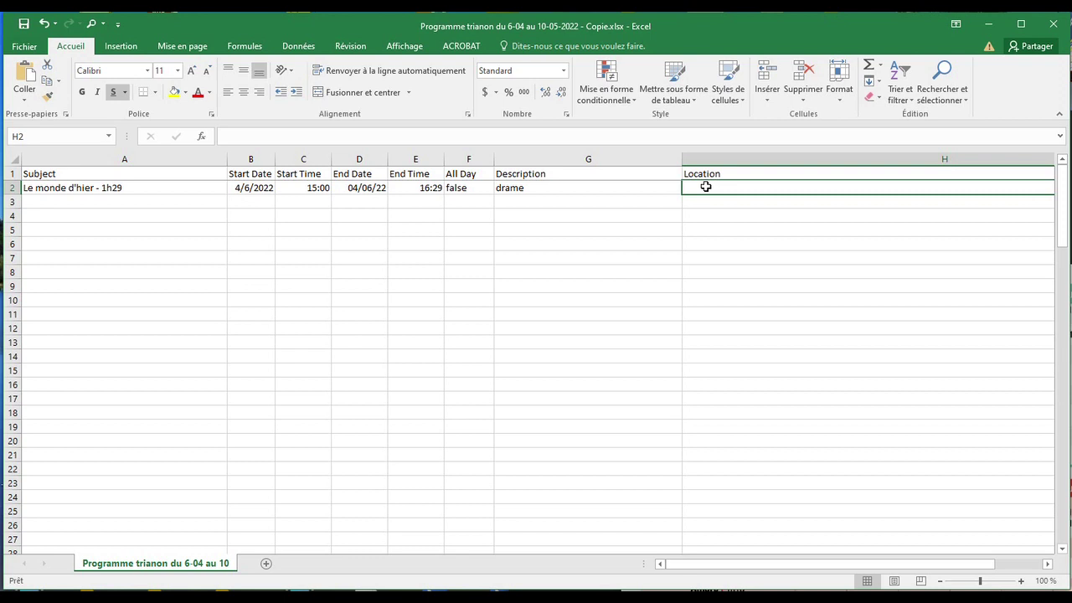
{"action": "type", "text": "Le"}
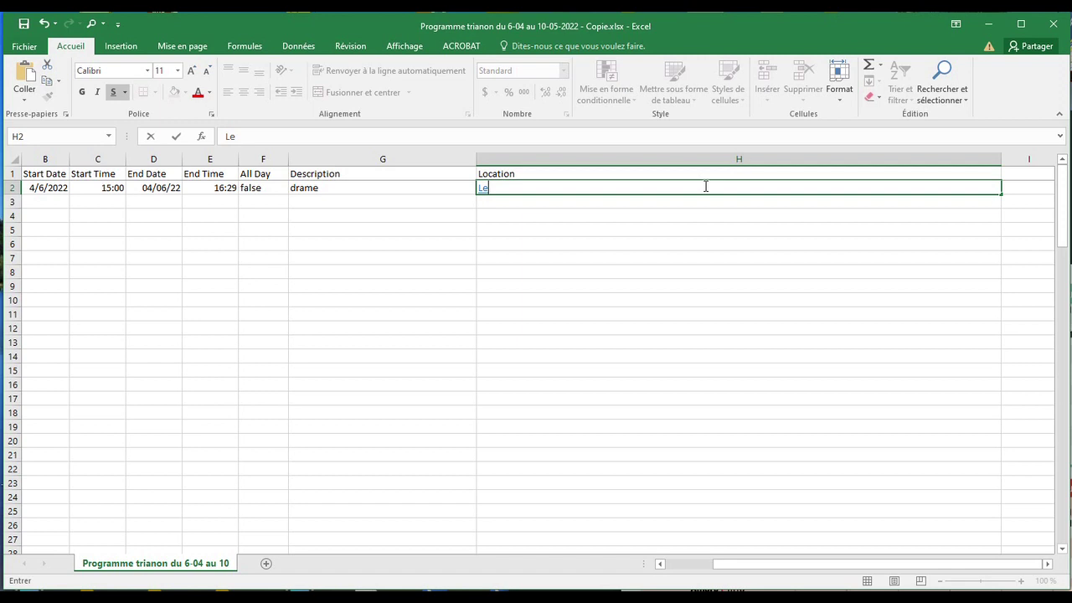
{"action": "type", "text": " trianon"}
Switch to the browser and open Le Blog du Trianon de Sceaux from the Google results for "le trianon sceaux".
{"action": "key", "text": "alt+Tab"}
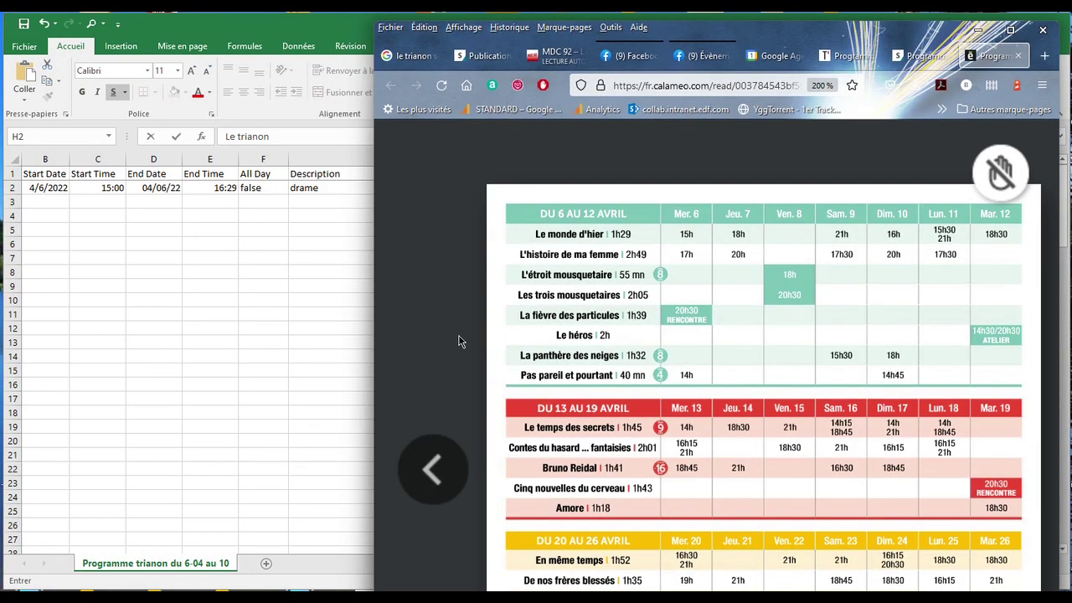
{"action": "scroll", "coordinate": [459, 342], "scroll_direction": "up", "scroll_amount": 2}
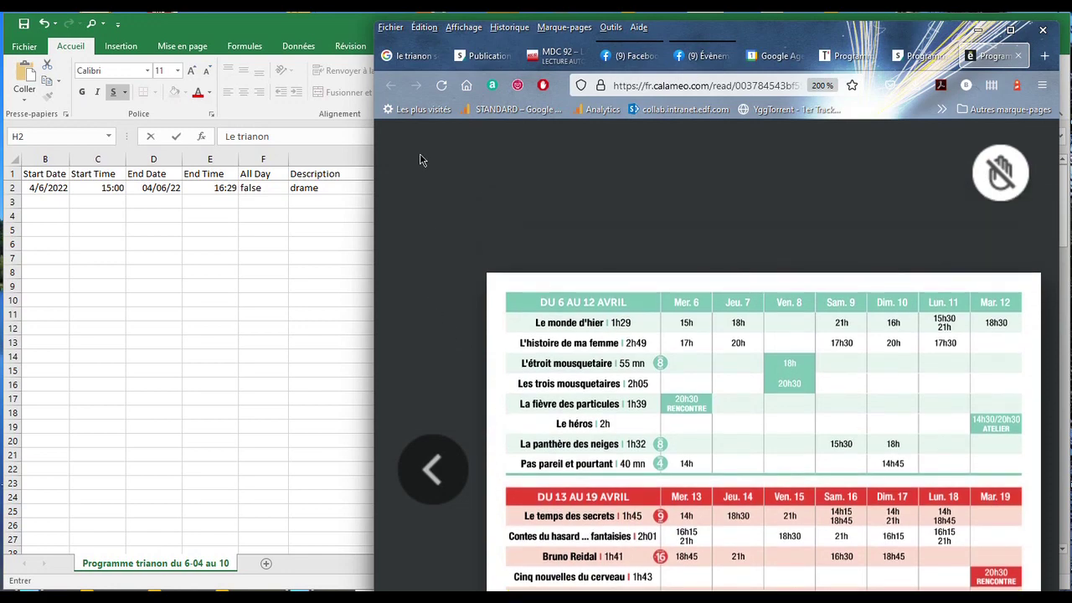
{"action": "left_click", "coordinate": [411, 63]}
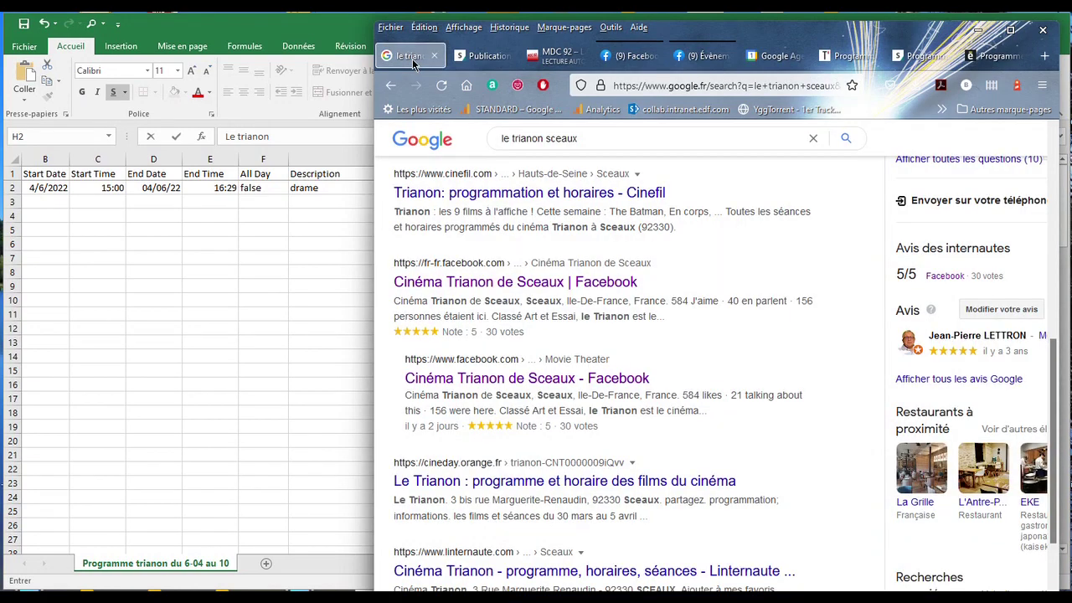
{"action": "scroll", "coordinate": [473, 310], "scroll_direction": "down", "scroll_amount": 5}
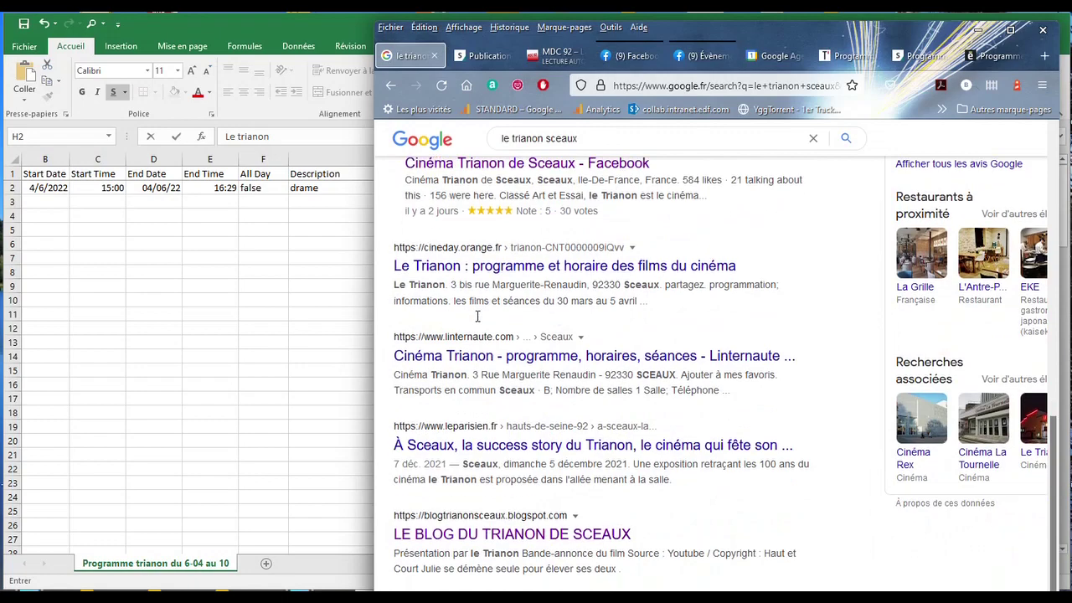
{"action": "scroll", "coordinate": [478, 316], "scroll_direction": "down", "scroll_amount": 7}
{"action": "left_click", "coordinate": [490, 327]}
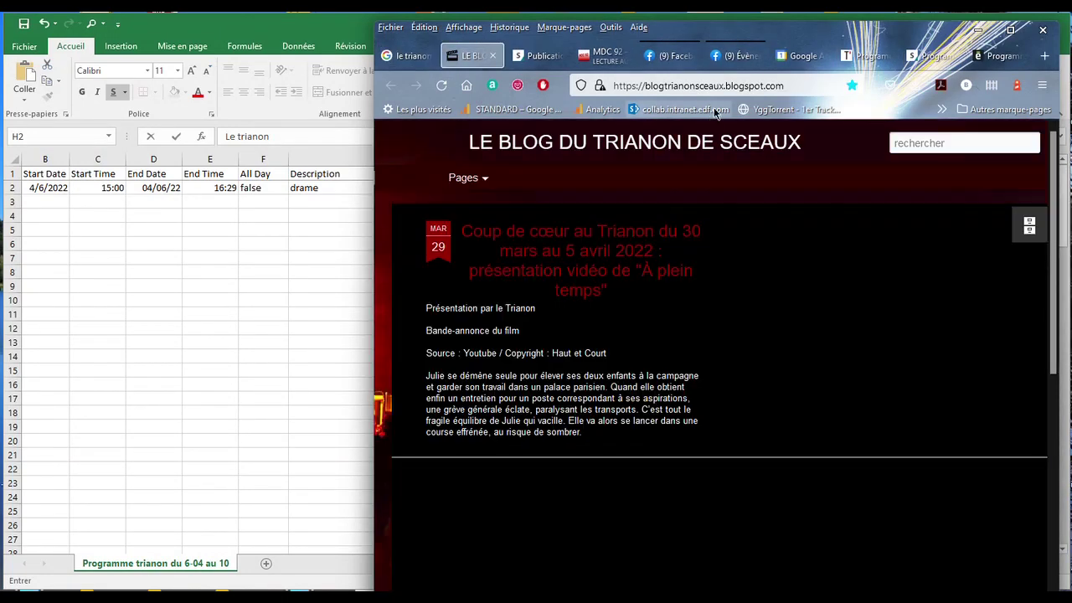
{"action": "left_click", "coordinate": [721, 86]}
{"action": "key", "text": "ctrl+c"}
{"action": "right_click", "coordinate": [721, 86]}
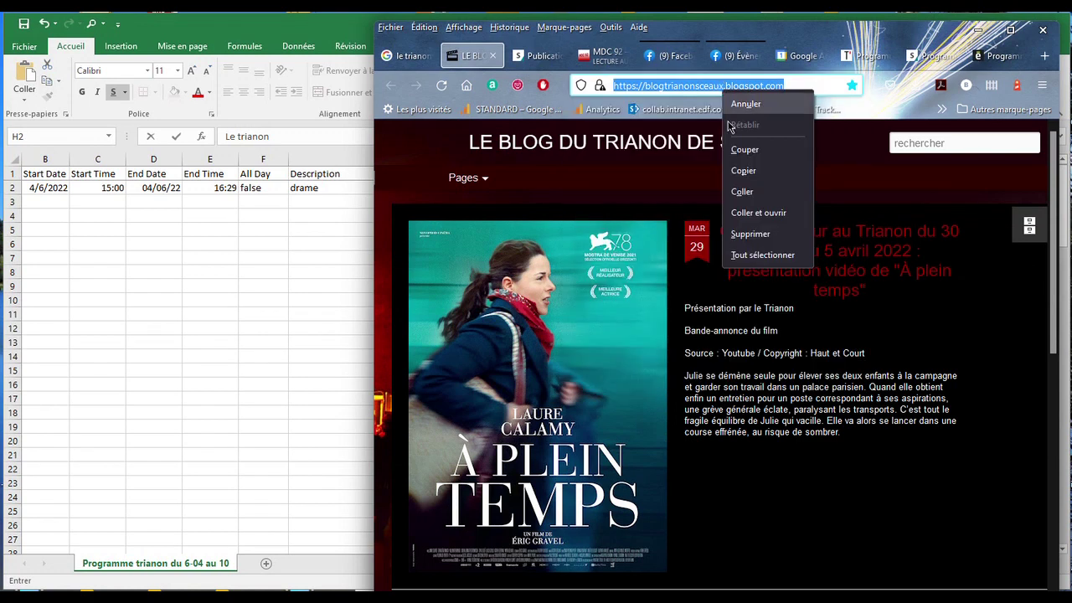
{"action": "left_click", "coordinate": [748, 171]}
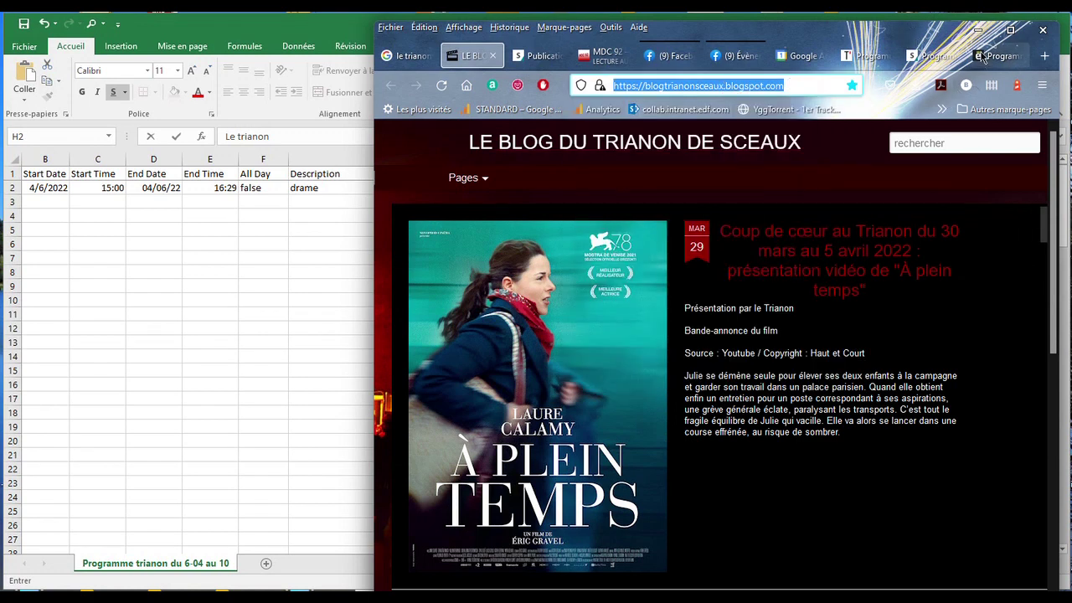
{"action": "left_click", "coordinate": [339, 32]}
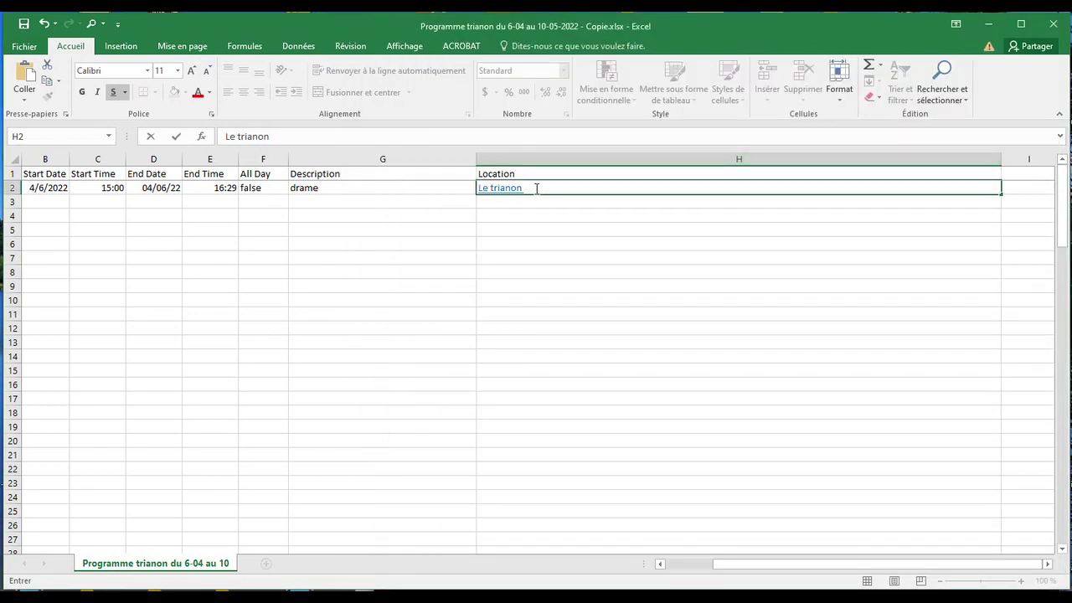
{"action": "key", "text": "ctrl+v"}
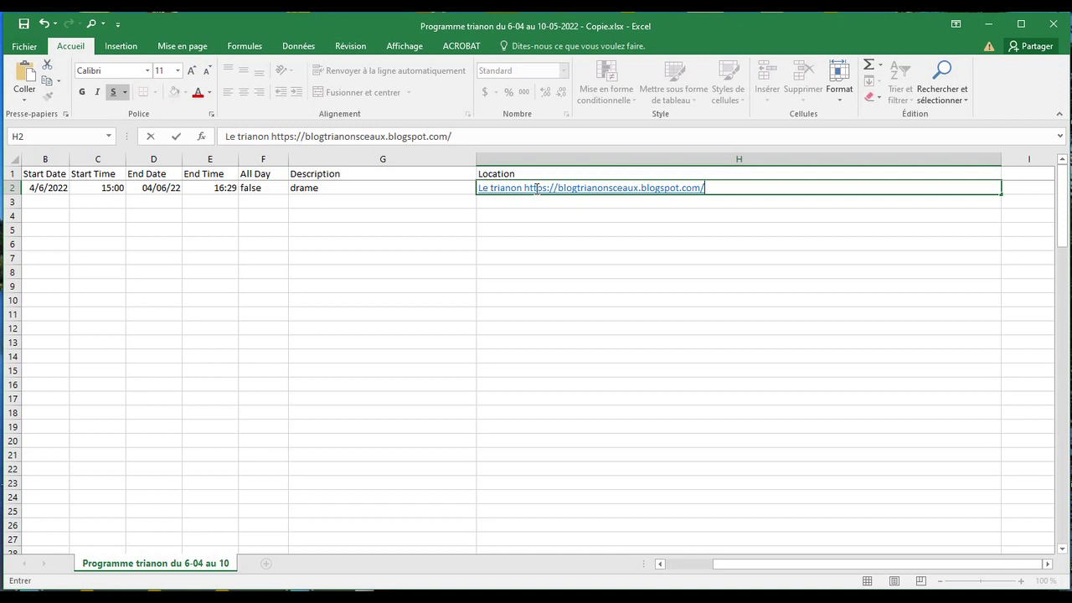
{"action": "left_click_drag", "start_coordinate": [720, 184], "coordinate": [553, 181]}
{"action": "key", "text": "Return"}
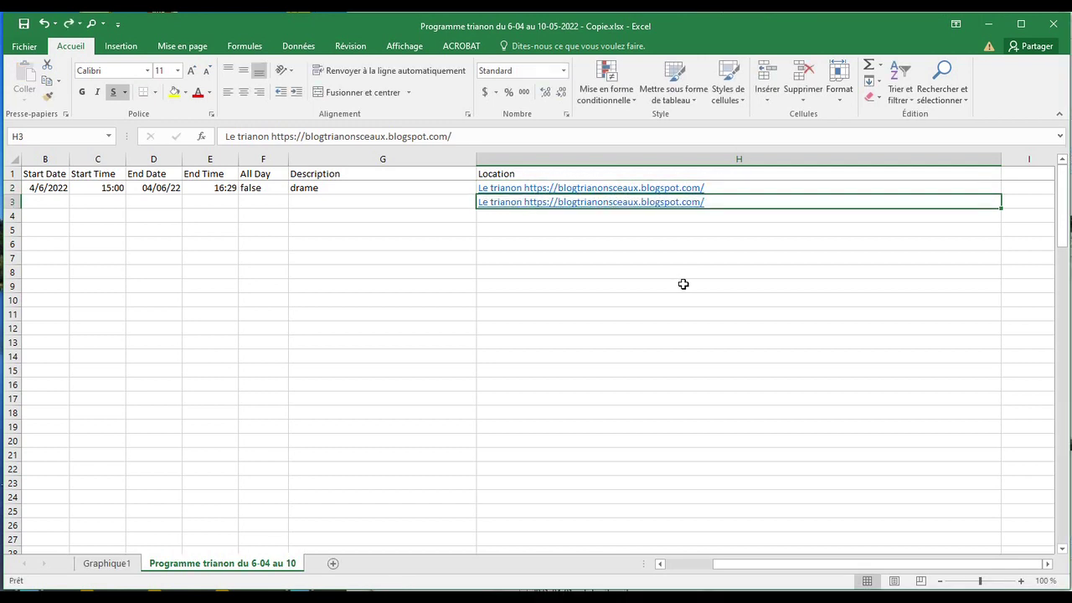
{"action": "left_click", "coordinate": [577, 189]}
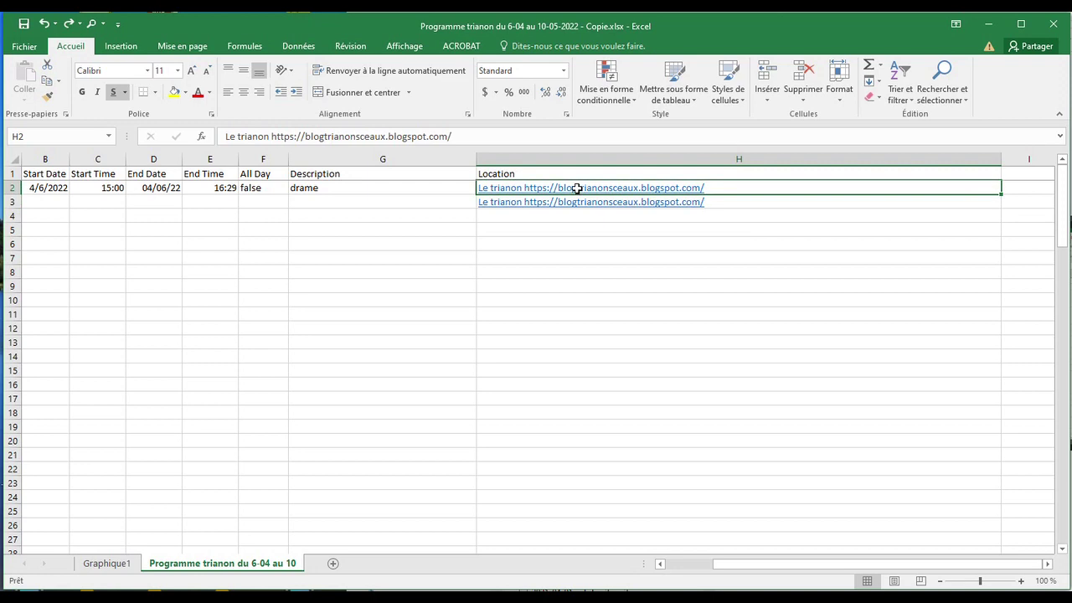
{"action": "right_click", "coordinate": [577, 189]}
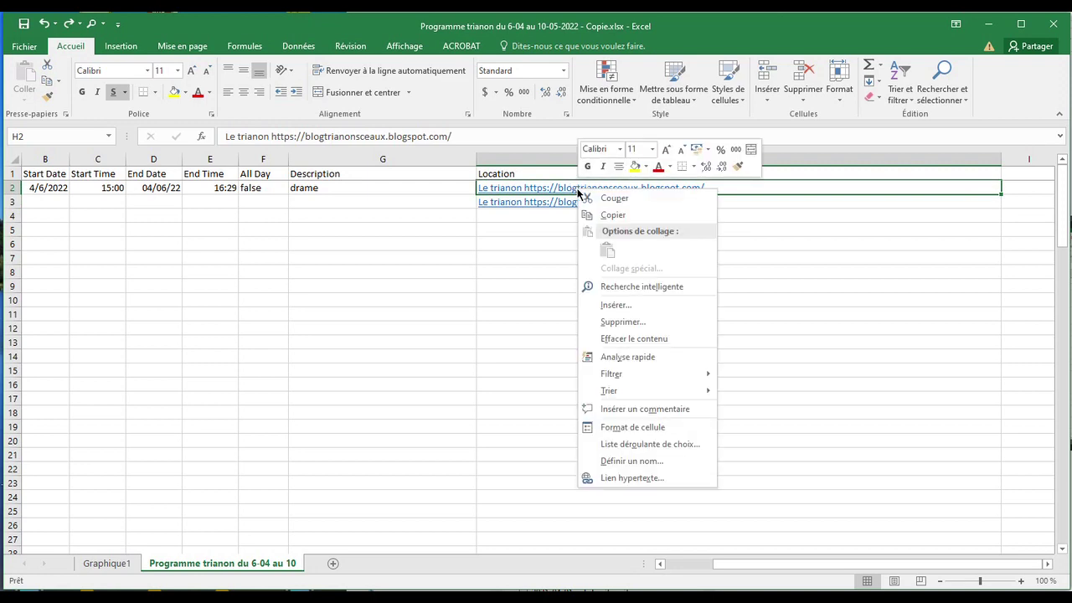
{"action": "left_click", "coordinate": [612, 478]}
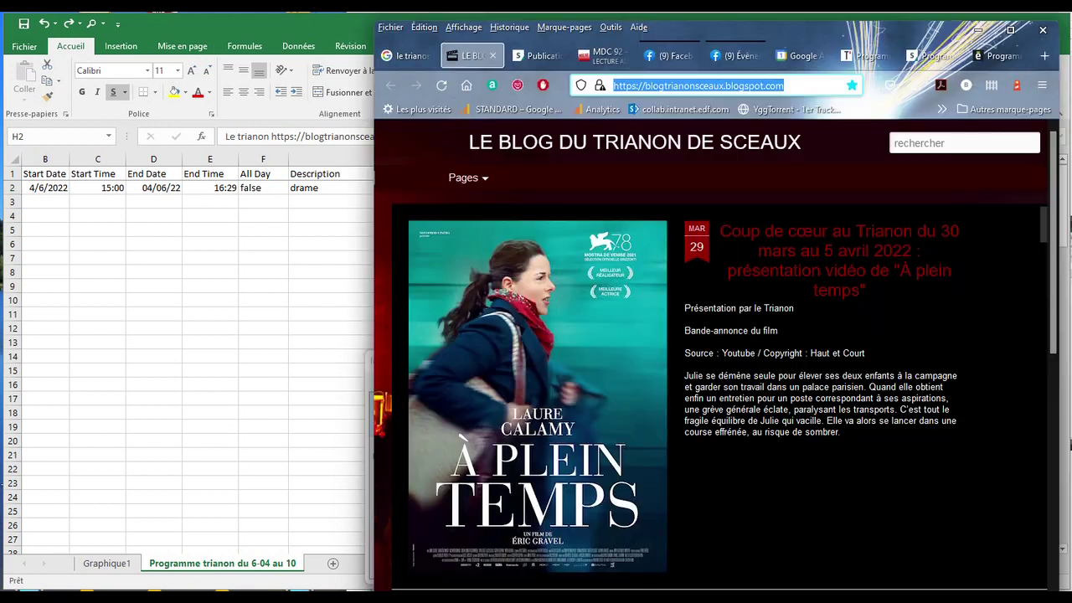
{"action": "key", "text": "alt+Tab"}
{"action": "right_click", "coordinate": [673, 86]}
{"action": "left_click", "coordinate": [687, 163]}
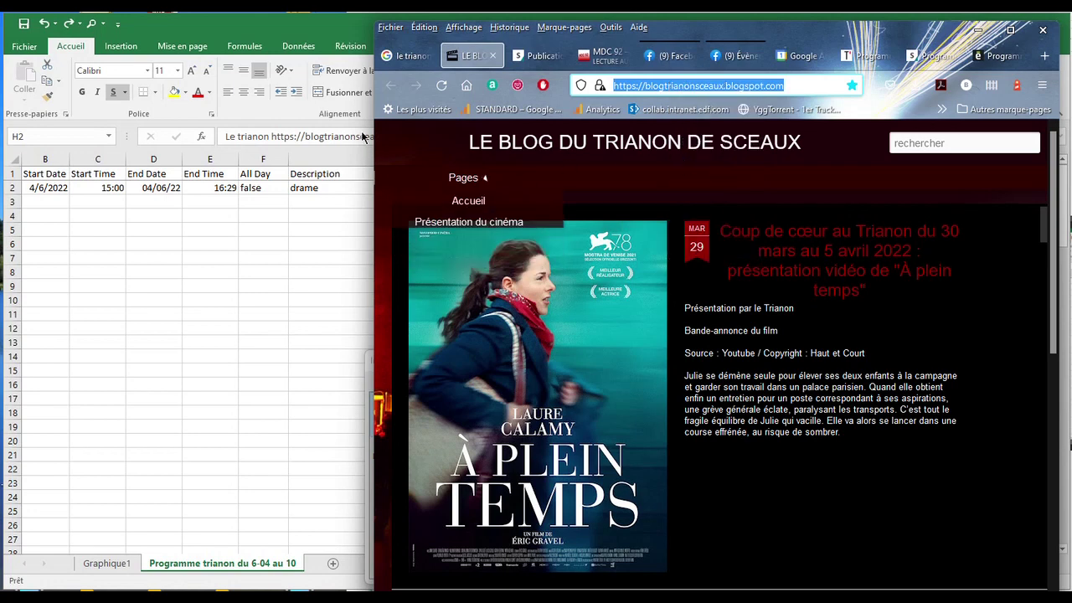
{"action": "key", "text": "alt+Tab"}
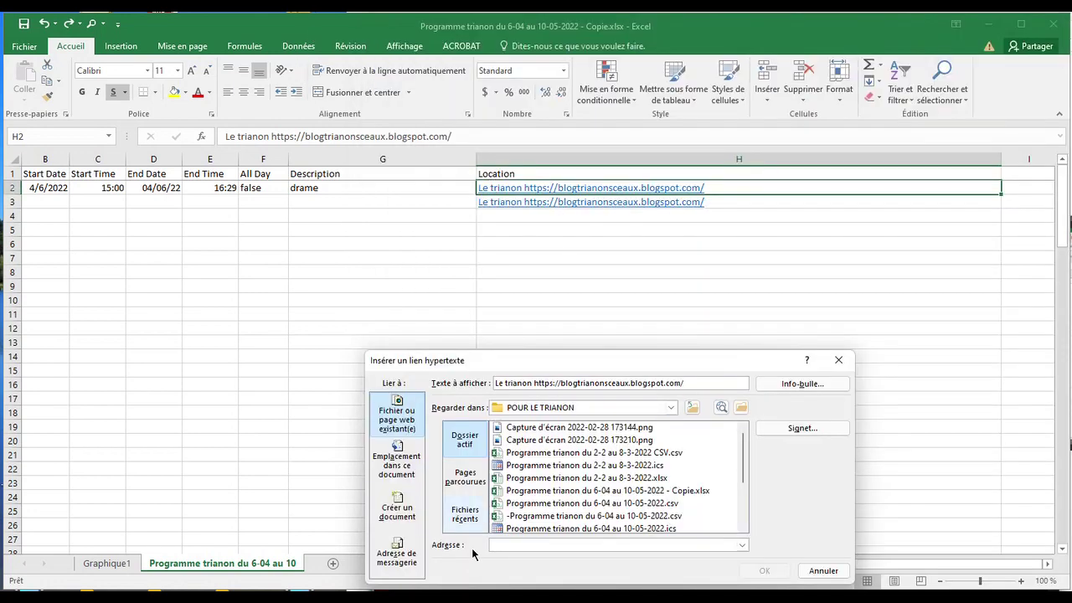
{"action": "key", "text": "ctrl+v"}
{"action": "left_click", "coordinate": [764, 571]}
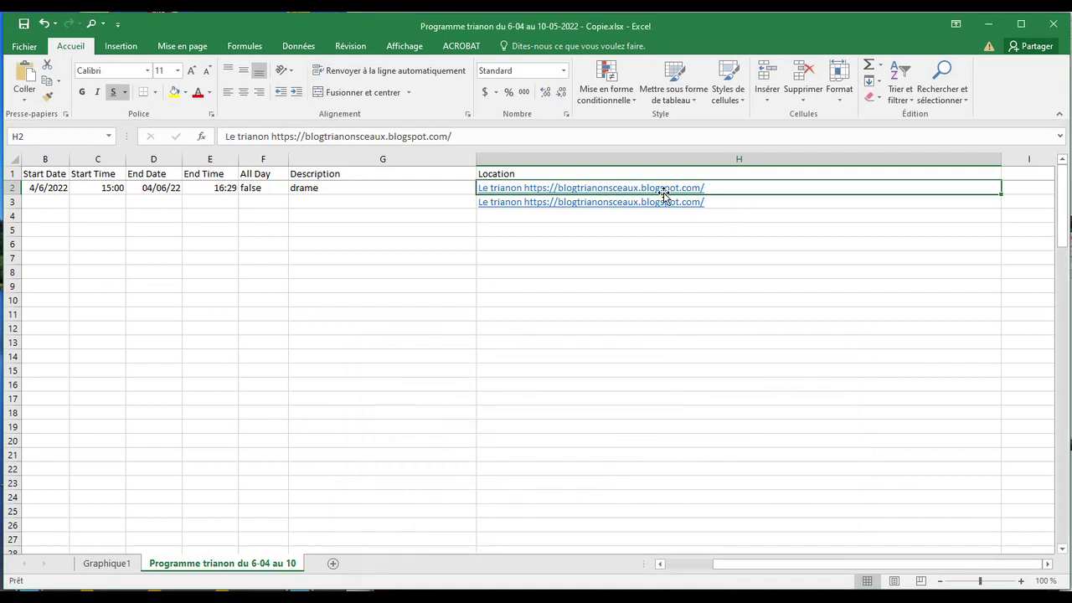
Delete the duplicate Location entry in H3.
{"action": "left_click", "coordinate": [706, 202]}
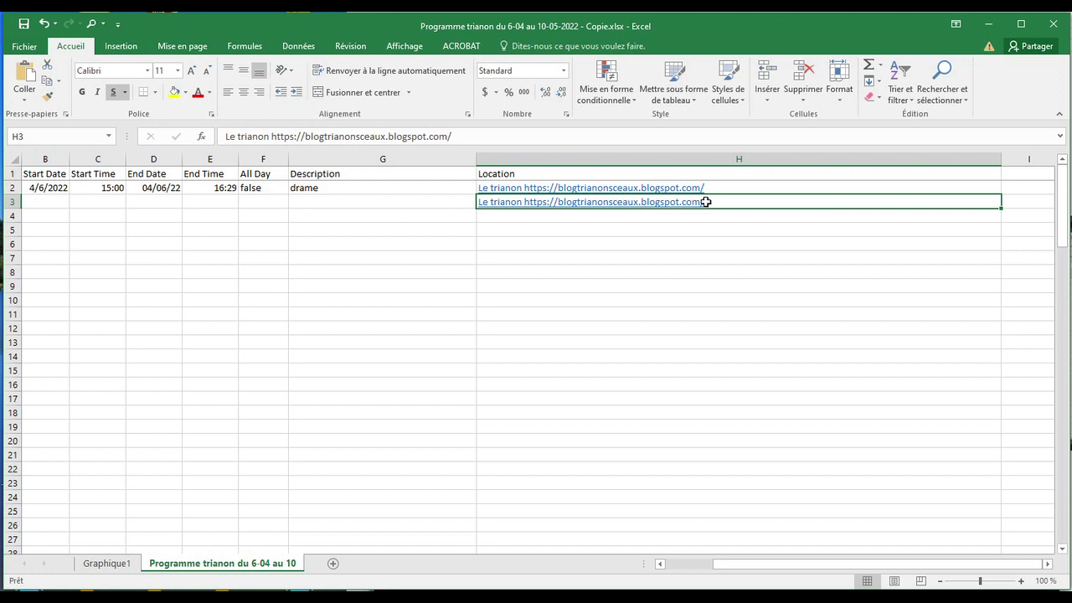
{"action": "key", "text": "Delete"}
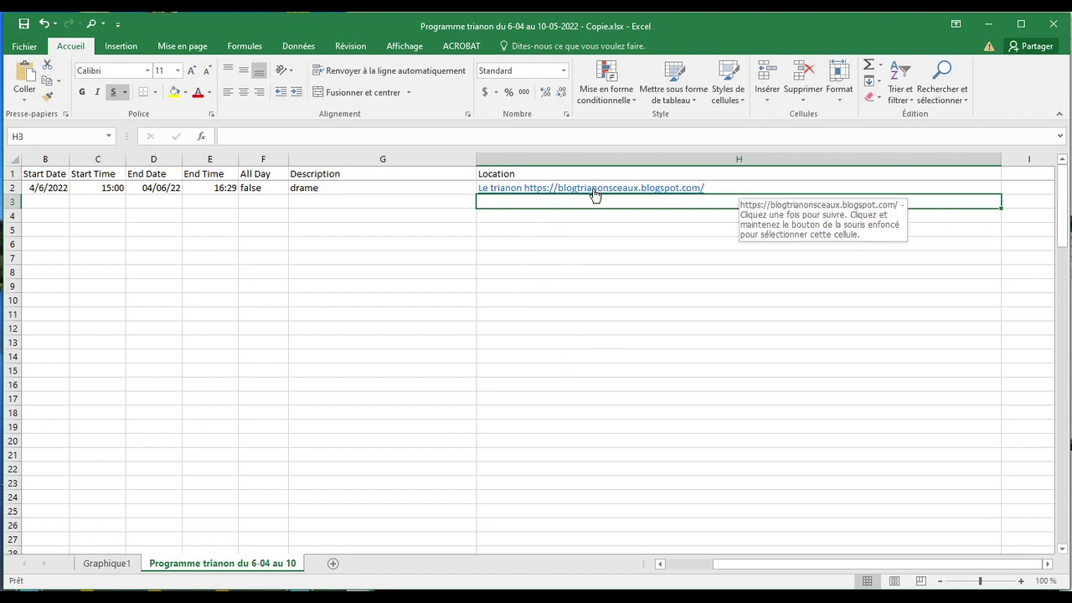
{"action": "left_click_drag", "start_coordinate": [768, 562], "coordinate": [687, 566]}
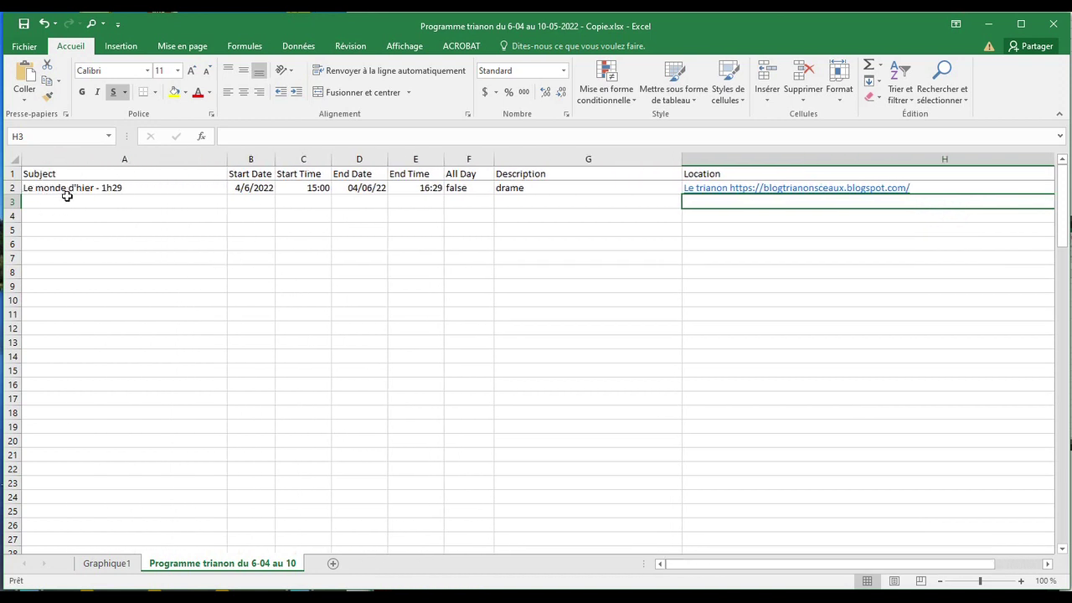
Switch to the browser to open the Calameo programme schedule, return to Excel and fill the Subject in A2 down to A7.
{"action": "left_click", "coordinate": [192, 188]}
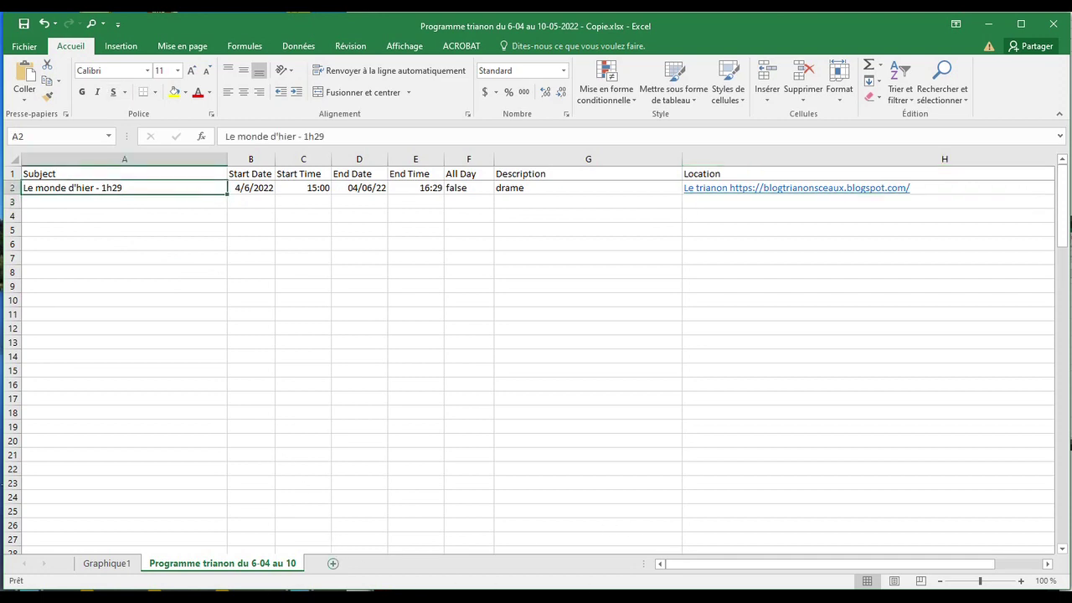
{"action": "key", "text": "alt+Tab"}
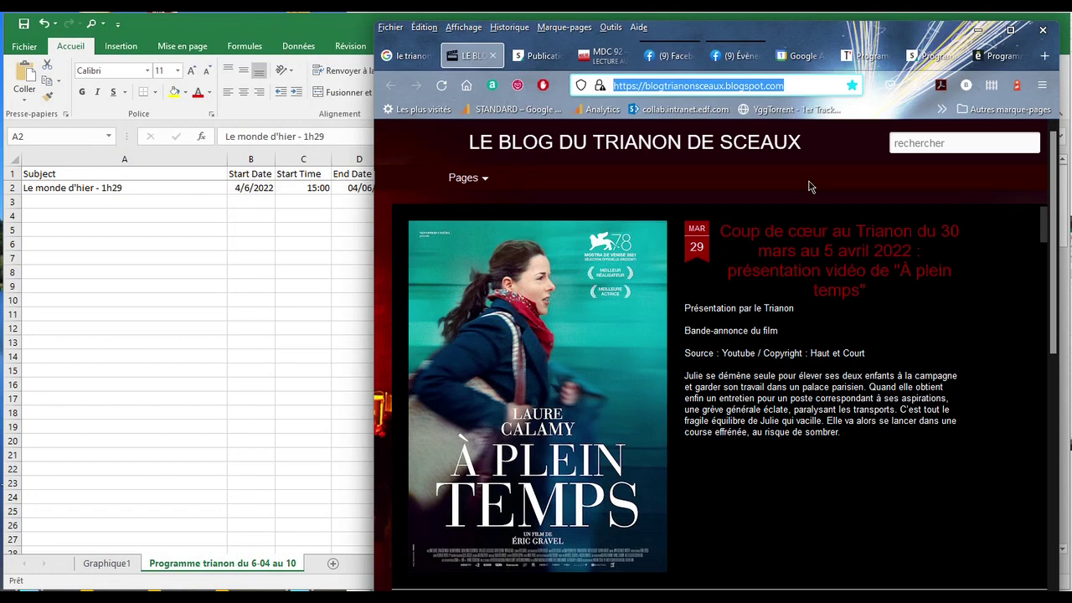
{"action": "left_click", "coordinate": [997, 57]}
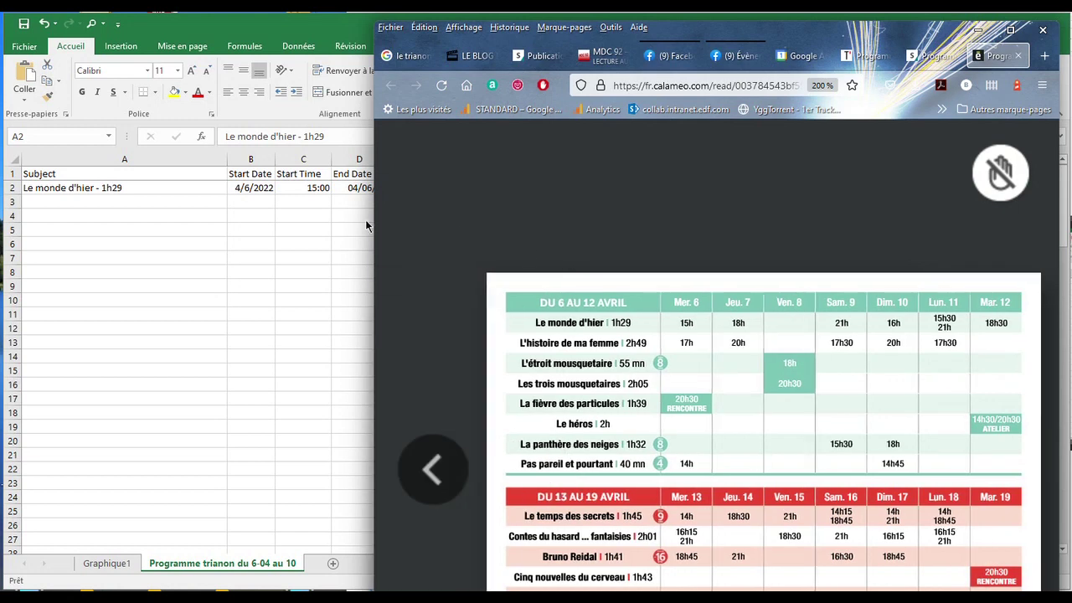
{"action": "left_click", "coordinate": [166, 186]}
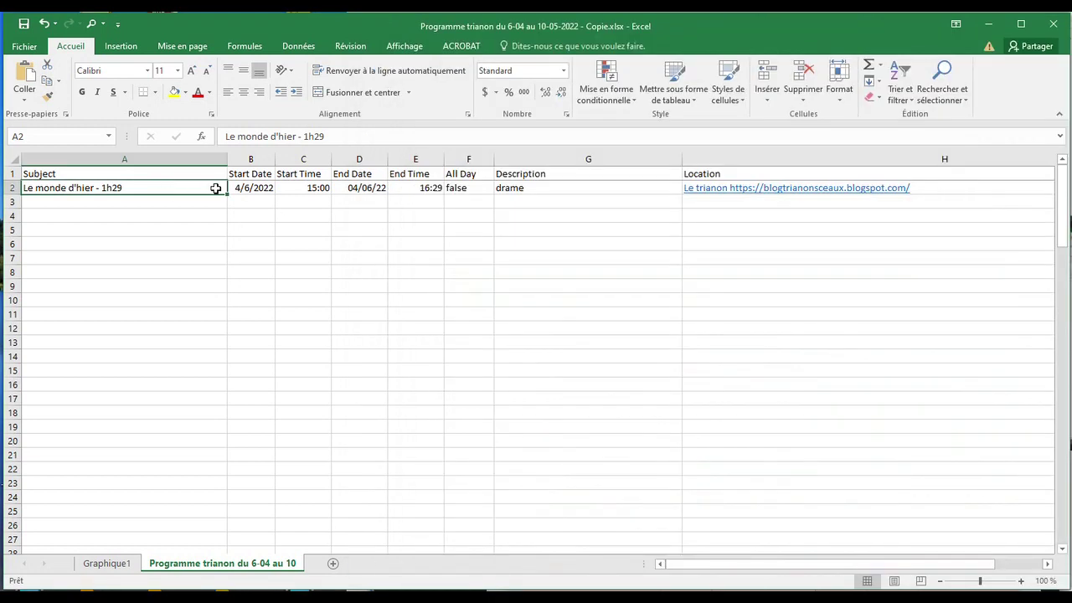
{"action": "left_click_drag", "start_coordinate": [227, 195], "coordinate": [220, 266]}
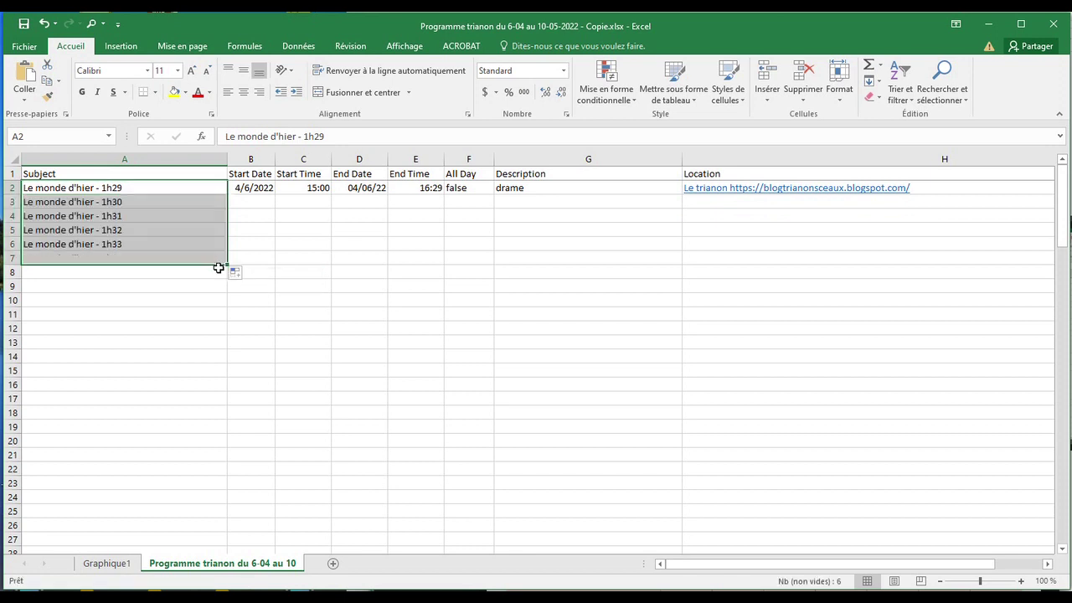
Fill the Start Date from B2 down through 4/12/2022, checking the programme in the browser, and remove 4/8/2022, moving the dates below up one row.
{"action": "left_click", "coordinate": [259, 188]}
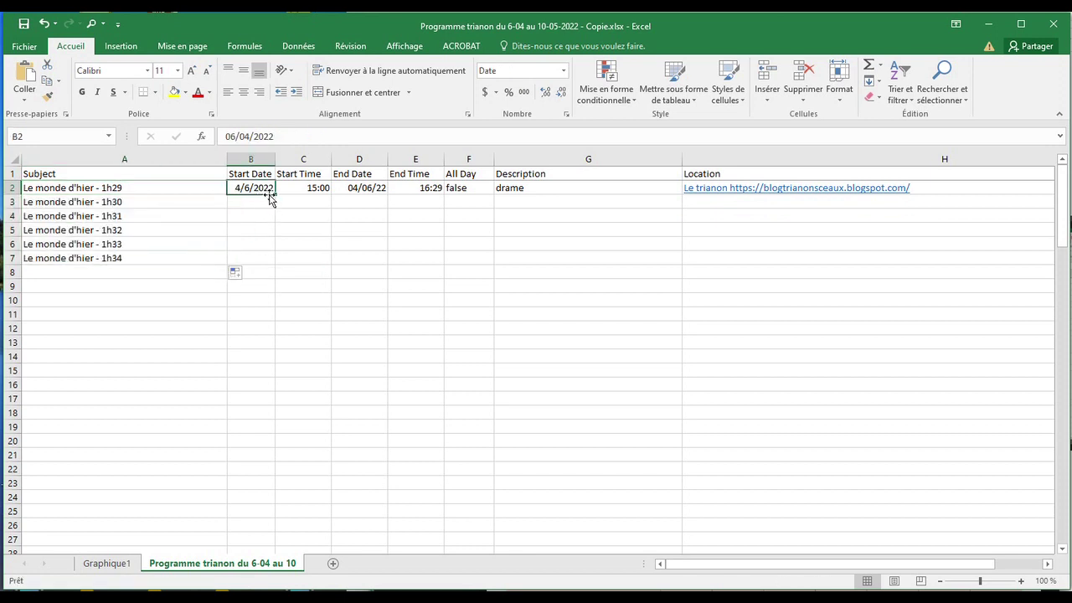
{"action": "left_click_drag", "start_coordinate": [275, 194], "coordinate": [277, 280]}
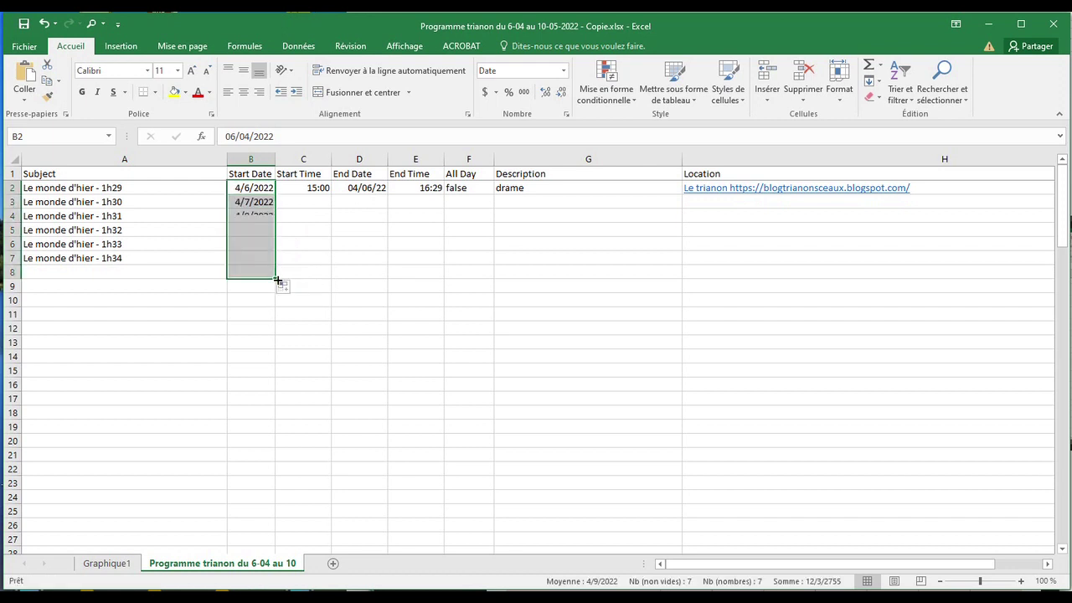
{"action": "left_click", "coordinate": [254, 216]}
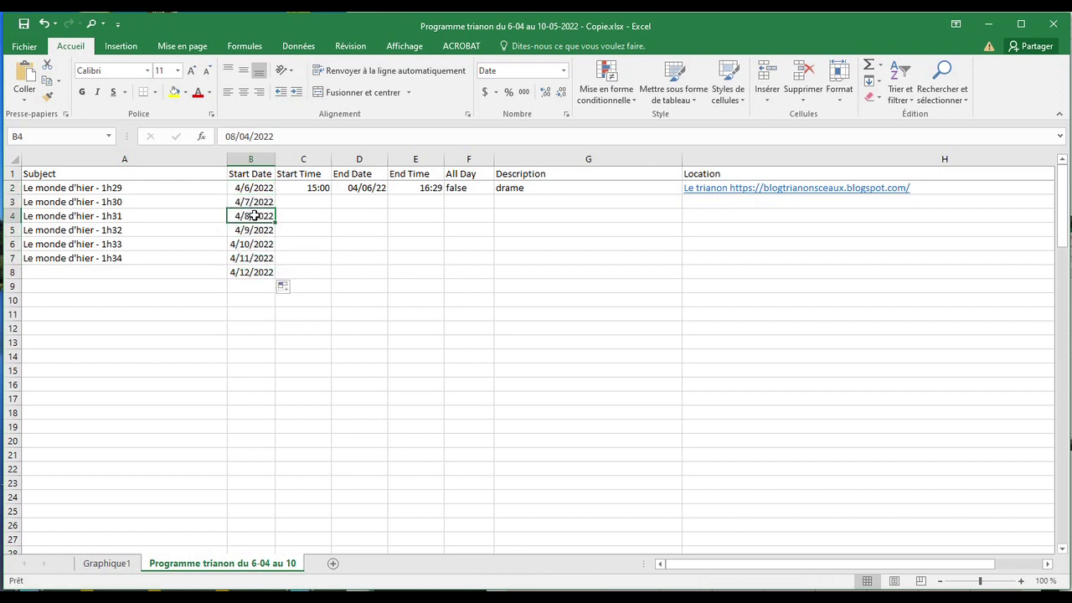
{"action": "key", "text": "alt+Tab"}
{"action": "scroll", "coordinate": [534, 365], "scroll_direction": "up", "scroll_amount": 5}
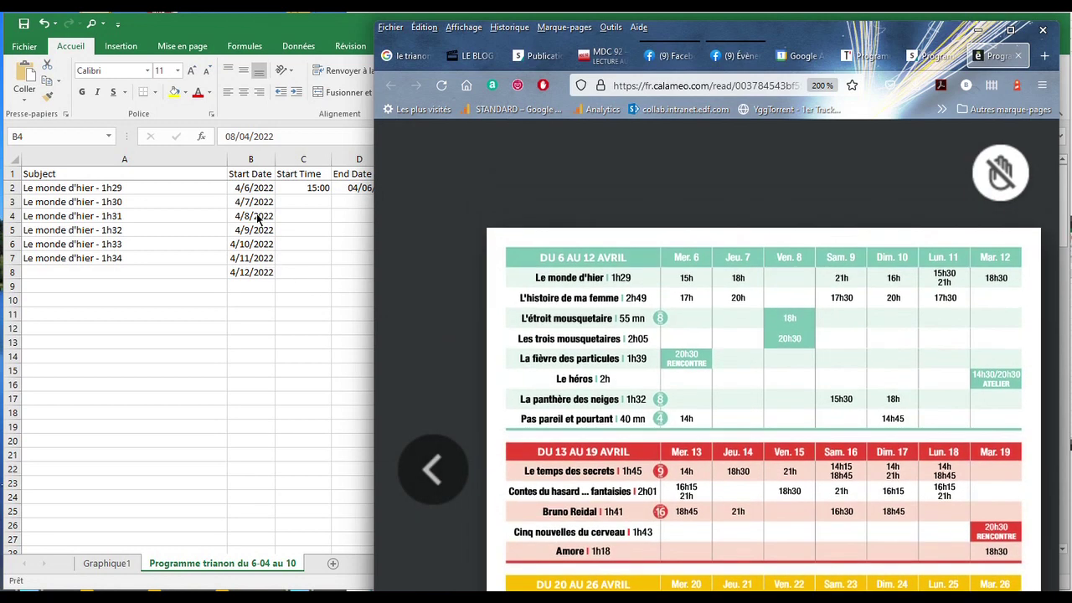
{"action": "left_click", "coordinate": [258, 215]}
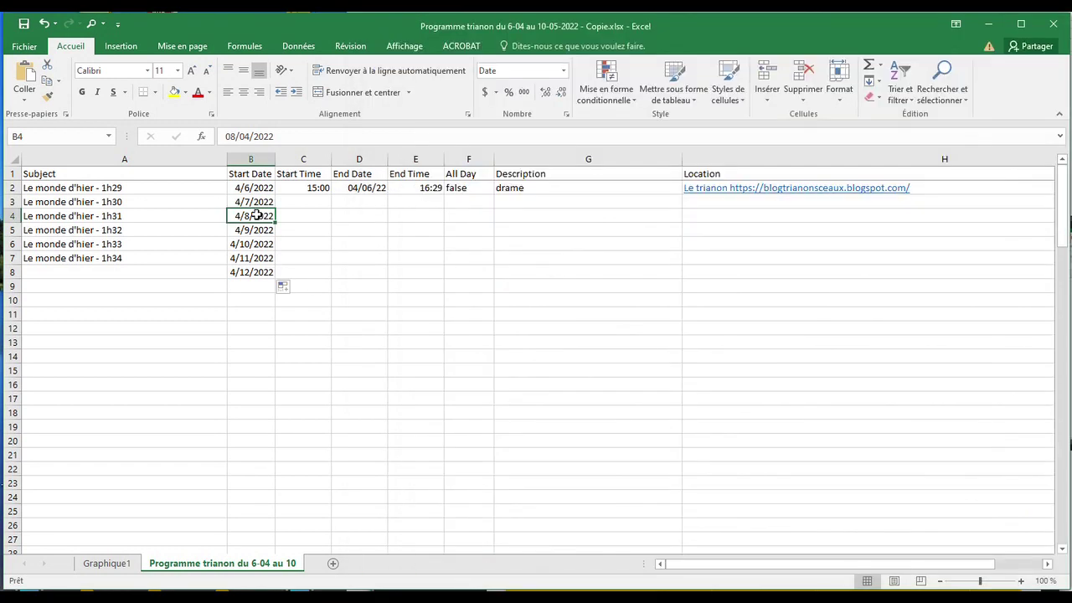
{"action": "key", "text": "Delete"}
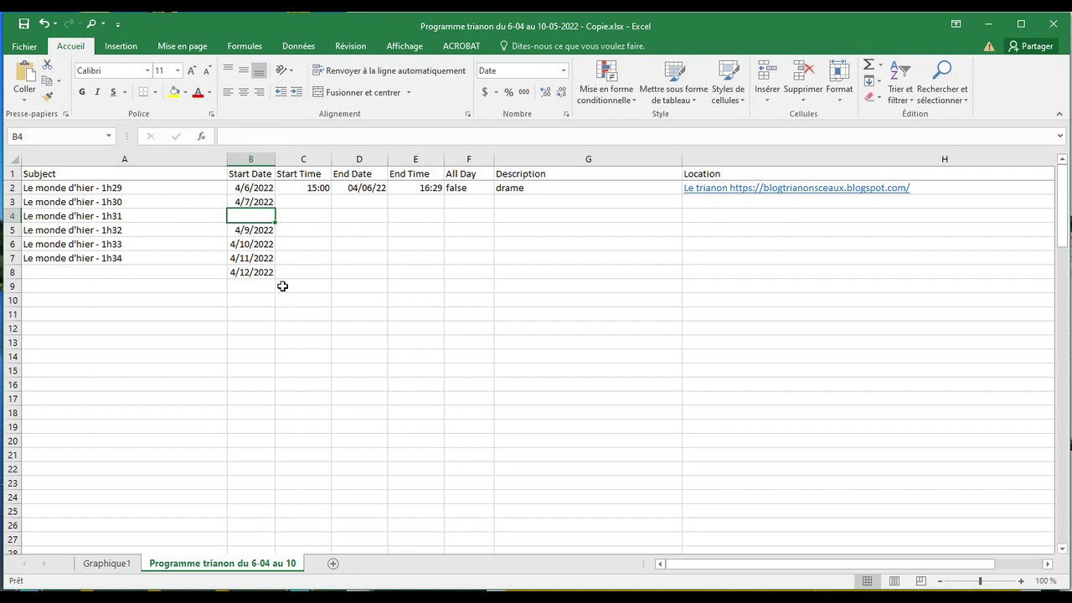
{"action": "left_click_drag", "start_coordinate": [257, 272], "coordinate": [260, 213]}
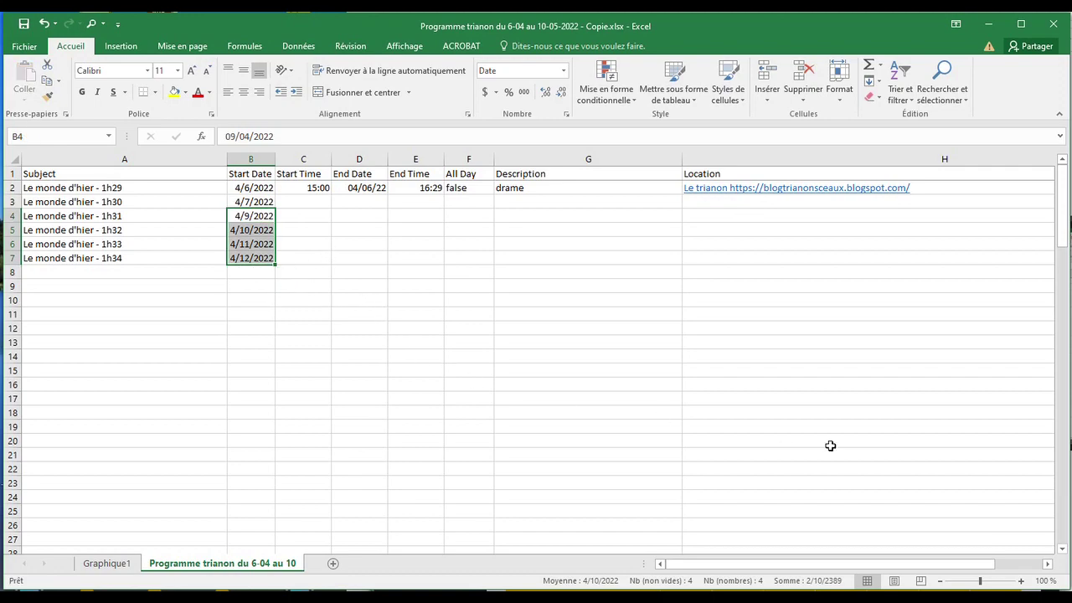
Check the programme in the browser, move 4/12/2022 to B8 in Excel and copy 4/11/2022 from B6 into B7.
{"action": "key", "text": "alt+Tab"}
{"action": "scroll", "coordinate": [604, 327], "scroll_direction": "up", "scroll_amount": 10}
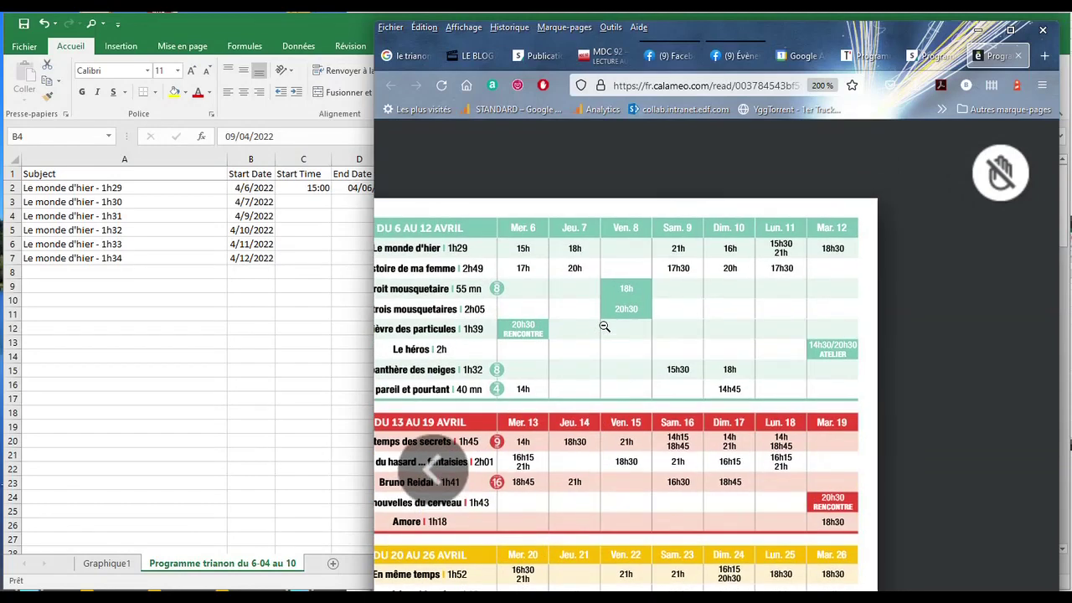
{"action": "scroll", "coordinate": [604, 326], "scroll_direction": "up", "scroll_amount": 2}
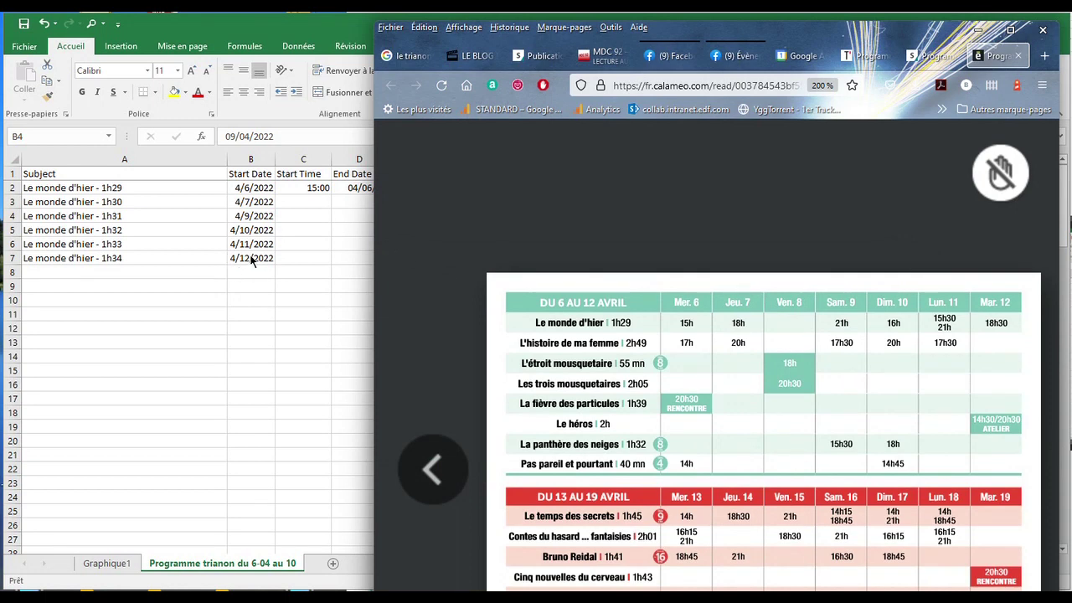
{"action": "left_click", "coordinate": [248, 261], "text": "shift"}
{"action": "left_click", "coordinate": [248, 259]}
{"action": "left_click_drag", "start_coordinate": [248, 265], "coordinate": [249, 277]}
{"action": "left_click", "coordinate": [254, 244]}
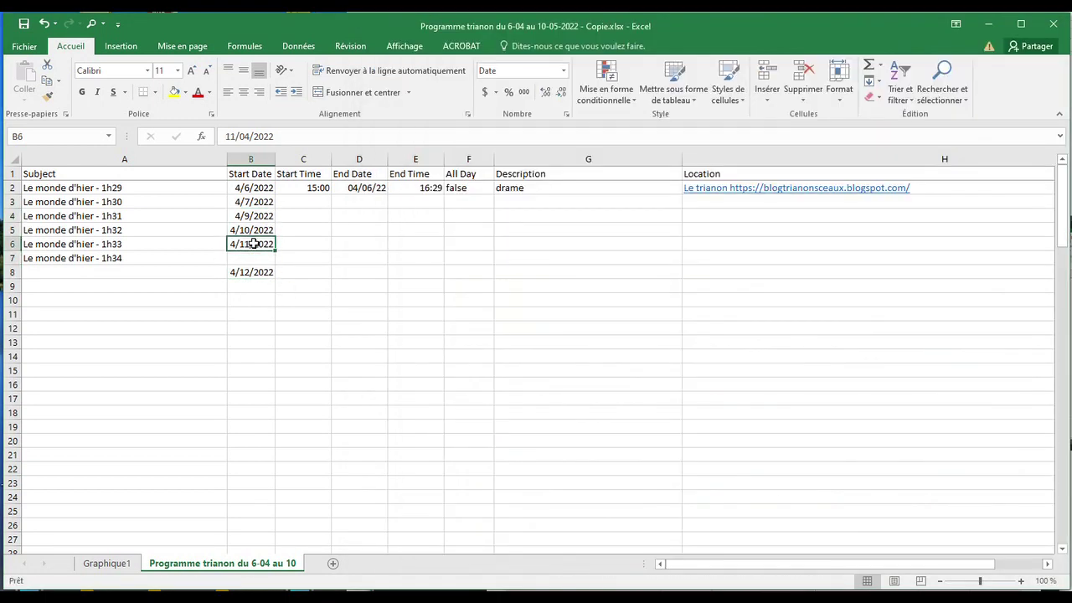
{"action": "key", "text": "ctrl+c"}
{"action": "left_click", "coordinate": [251, 259]}
{"action": "key", "text": "ctrl+v"}
Extend the Le monde d'hier subject entries from A7 down to A8.
{"action": "left_click", "coordinate": [93, 258]}
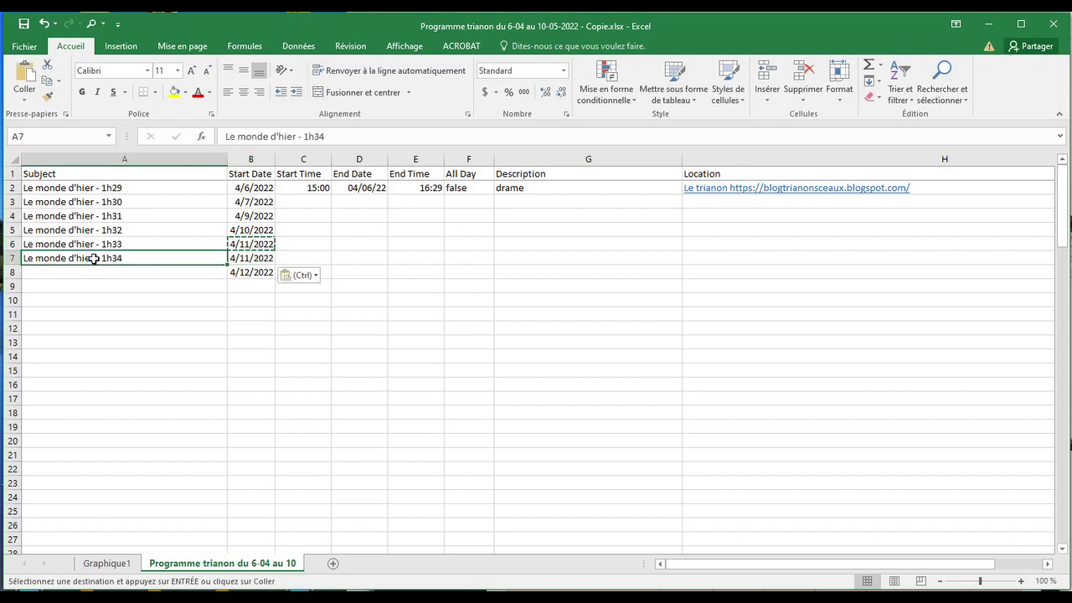
{"action": "left_click_drag", "start_coordinate": [225, 271], "coordinate": [222, 283]}
{"action": "left_click", "coordinate": [206, 313]}
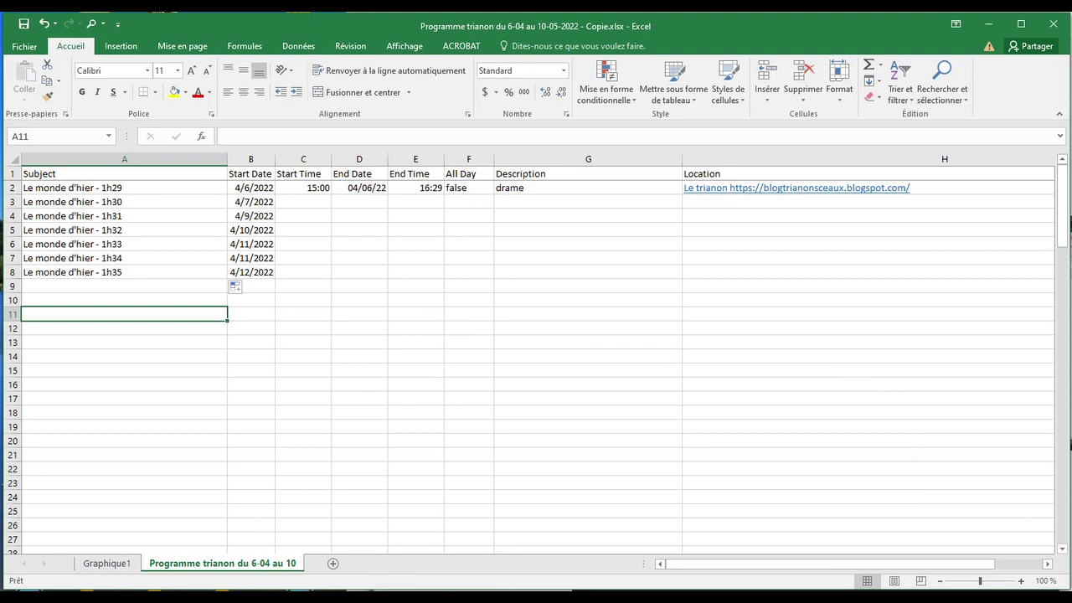
Check the screening times in the browser and enter start times 18:00 in C3 and 21:00 in C4 in Excel.
{"action": "key", "text": "alt+Tab"}
{"action": "scroll", "coordinate": [584, 517], "scroll_direction": "up", "scroll_amount": 5}
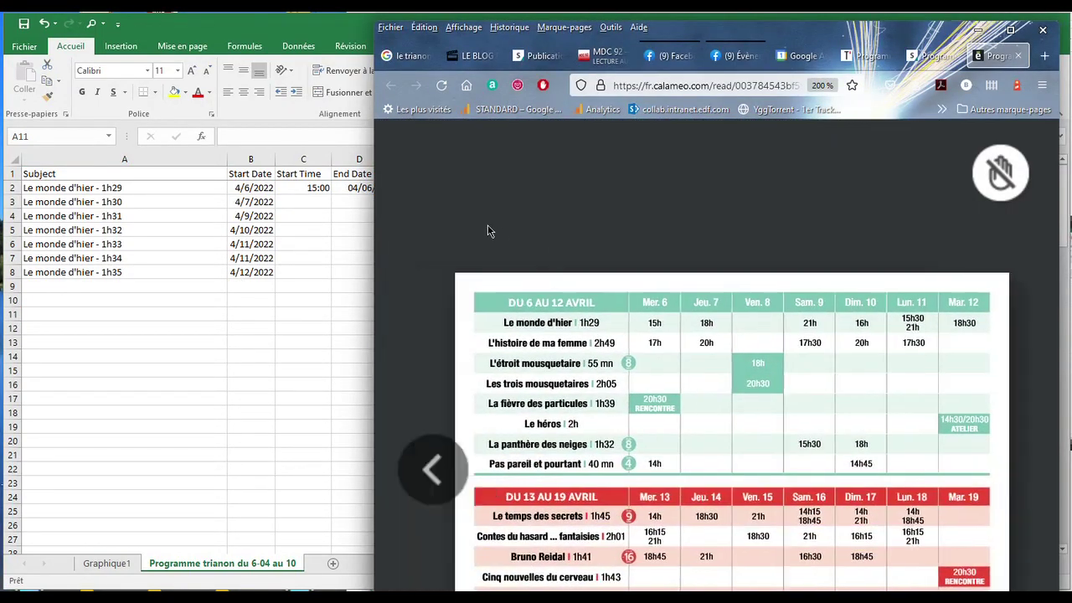
{"action": "left_click", "coordinate": [314, 202]}
{"action": "left_click", "coordinate": [314, 202]}
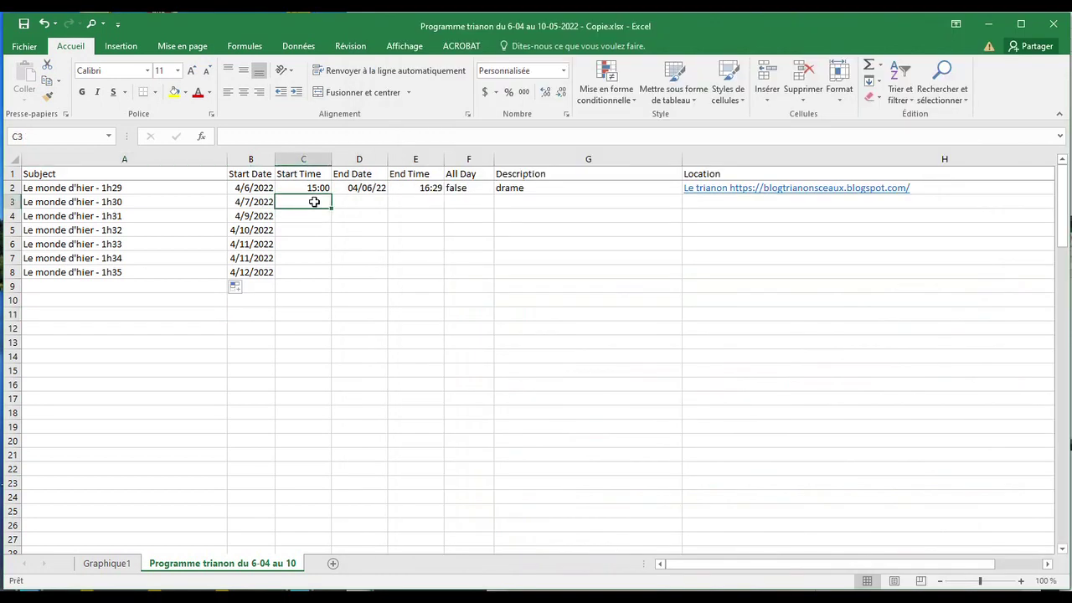
{"action": "type", "text": "18"}
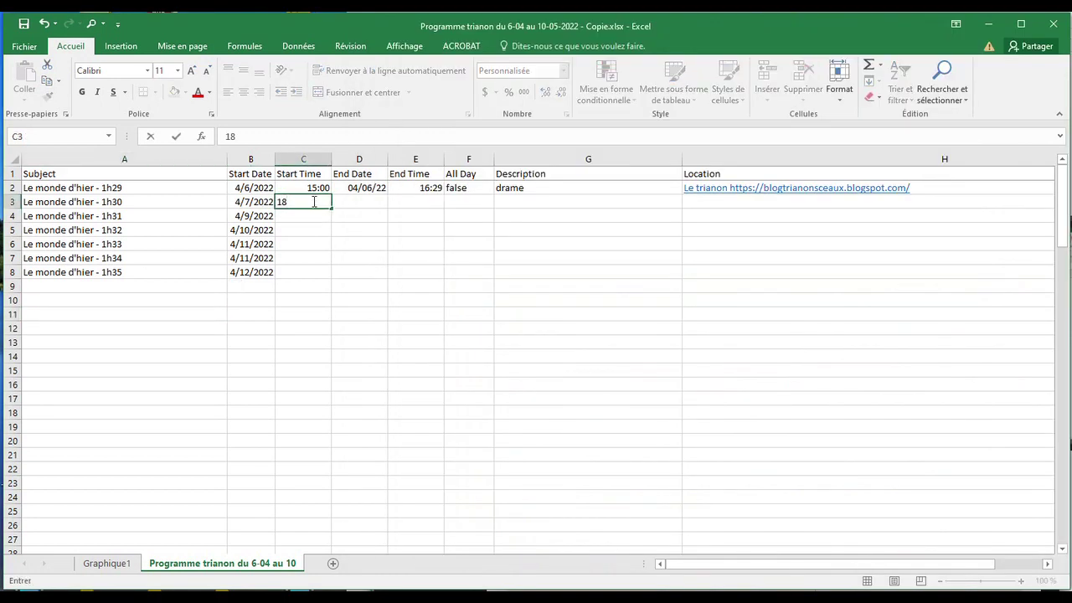
{"action": "type", "text": ":00"}
{"action": "key", "text": "Return"}
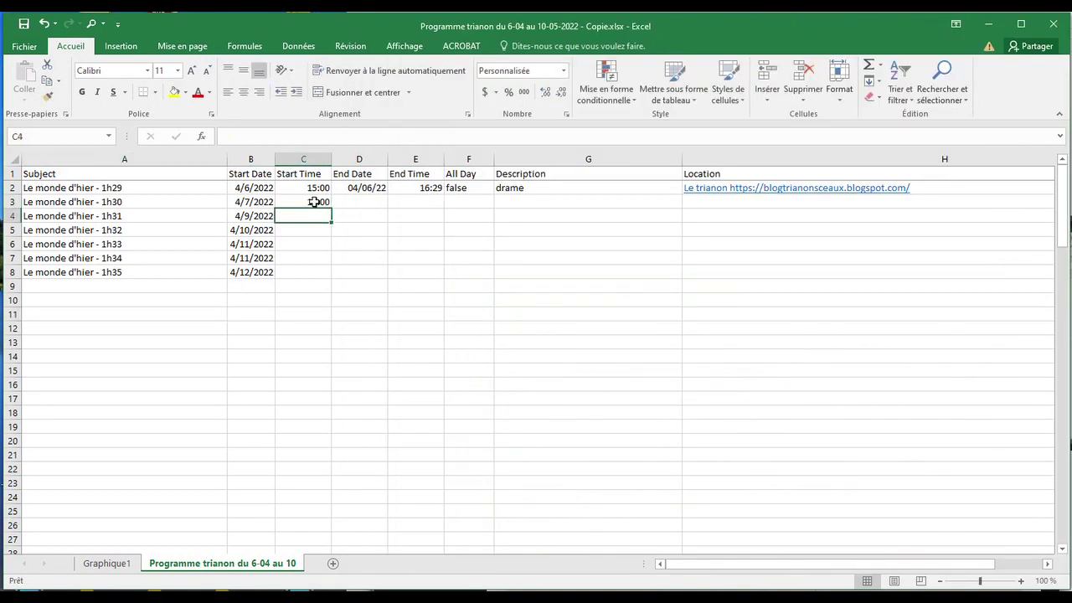
{"action": "type", "text": "21"}
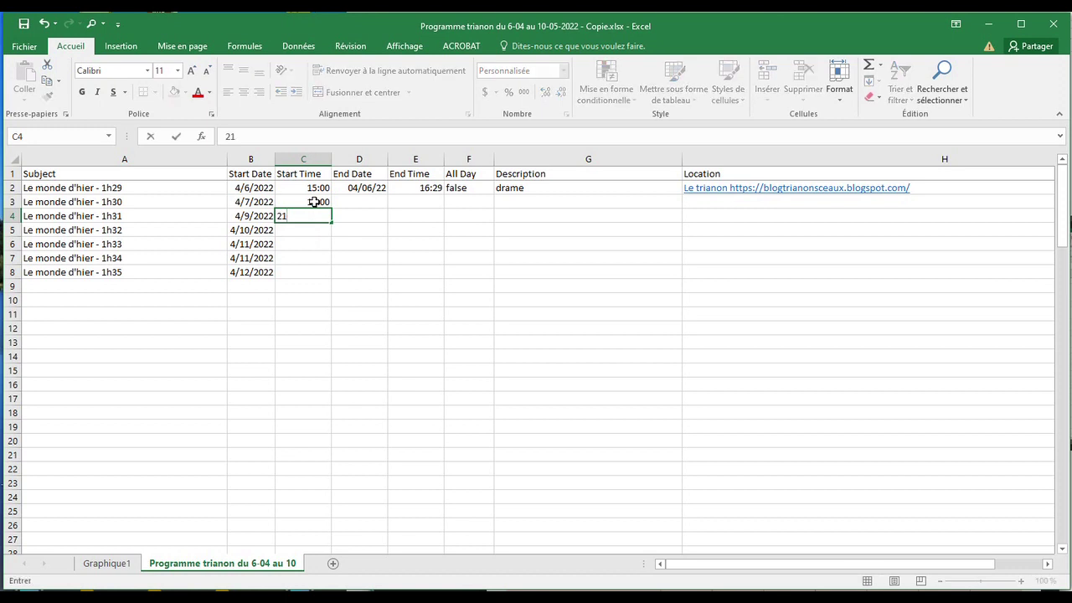
{"action": "type", "text": ":00"}
{"action": "key", "text": "Return"}
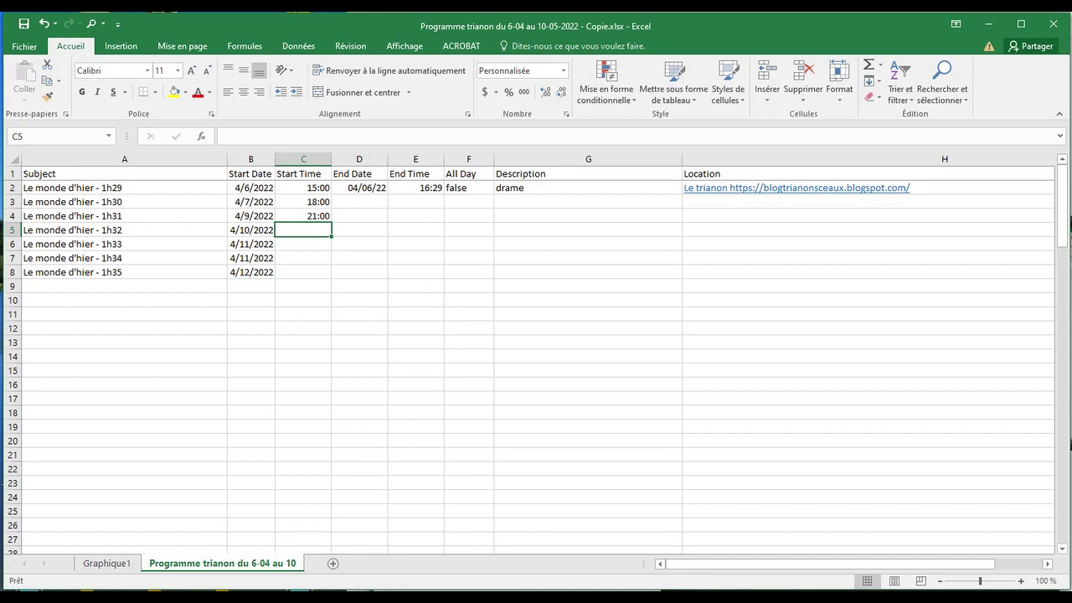
Consult the programme in the browser again and enter start times 16:00 in C5, 15:30 in C6 and 21:00 in C7 in Excel.
{"action": "key", "text": "alt+Tab"}
{"action": "left_click", "coordinate": [645, 328]}
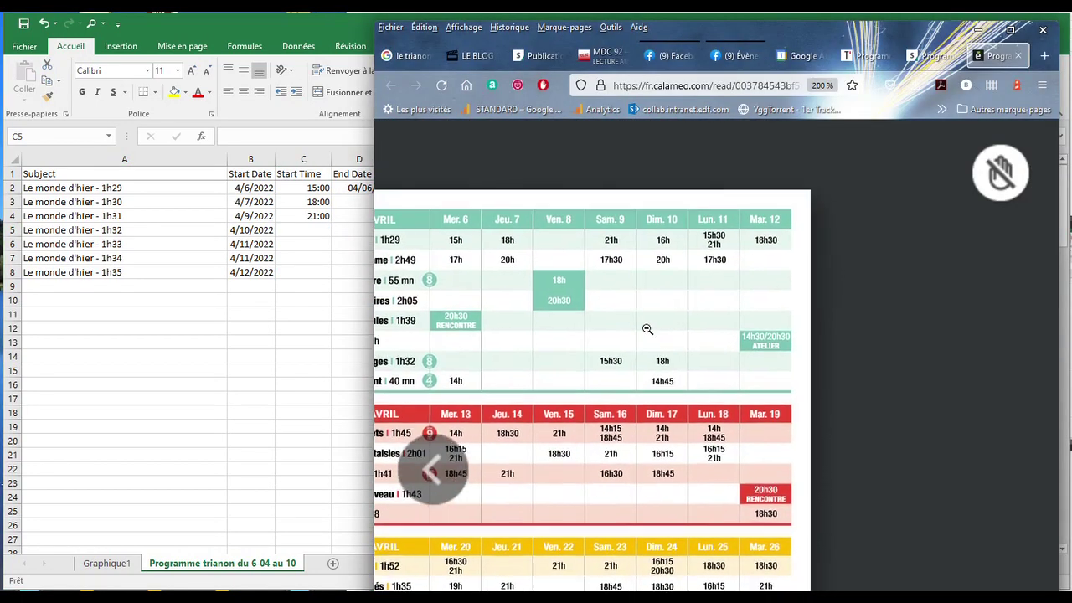
{"action": "left_click", "coordinate": [621, 312]}
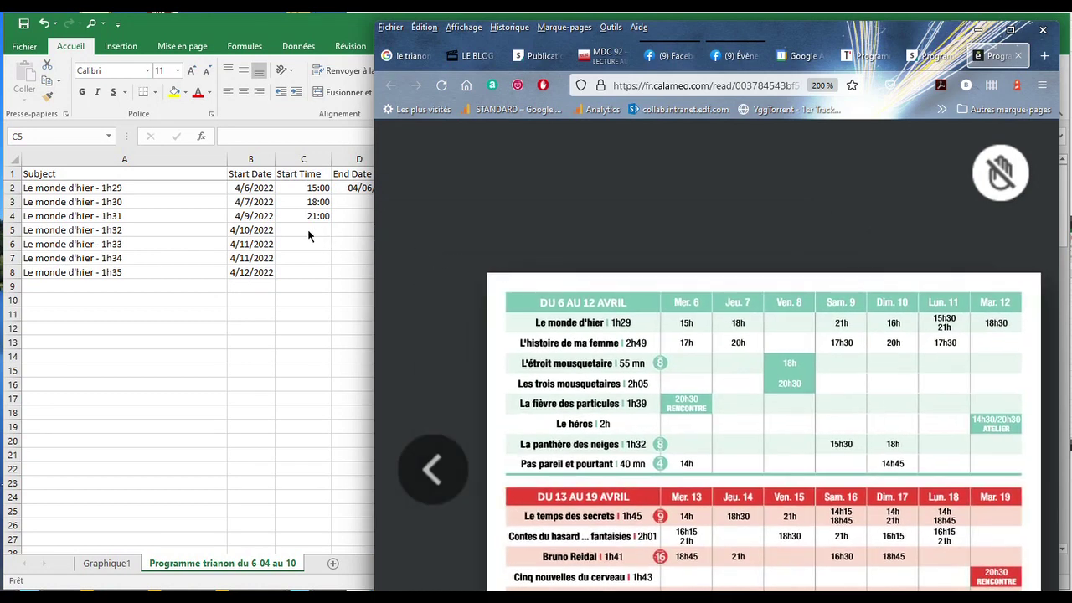
{"action": "left_click", "coordinate": [308, 231]}
{"action": "type", "text": "16:00"}
{"action": "key", "text": "Return"}
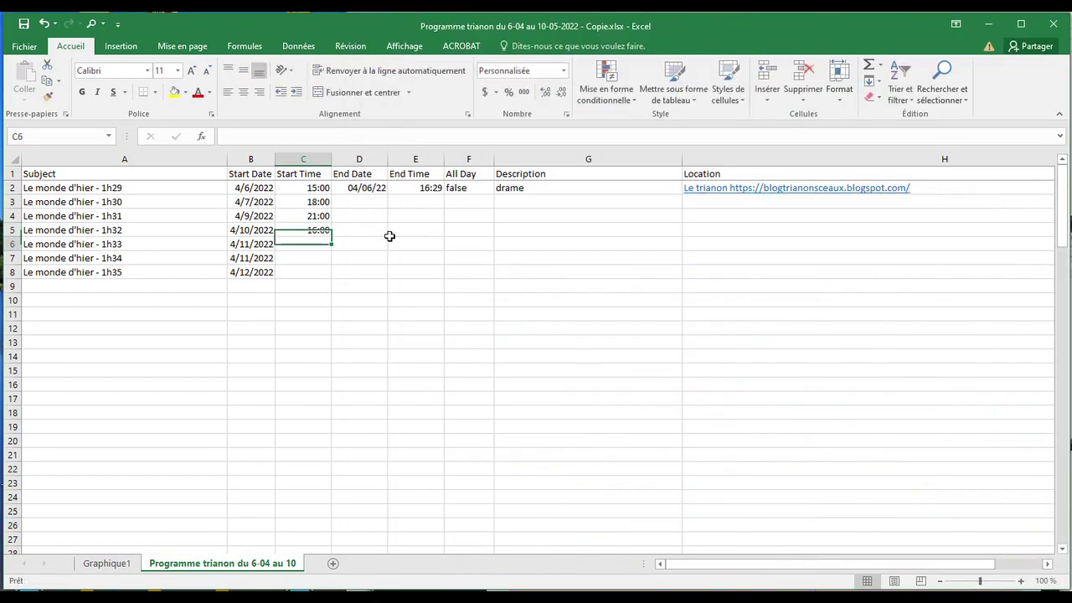
{"action": "type", "text": "15:30"}
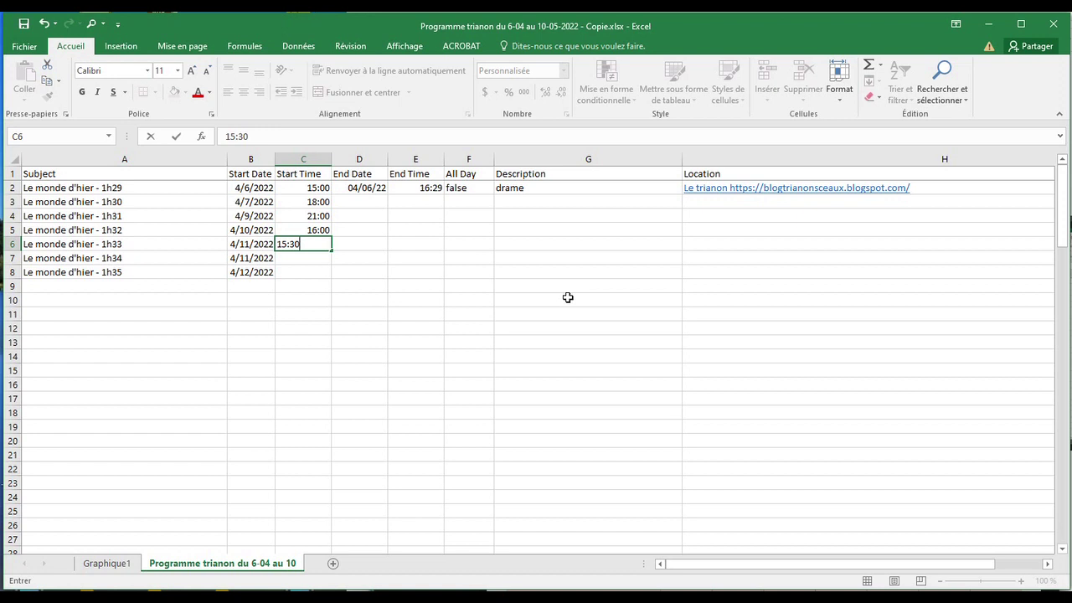
{"action": "key", "text": "Return"}
{"action": "type", "text": "21:00"}
{"action": "key", "text": "Return"}
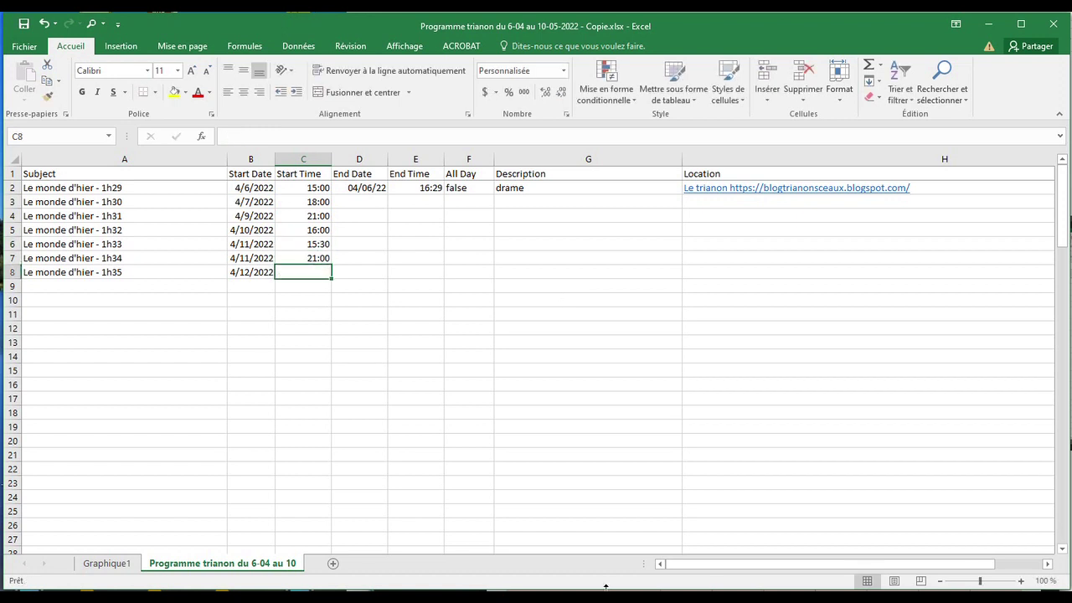
Look up the 12 April screening in the browser and enter the start time 18:30 in C8 in Excel.
{"action": "key", "text": "alt+Tab"}
{"action": "scroll", "coordinate": [792, 535], "scroll_direction": "up", "scroll_amount": 5}
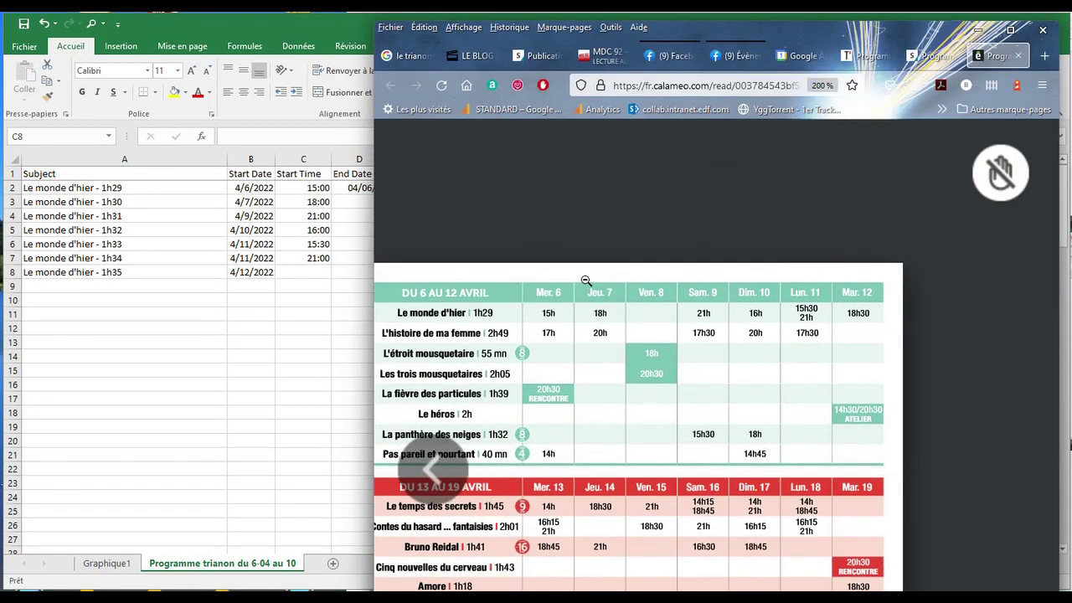
{"action": "left_click", "coordinate": [320, 273]}
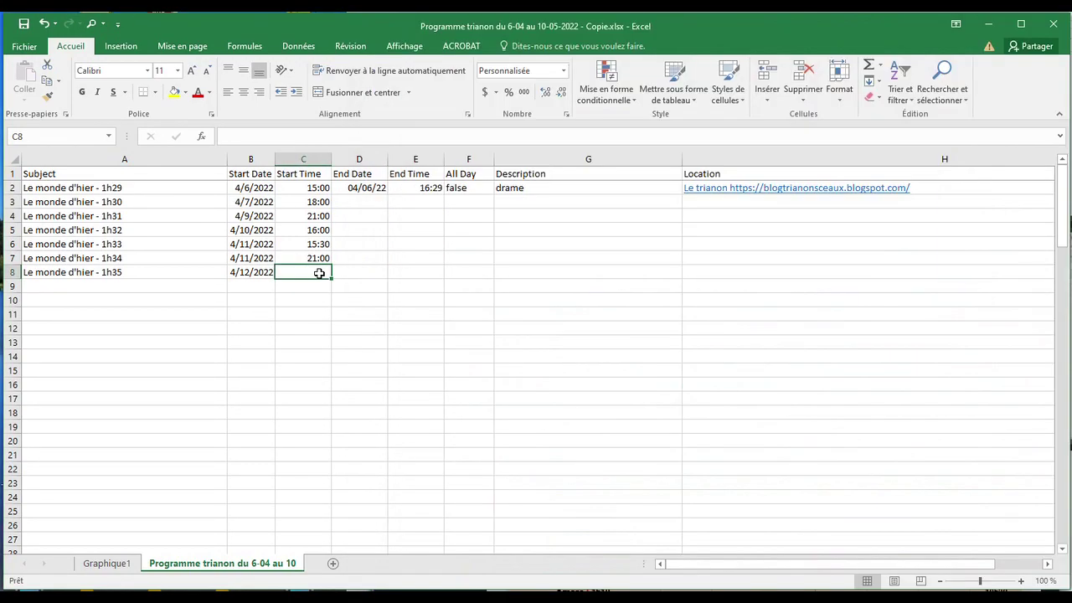
{"action": "type", "text": "18:30"}
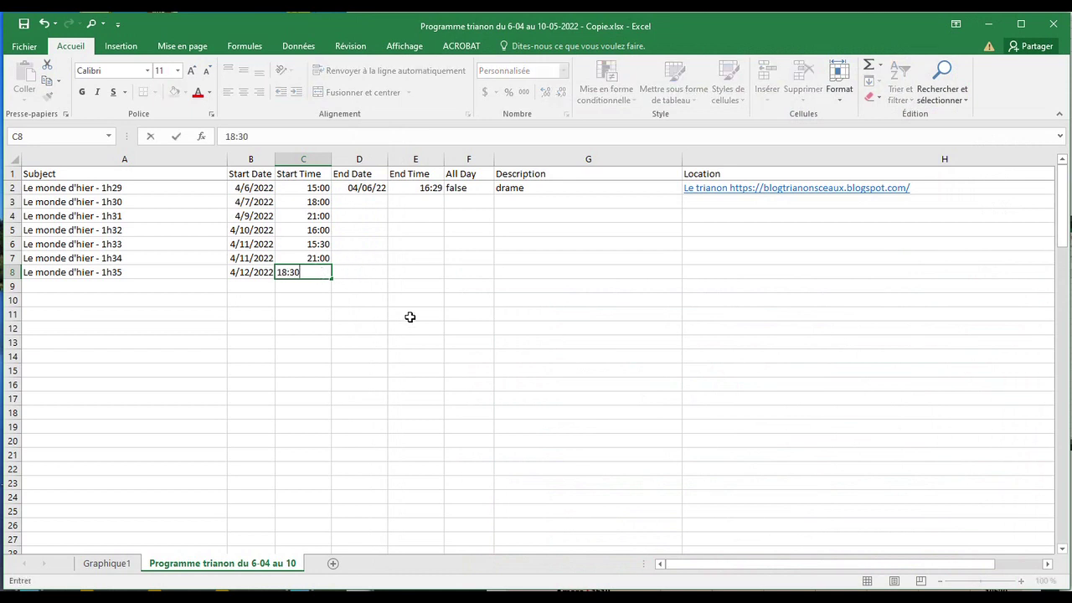
Fill the End Date formula in D2 and the End Time formula in E2 down to row 8.
{"action": "left_click", "coordinate": [375, 189]}
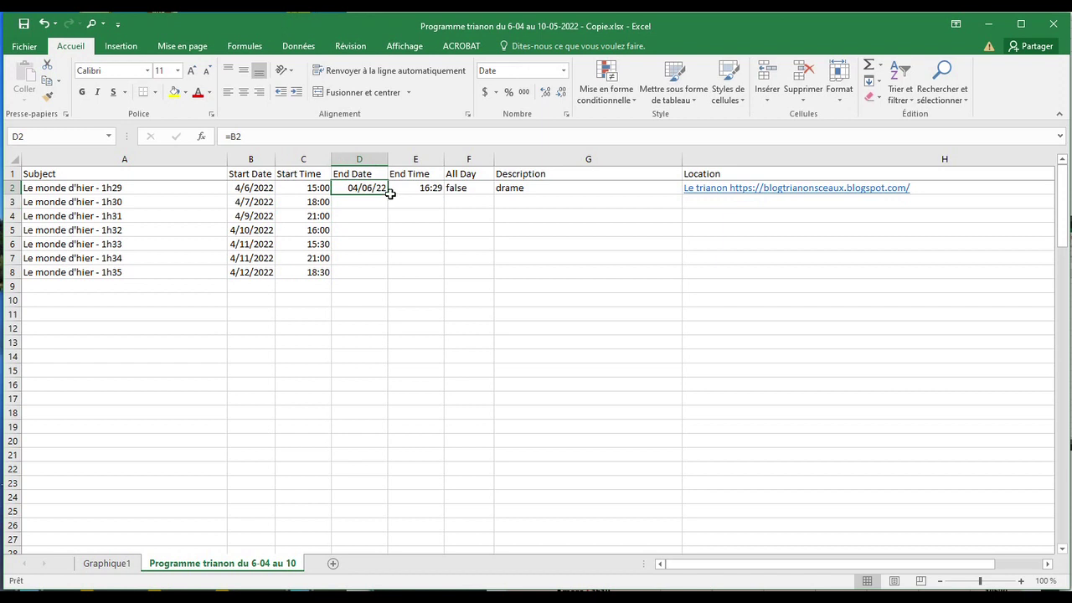
{"action": "left_click_drag", "start_coordinate": [390, 194], "coordinate": [378, 277]}
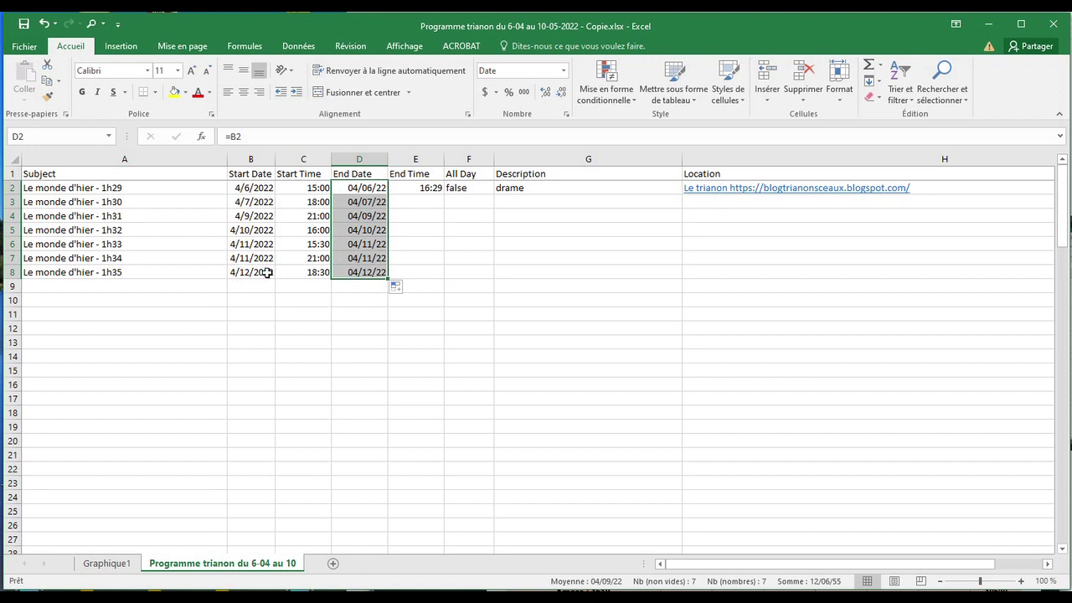
{"action": "left_click", "coordinate": [430, 187]}
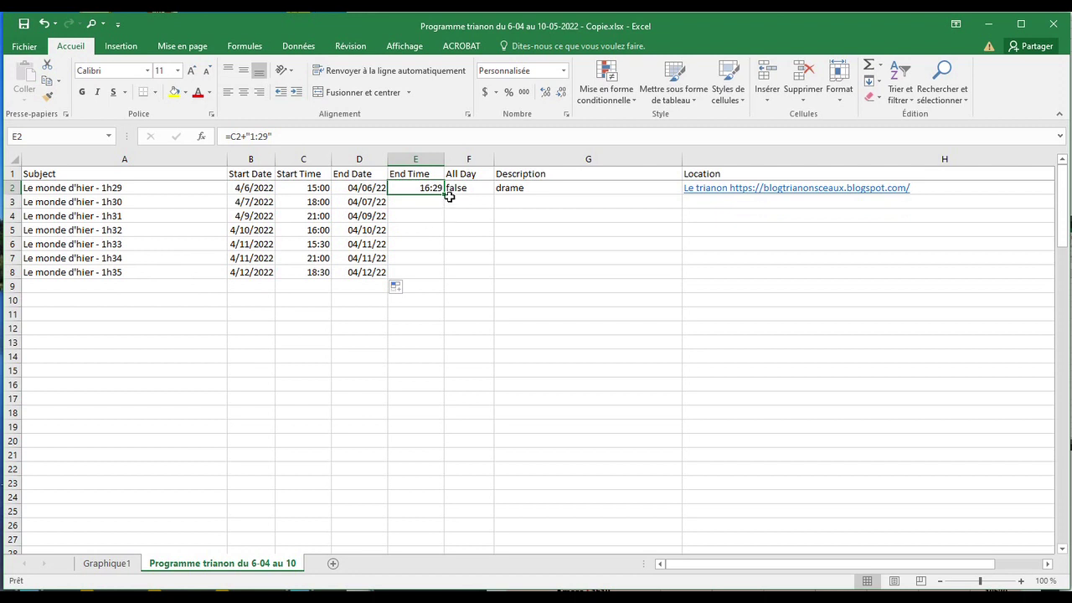
{"action": "left_click_drag", "start_coordinate": [444, 194], "coordinate": [438, 277]}
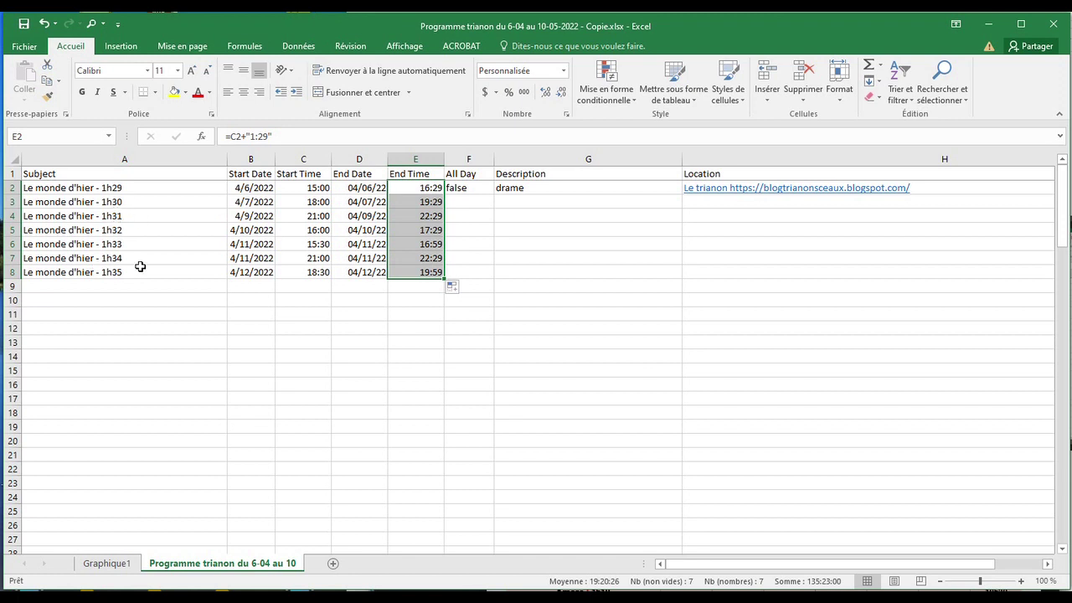
Correct the subject in A3 so it reads Le monde d'hier - 1h29.
{"action": "left_click", "coordinate": [139, 188]}
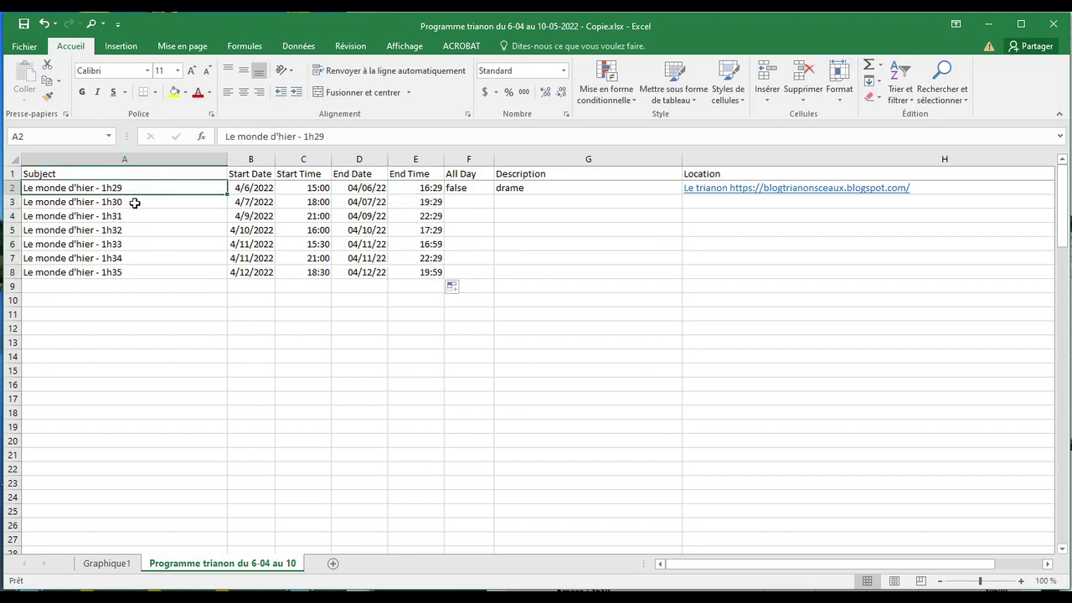
{"action": "left_click", "coordinate": [134, 202]}
{"action": "double_click", "coordinate": [134, 202]}
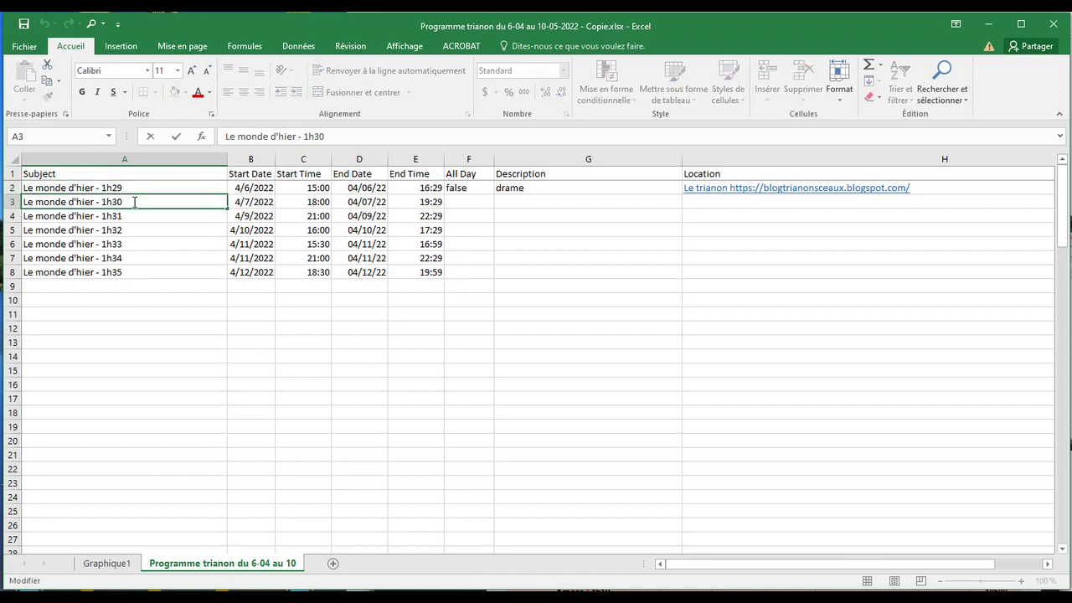
{"action": "key", "text": "BackSpace"}
{"action": "type", "text": "29"}
{"action": "key", "text": "Return"}
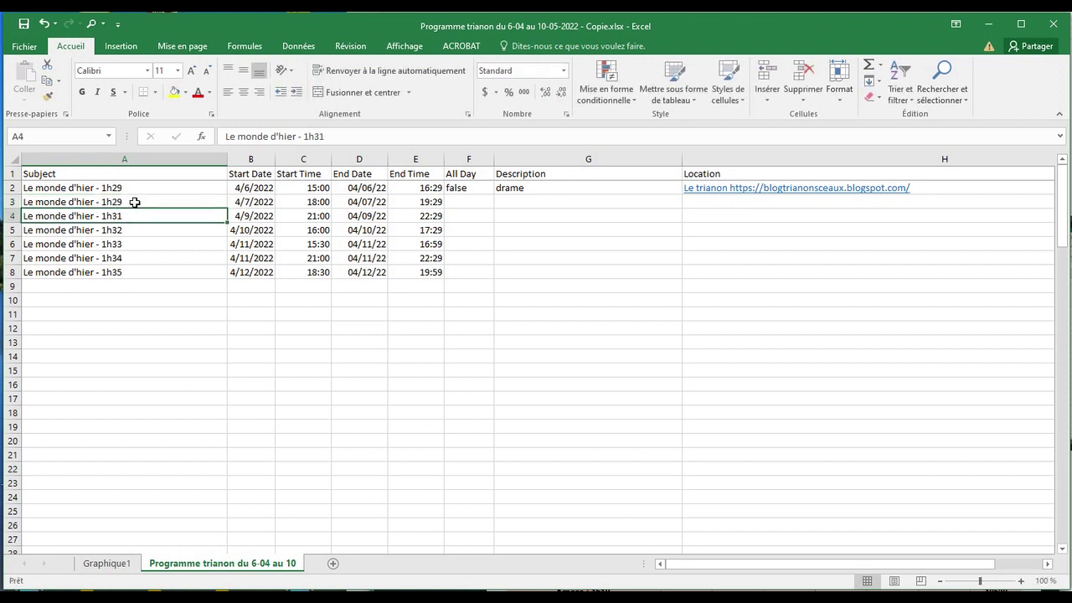
Fill the subject from A2:A3 down to row 8 so every screening carries the 1h29 duration.
{"action": "left_click", "coordinate": [151, 194]}
{"action": "left_click_drag", "start_coordinate": [151, 194], "coordinate": [151, 203]}
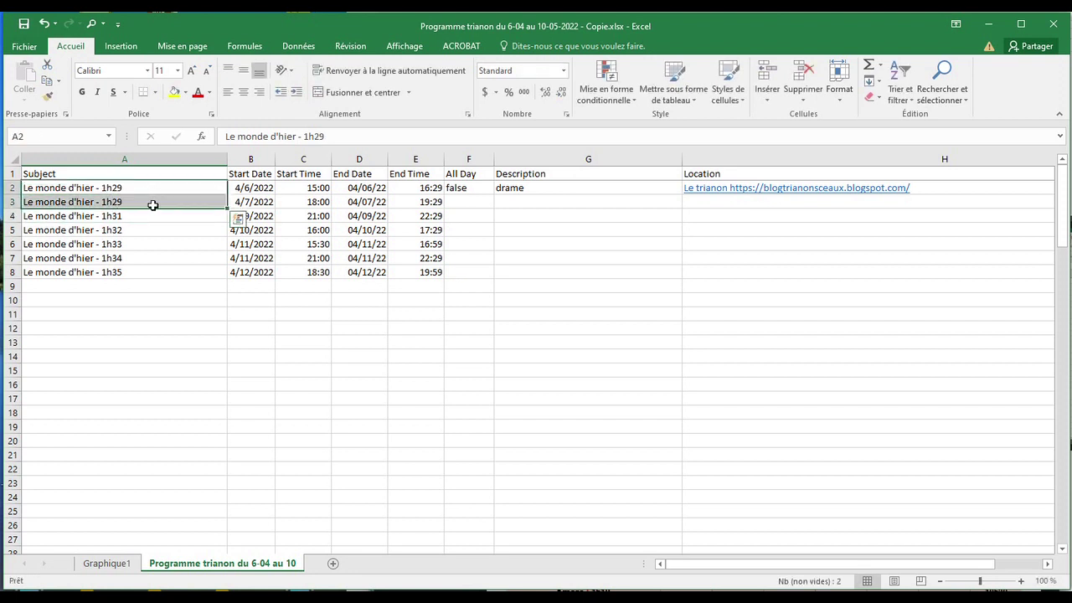
{"action": "left_click_drag", "start_coordinate": [228, 209], "coordinate": [215, 279]}
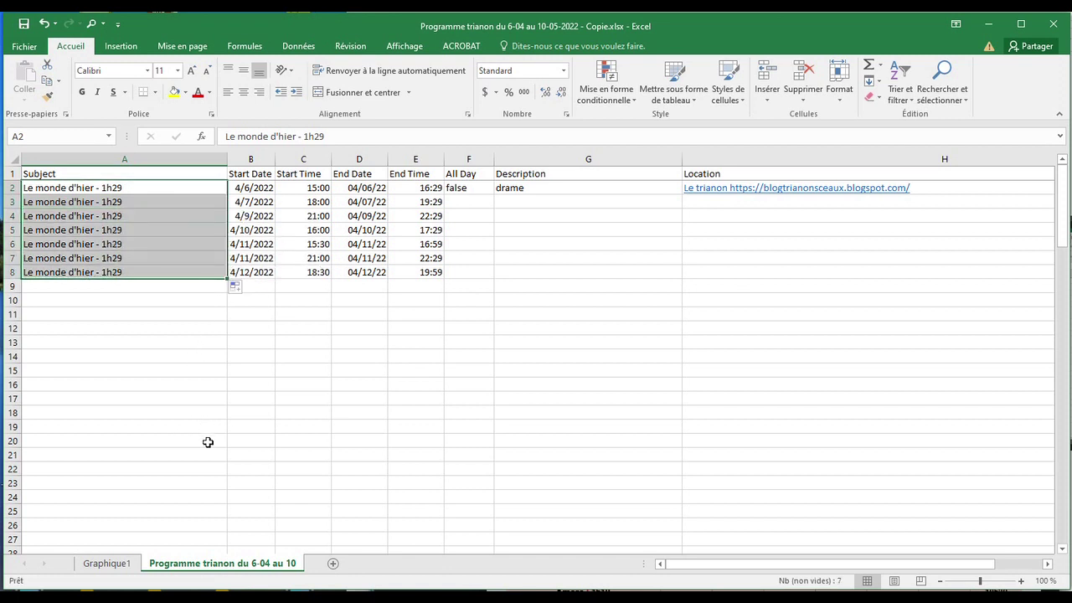
Fill the All Day value false from F2 and the description drame from G2 down to row 8.
{"action": "left_click", "coordinate": [474, 186]}
{"action": "left_click_drag", "start_coordinate": [494, 197], "coordinate": [495, 283]}
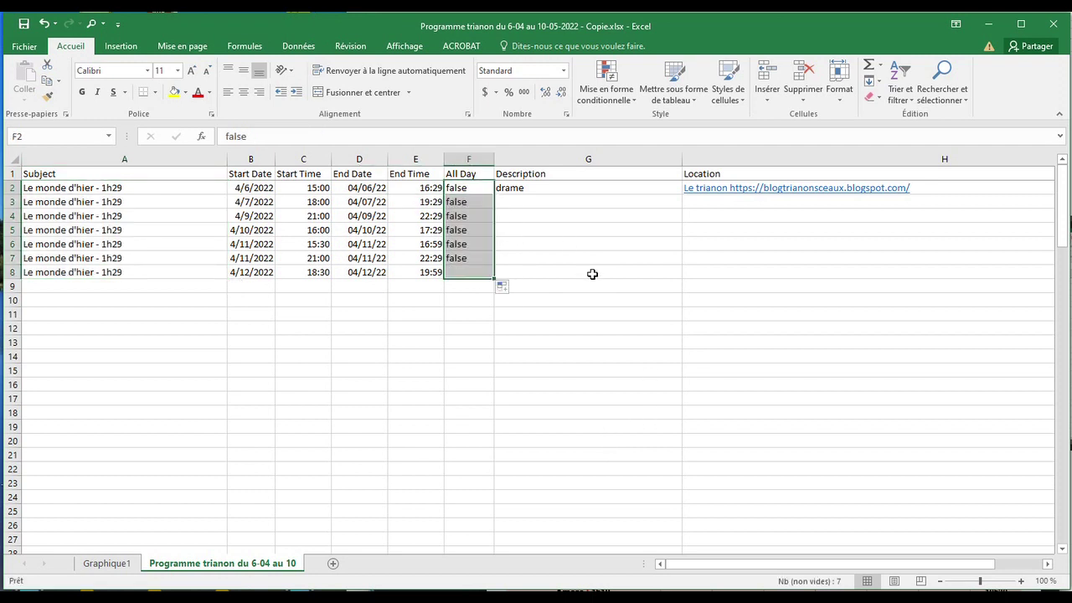
{"action": "left_click", "coordinate": [595, 188]}
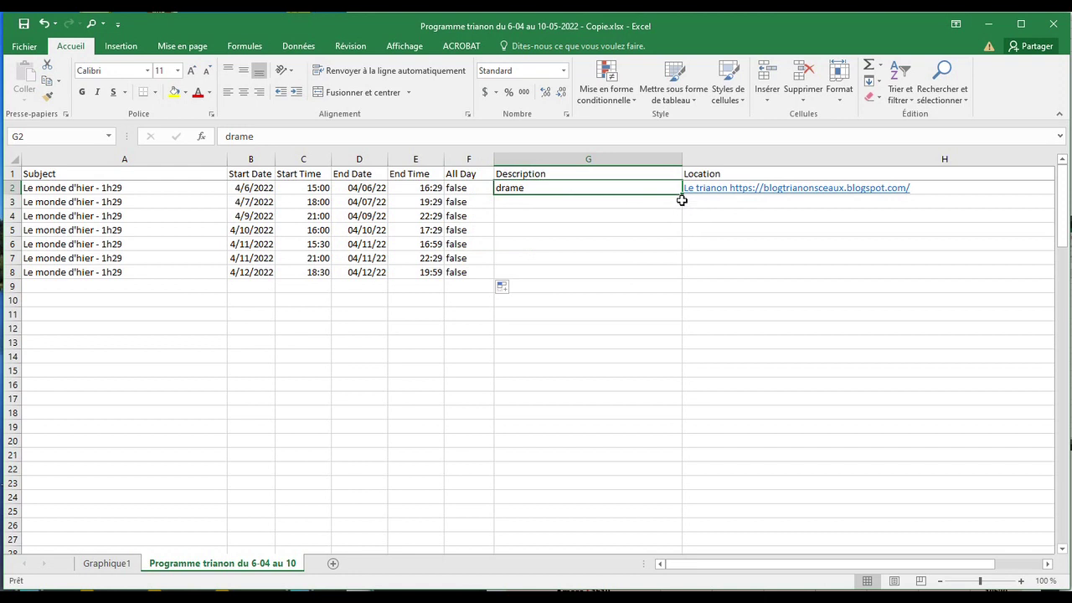
{"action": "left_click_drag", "start_coordinate": [683, 195], "coordinate": [682, 283]}
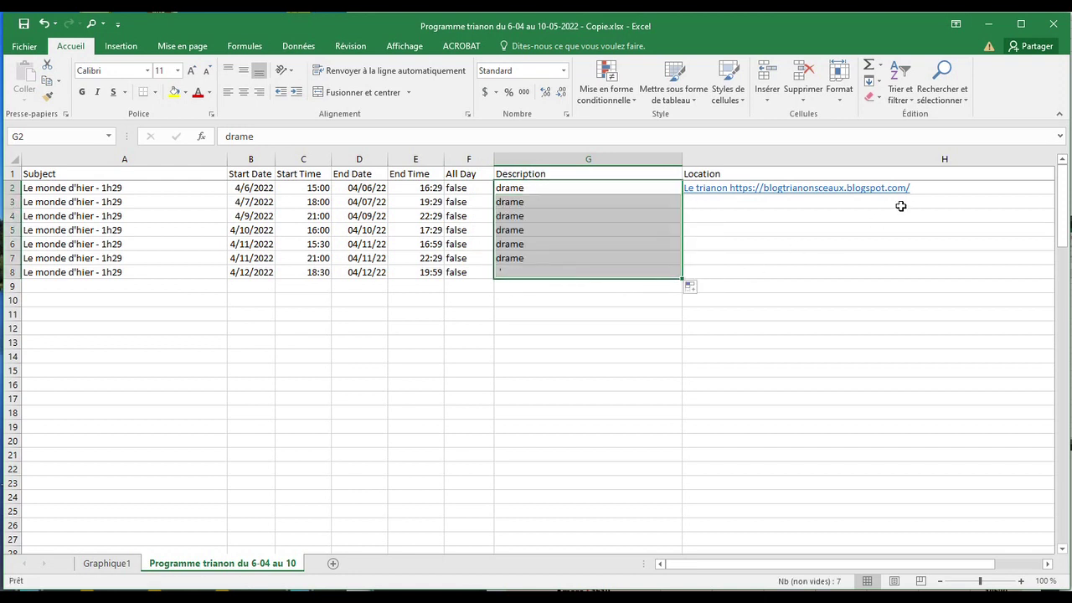
Narrow the Location column and fill the Le trianon blog address from H2 down to row 8.
{"action": "left_click", "coordinate": [897, 192]}
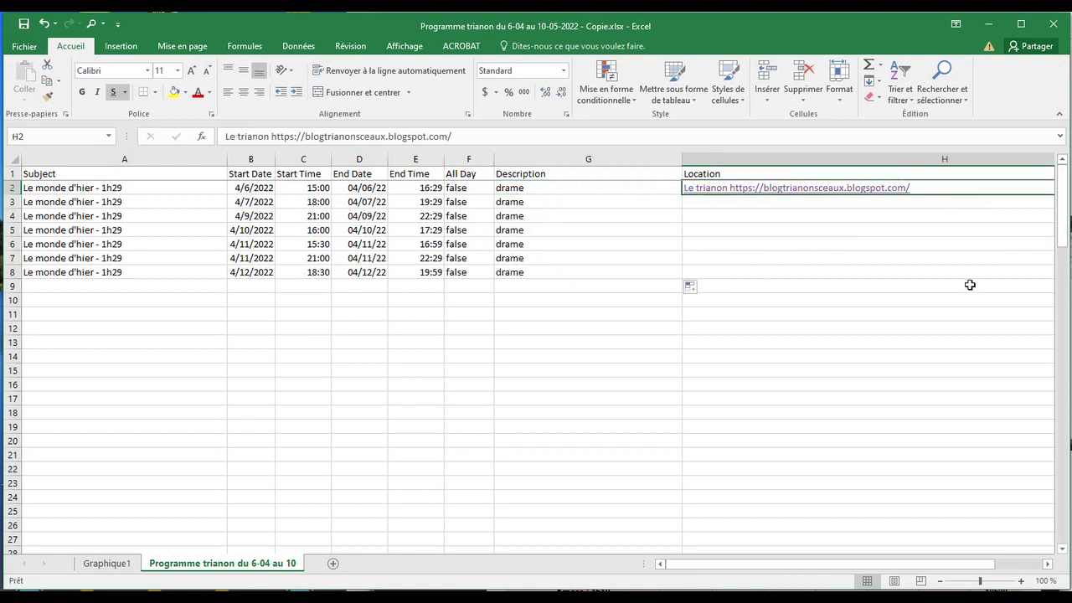
{"action": "left_click_drag", "start_coordinate": [882, 570], "coordinate": [934, 570]}
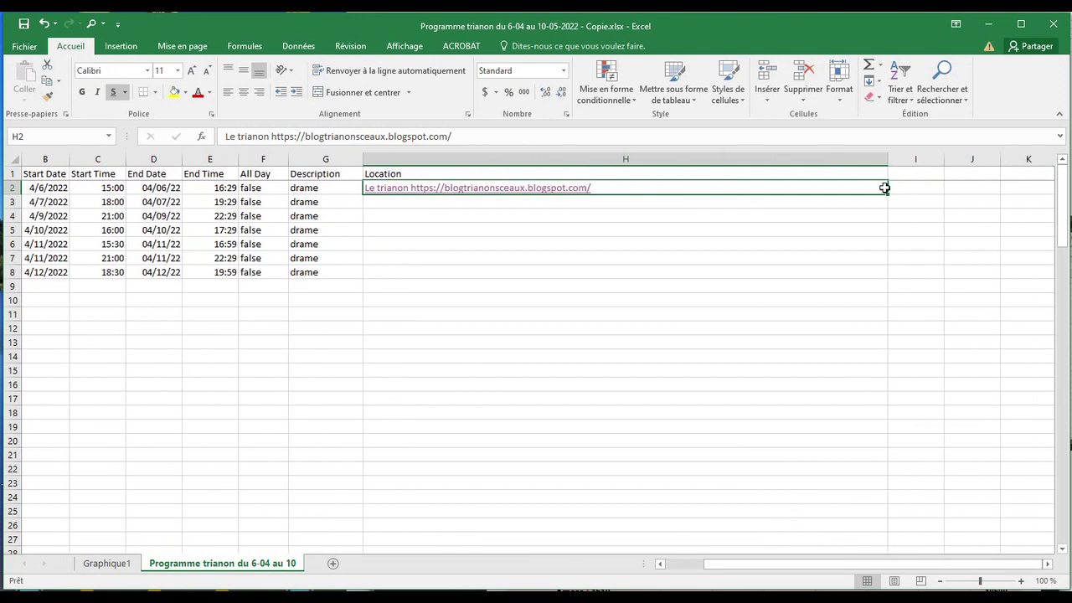
{"action": "left_click_drag", "start_coordinate": [884, 160], "coordinate": [649, 283]}
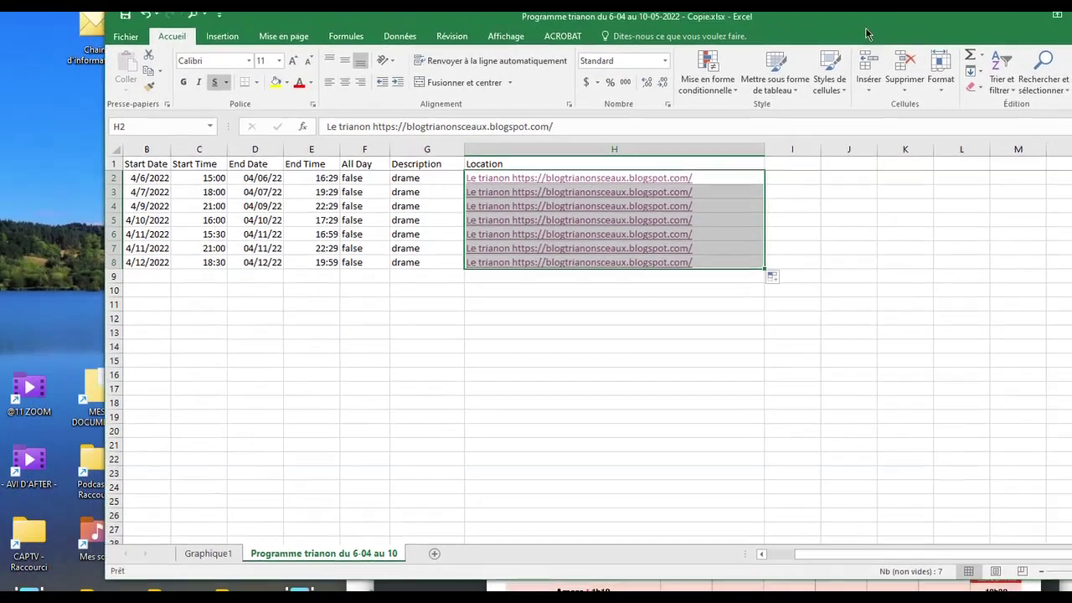
{"action": "left_click_drag", "start_coordinate": [867, 33], "coordinate": [826, 77]}
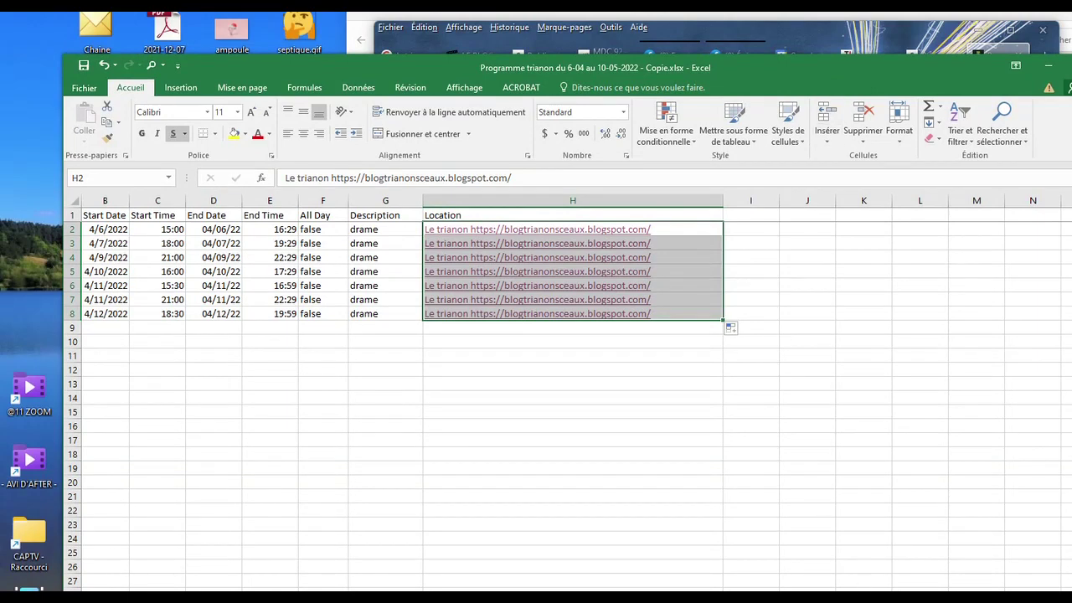
{"action": "scroll", "coordinate": [867, 587], "scroll_direction": "left", "scroll_amount": 2}
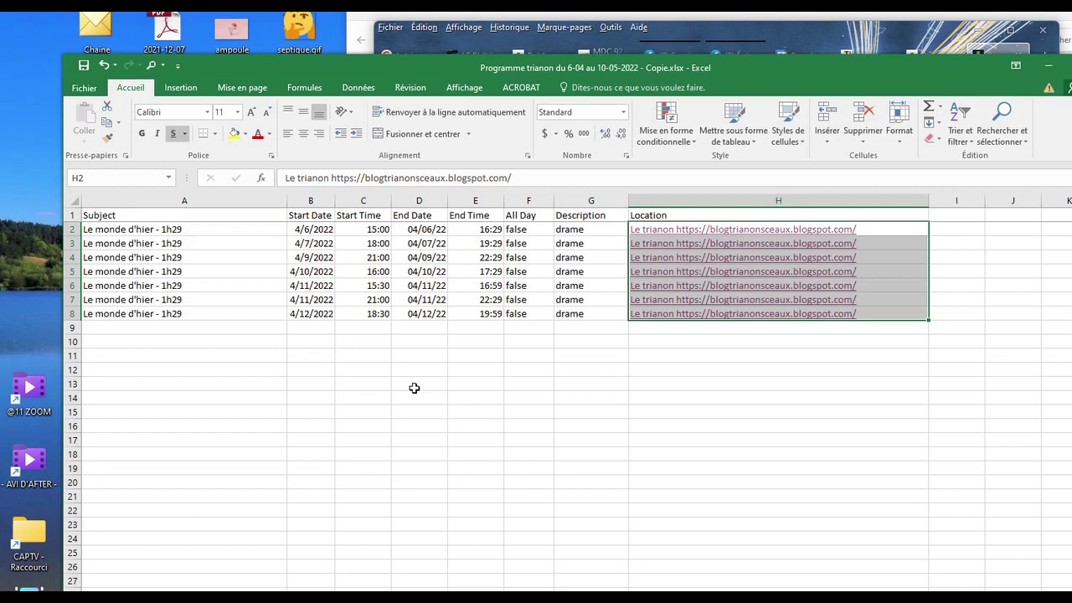
Save the workbook with the completed Le monde d'hier screenings.
{"action": "left_click", "coordinate": [147, 327]}
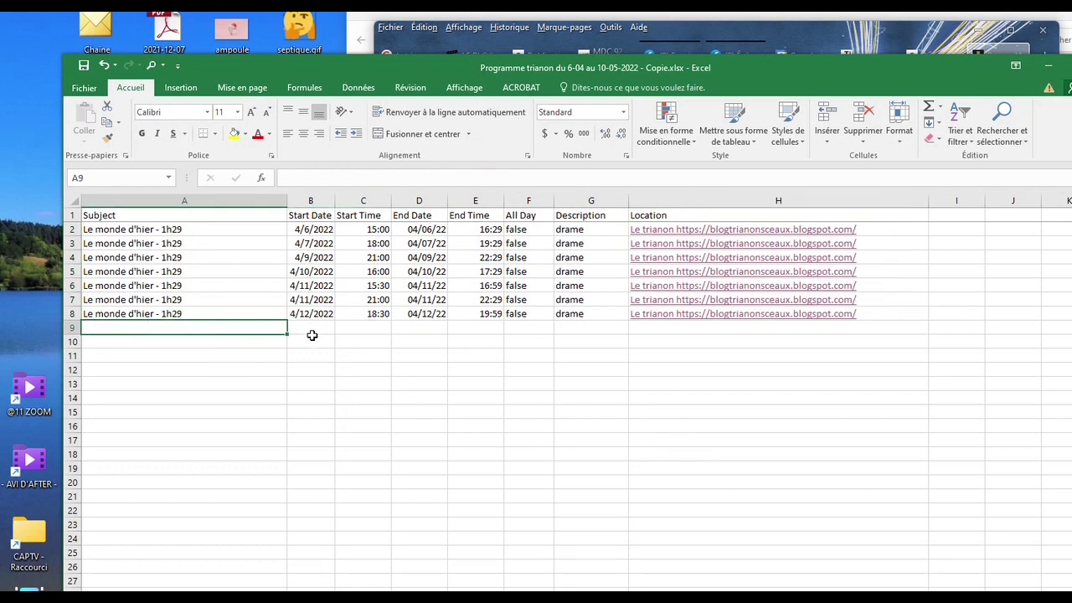
{"action": "left_click", "coordinate": [311, 333]}
{"action": "left_click", "coordinate": [369, 315]}
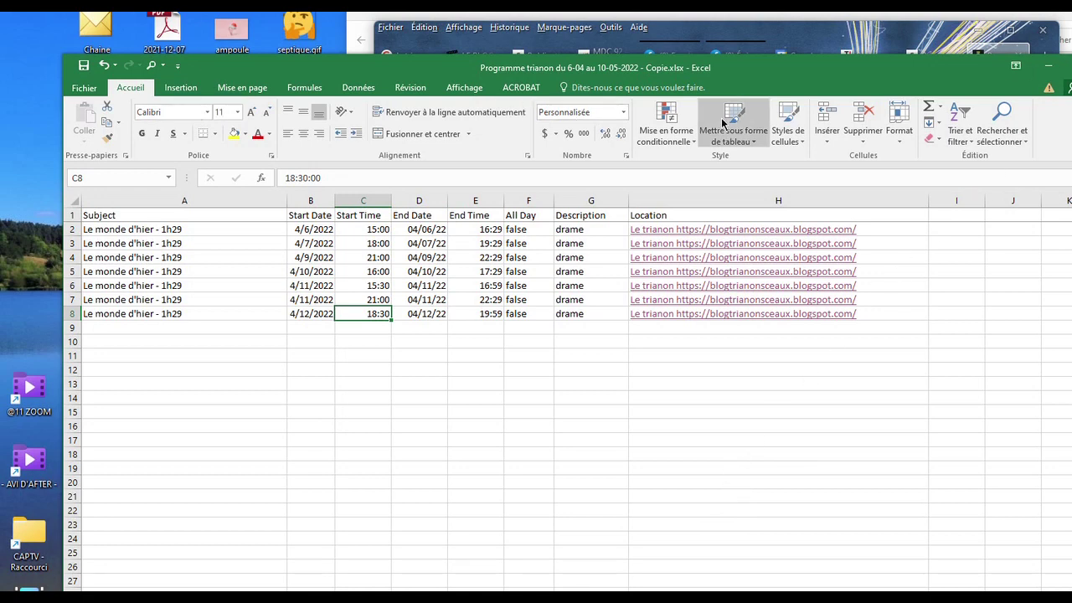
{"action": "left_click", "coordinate": [84, 65]}
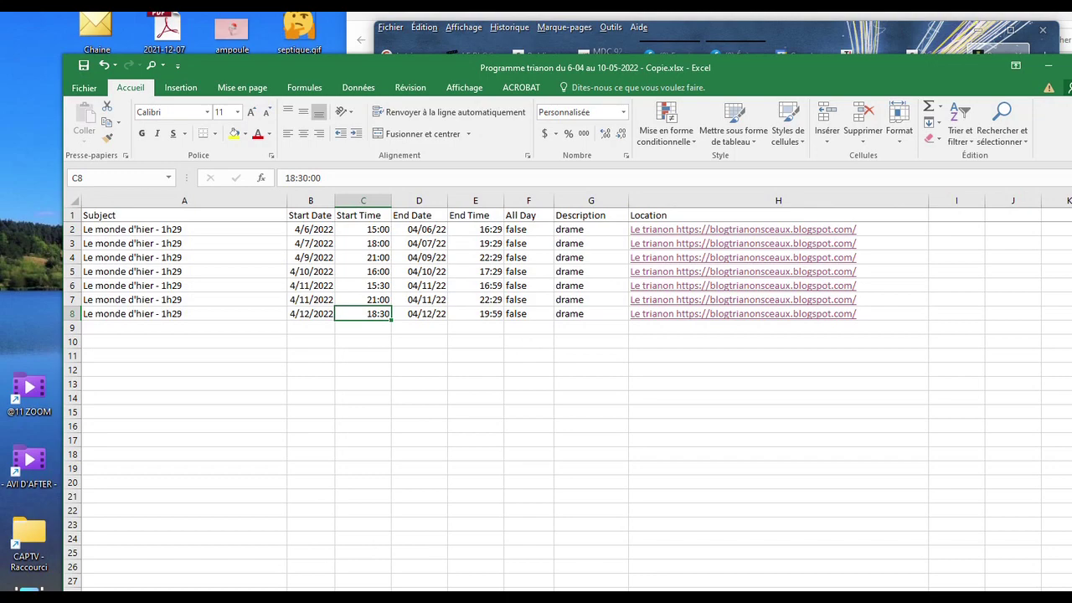
Open Programme trianon du 6-04 au 10-05-2022.xlsx from the POUR LE TRIANON folder and look through its full list of screenings.
{"action": "left_click", "coordinate": [130, 597]}
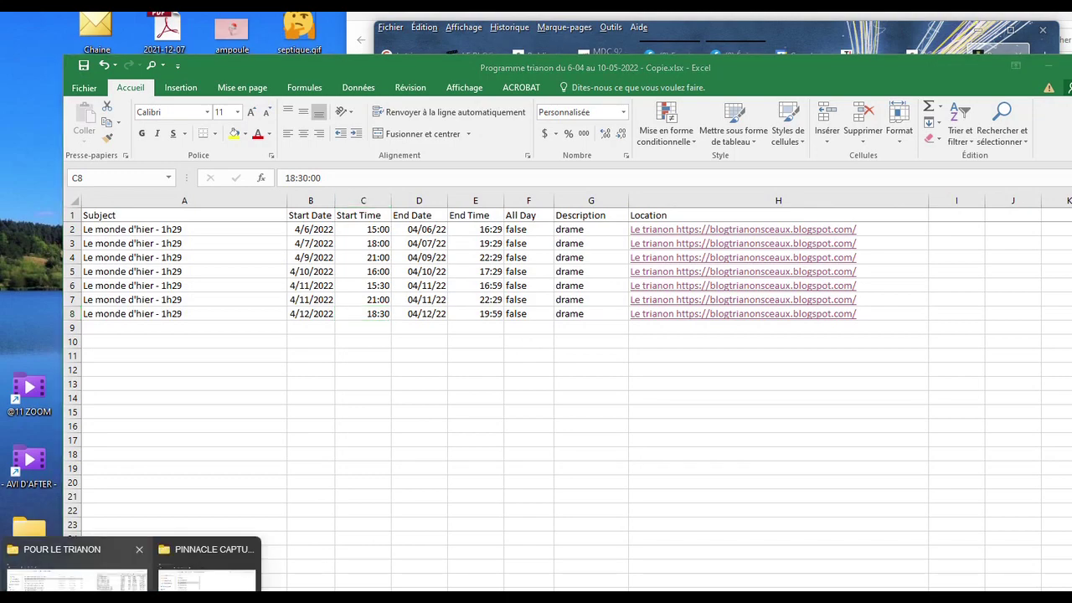
{"action": "left_click", "coordinate": [77, 578]}
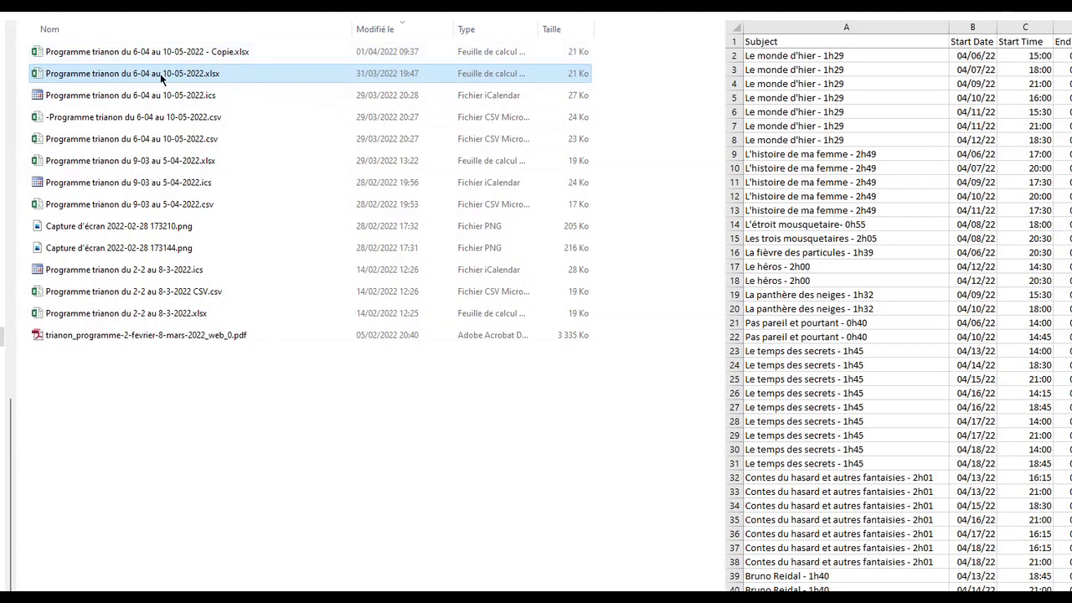
{"action": "double_click", "coordinate": [163, 77]}
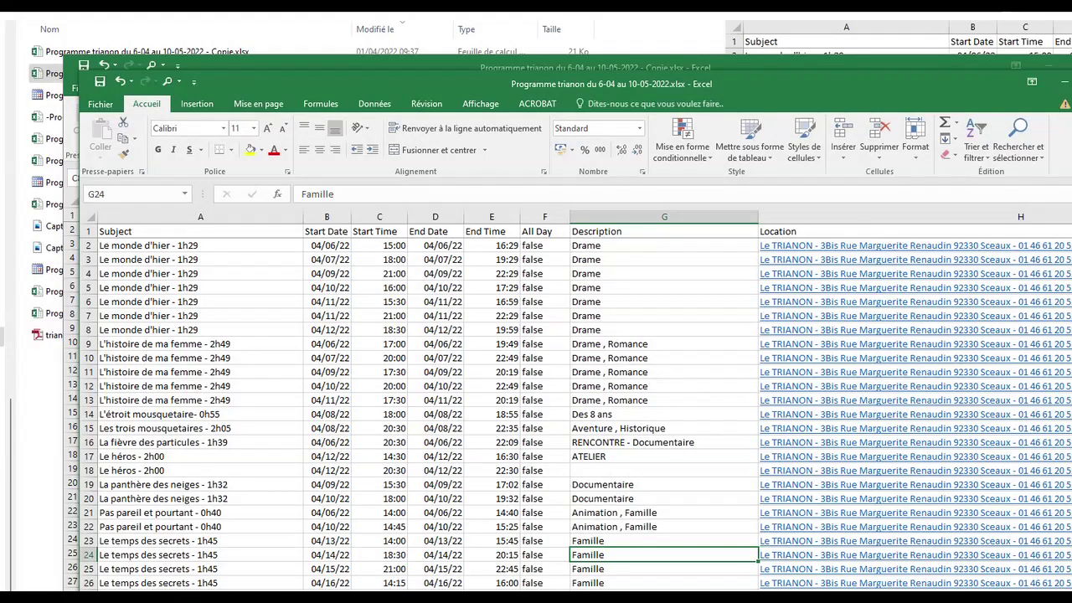
{"action": "scroll", "coordinate": [576, 415], "scroll_direction": "down", "scroll_amount": 7}
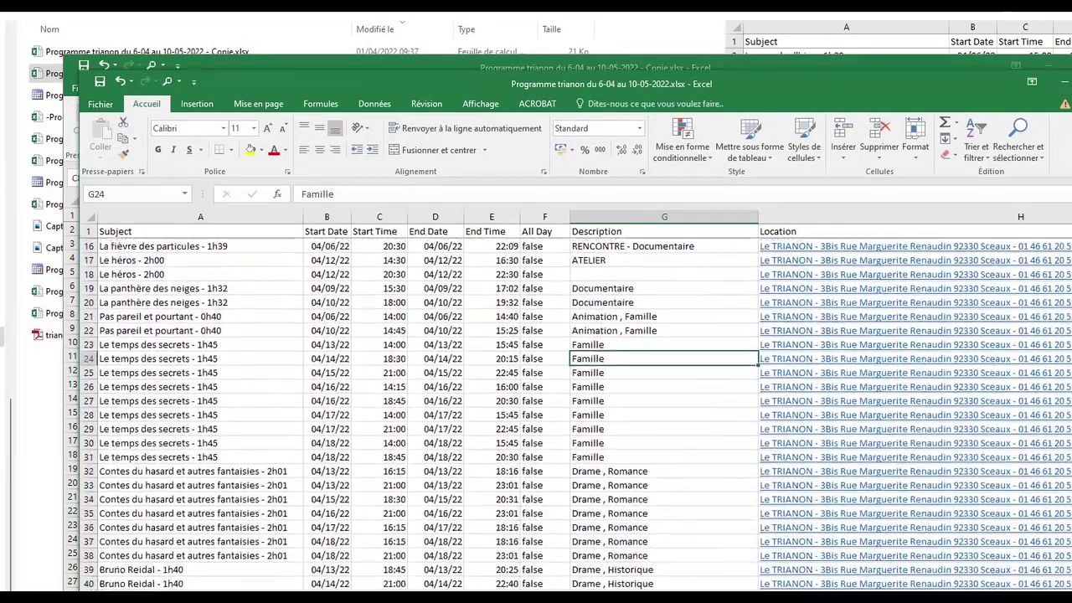
{"action": "scroll", "coordinate": [577, 415], "scroll_direction": "down", "scroll_amount": 10}
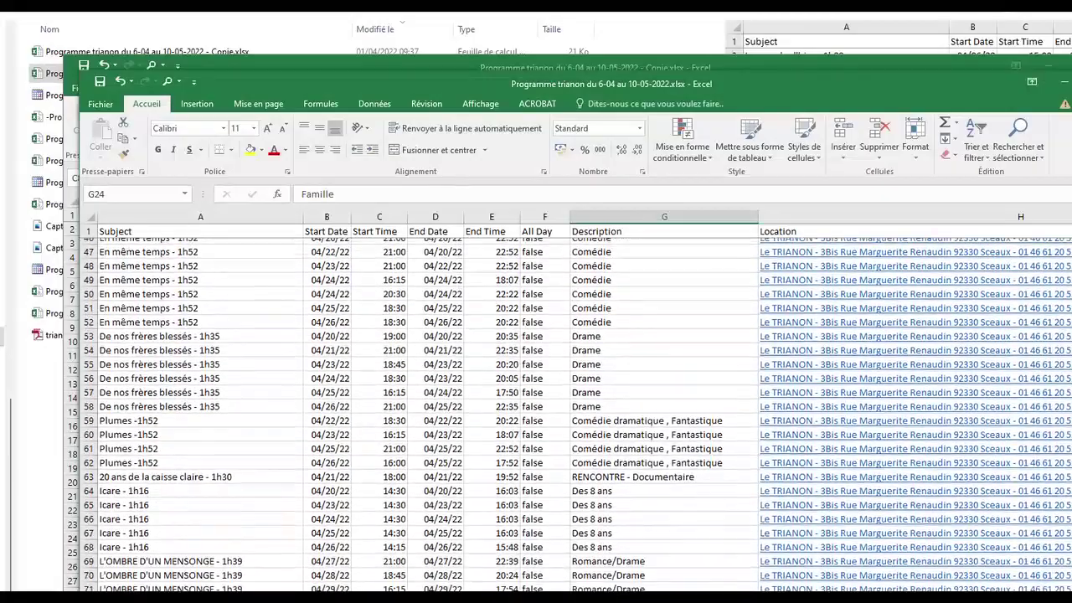
{"action": "scroll", "coordinate": [577, 415], "scroll_direction": "down", "scroll_amount": 11}
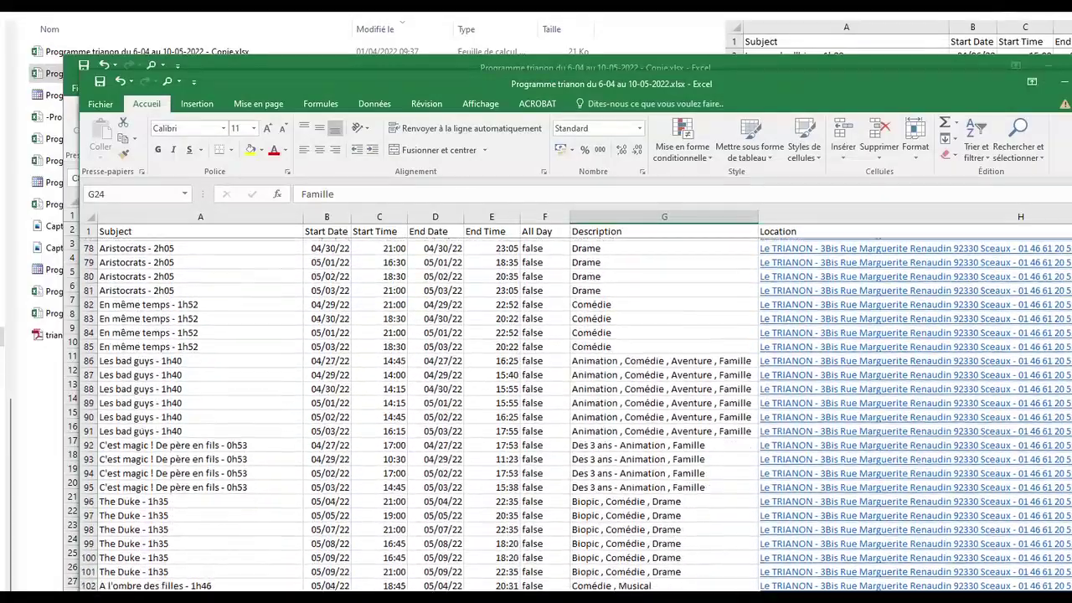
{"action": "scroll", "coordinate": [576, 415], "scroll_direction": "down", "scroll_amount": 3}
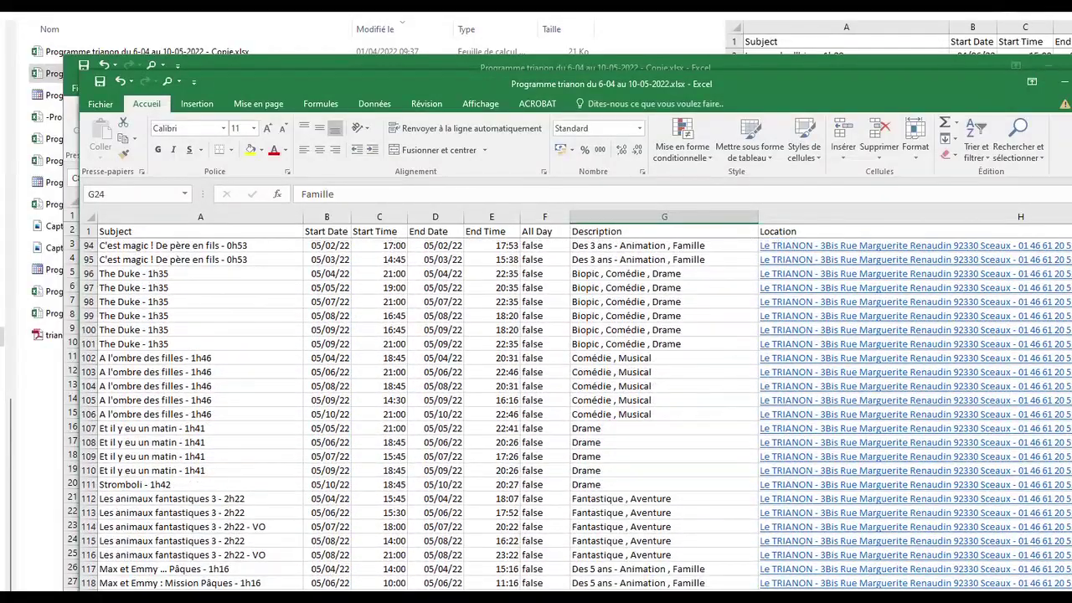
{"action": "scroll", "coordinate": [576, 415], "scroll_direction": "up", "scroll_amount": 20}
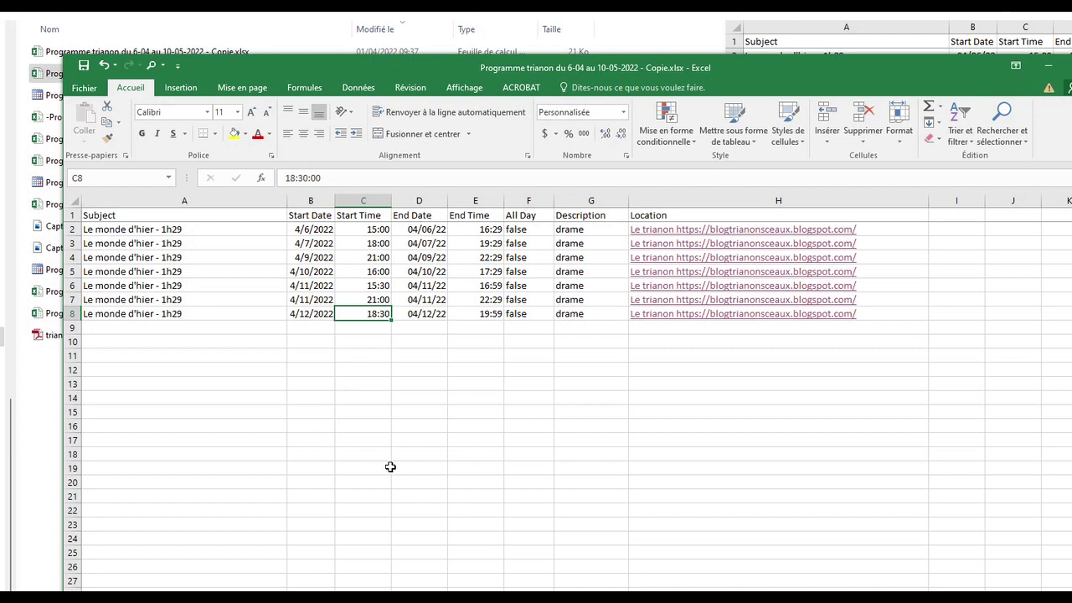
Save the copy's active sheet in the POUR LE TRIANON folder as CSV (séparateur : point-virgule), accepting the format's limitations.
{"action": "left_click", "coordinate": [86, 71]}
{"action": "left_click", "coordinate": [85, 88]}
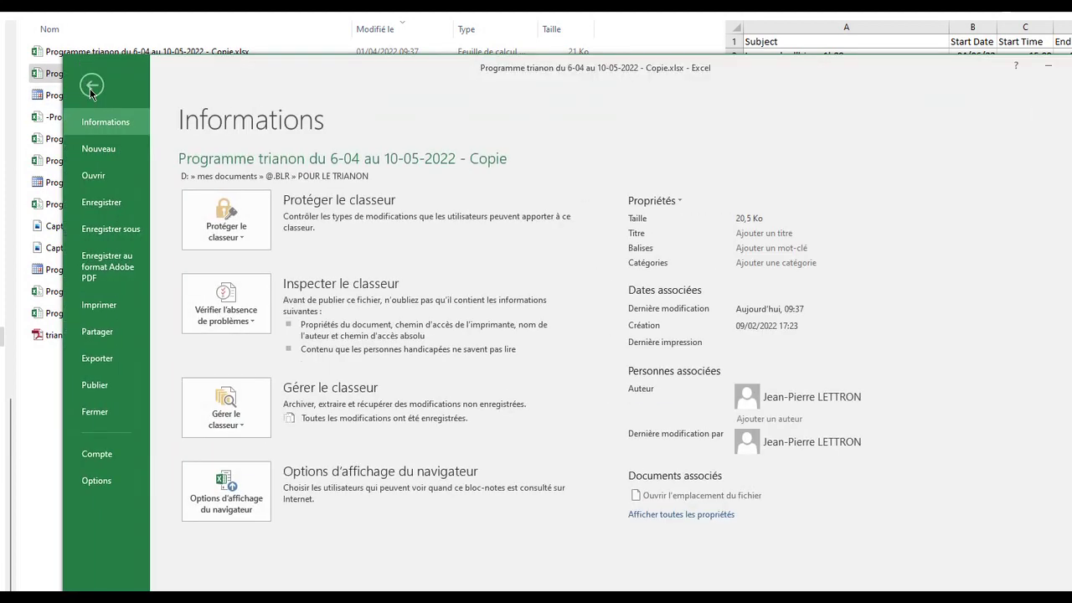
{"action": "left_click", "coordinate": [111, 233]}
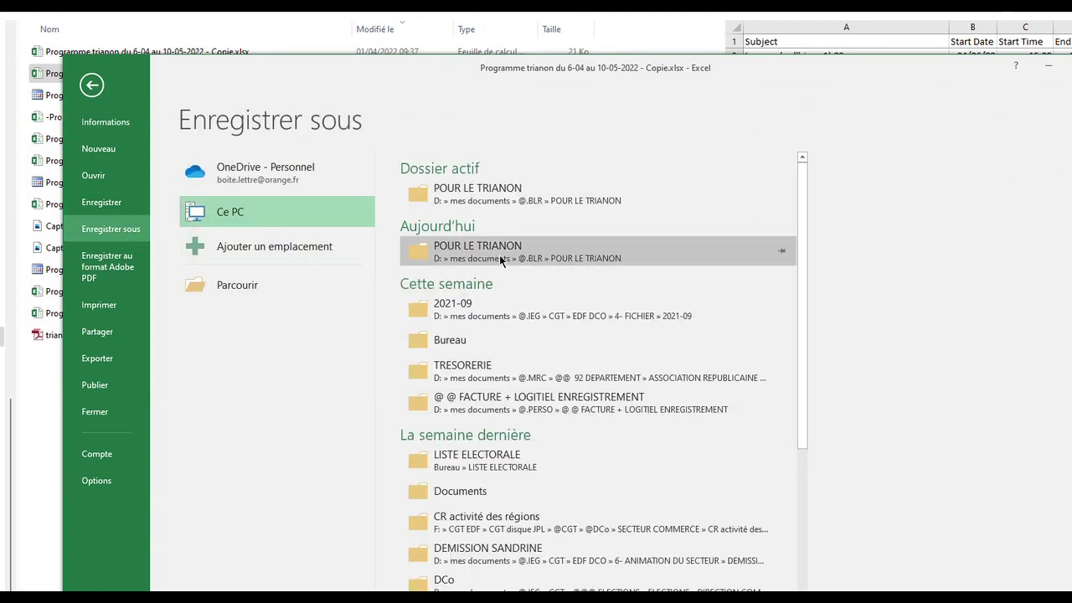
{"action": "left_click", "coordinate": [484, 192]}
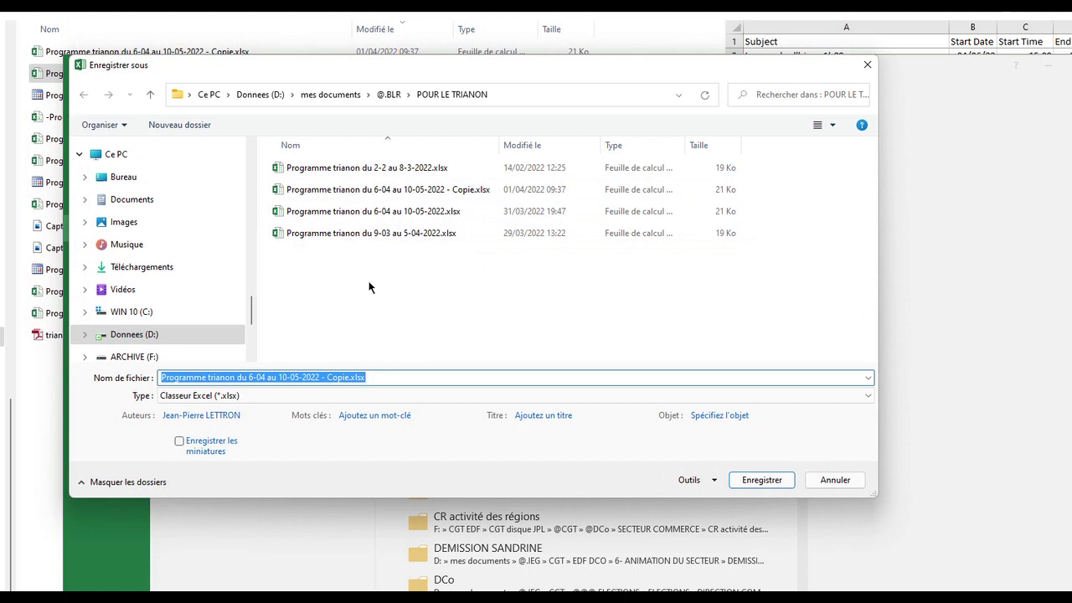
{"action": "left_click", "coordinate": [253, 395]}
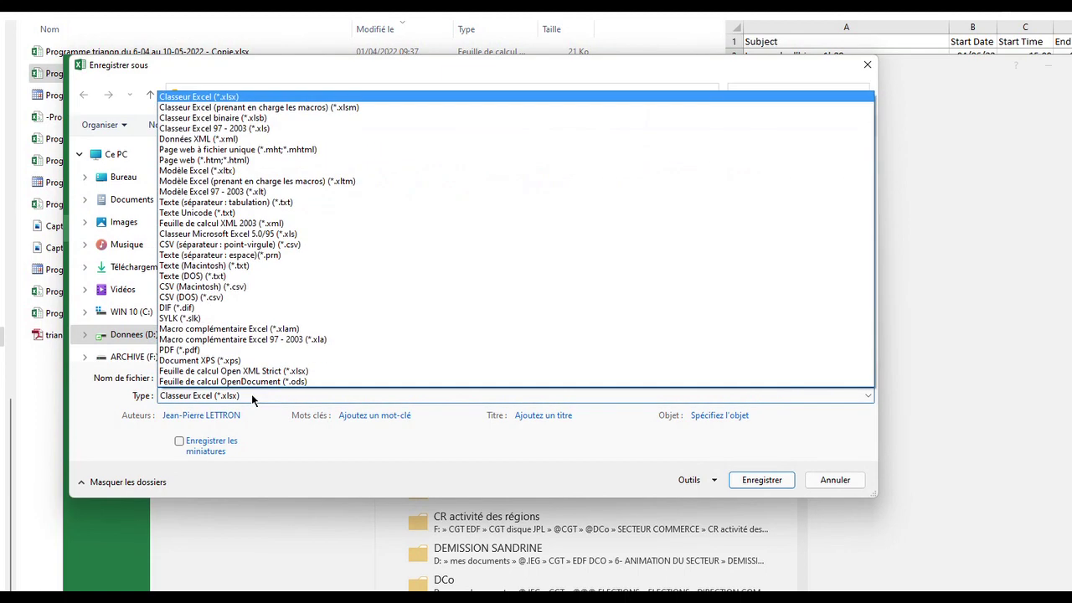
{"action": "left_click", "coordinate": [221, 244]}
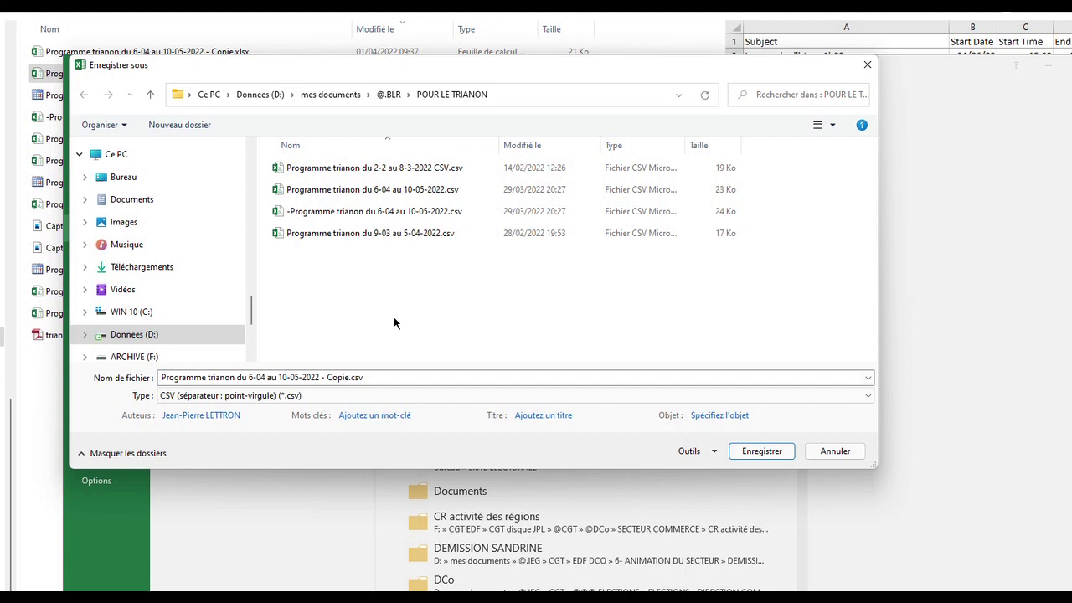
{"action": "left_click", "coordinate": [761, 453]}
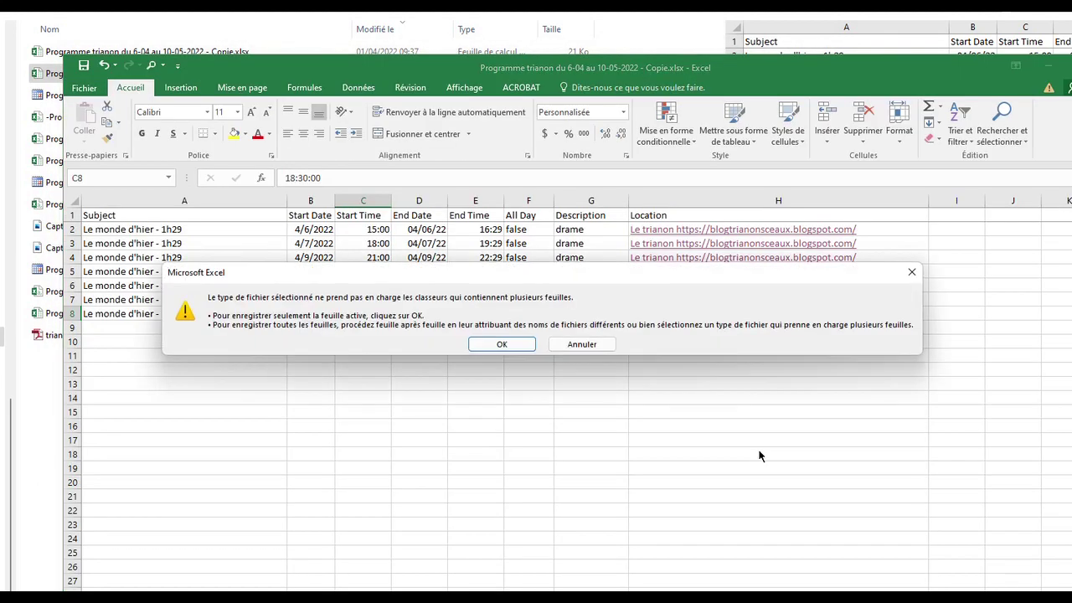
{"action": "left_click", "coordinate": [508, 348]}
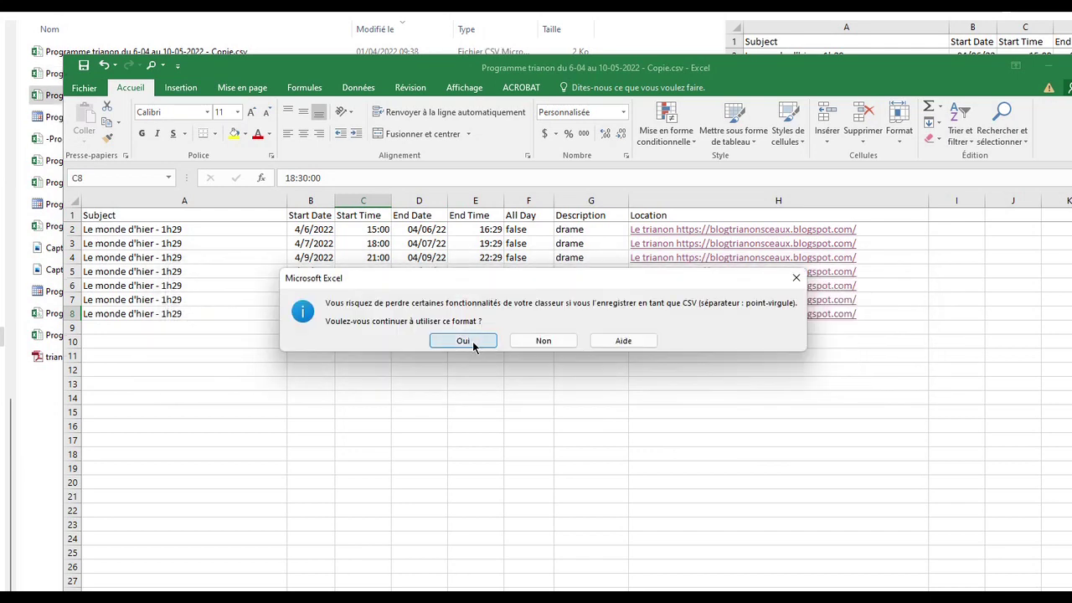
{"action": "left_click", "coordinate": [472, 343]}
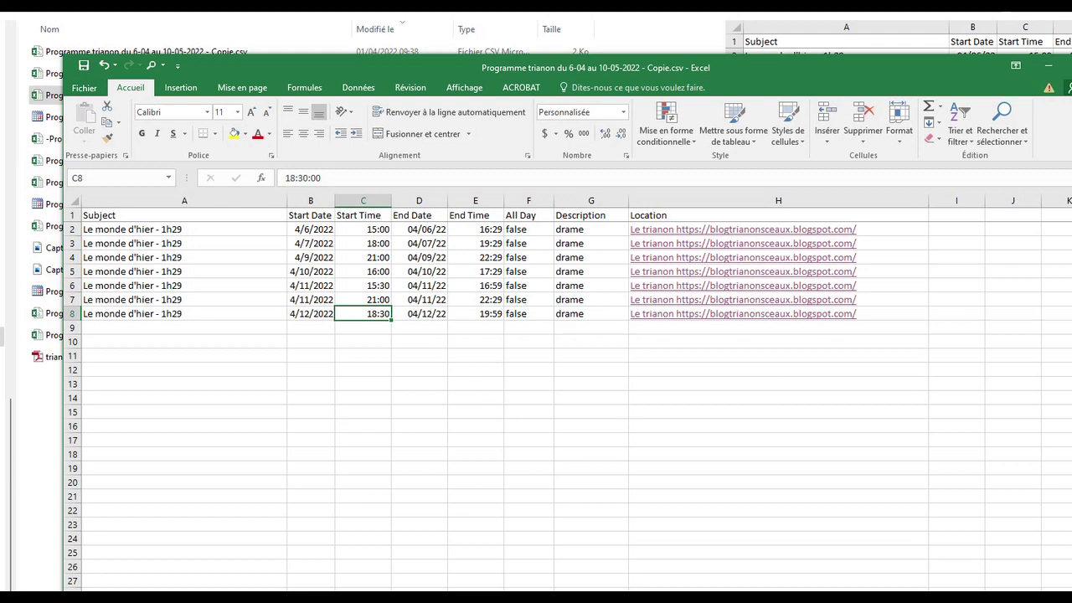
Close Programme trianon du 6-04 au 10-05-2022 - Copie.csv, saving its changes and keeping the CSV format.
{"action": "key", "text": "alt+F4"}
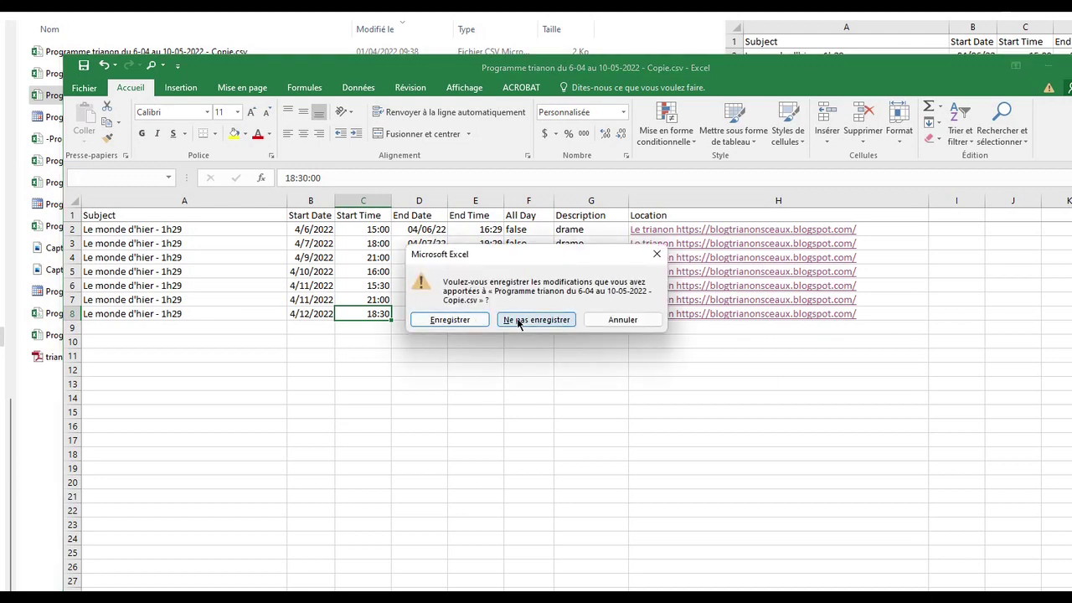
{"action": "left_click", "coordinate": [479, 324]}
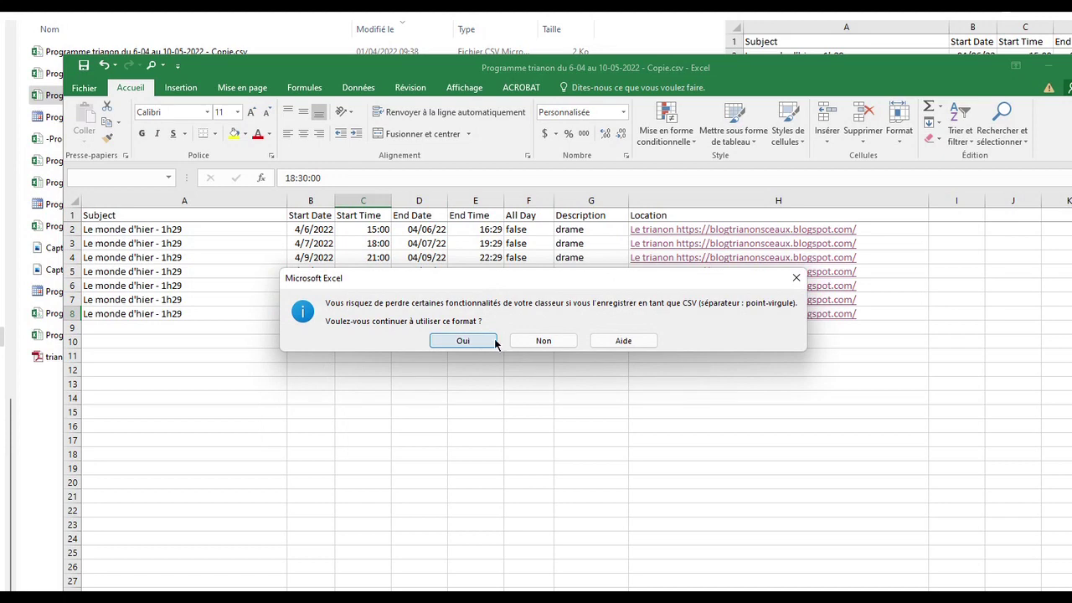
{"action": "left_click", "coordinate": [492, 341]}
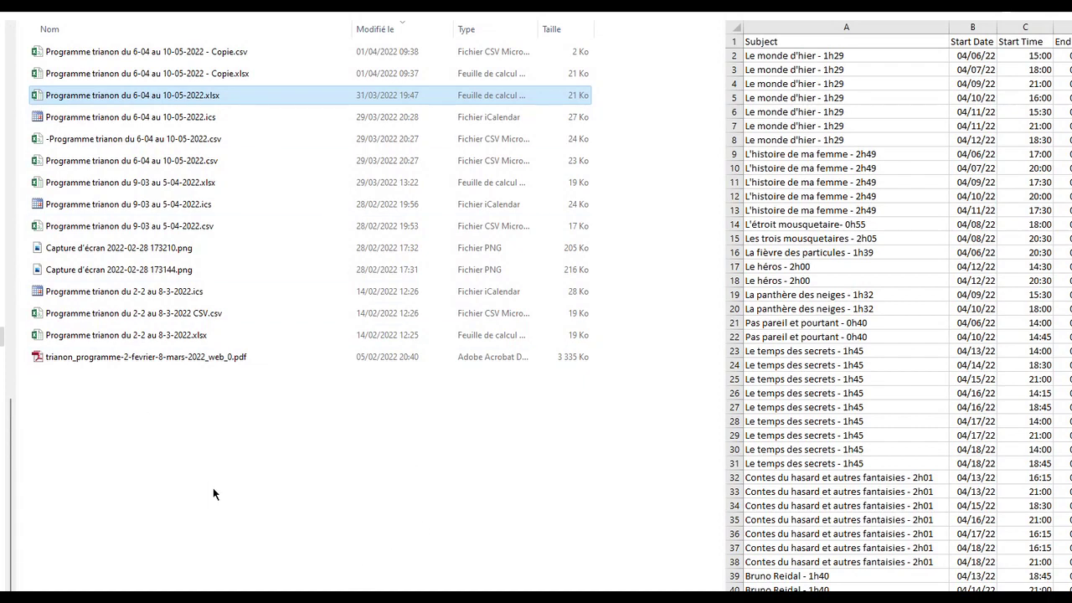
Preview Programme trianon du 6-04 au 10-05-2022 - Copie.xlsx and compare it with the CSV copy's semicolon-separated contents.
{"action": "left_click", "coordinate": [210, 75]}
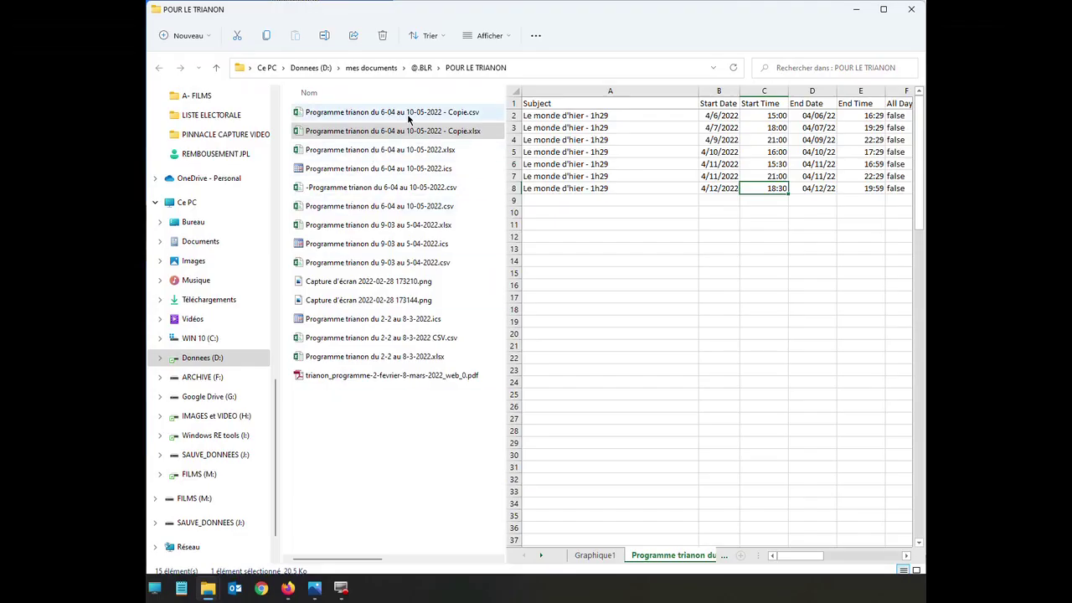
{"action": "left_click", "coordinate": [408, 114]}
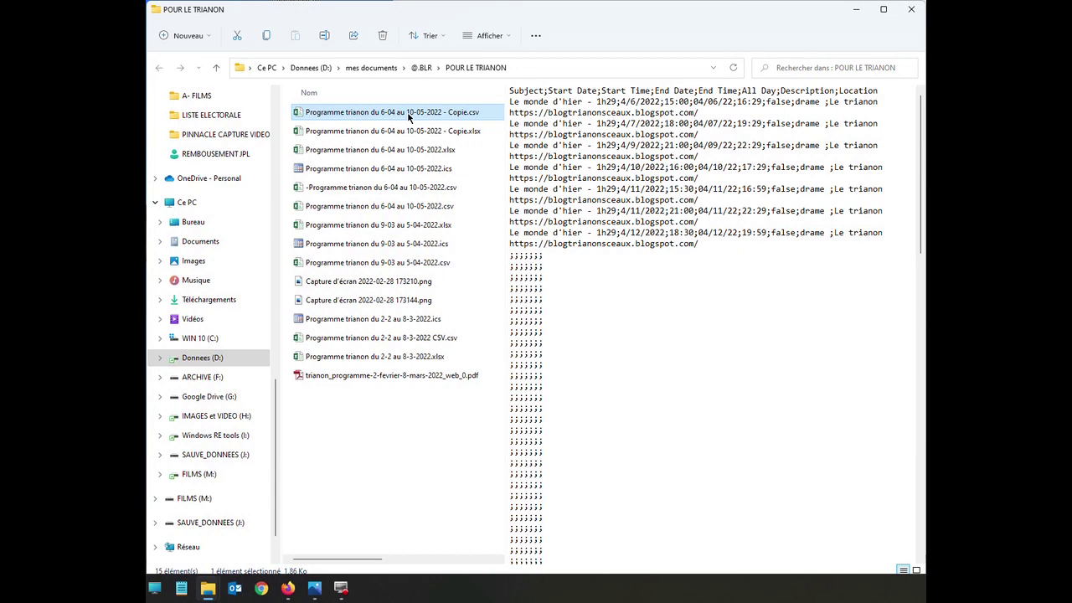
{"action": "scroll", "coordinate": [598, 328], "scroll_direction": "down", "scroll_amount": 10}
{"action": "scroll", "coordinate": [602, 346], "scroll_direction": "down", "scroll_amount": 3}
{"action": "scroll", "coordinate": [602, 350], "scroll_direction": "up", "scroll_amount": 12}
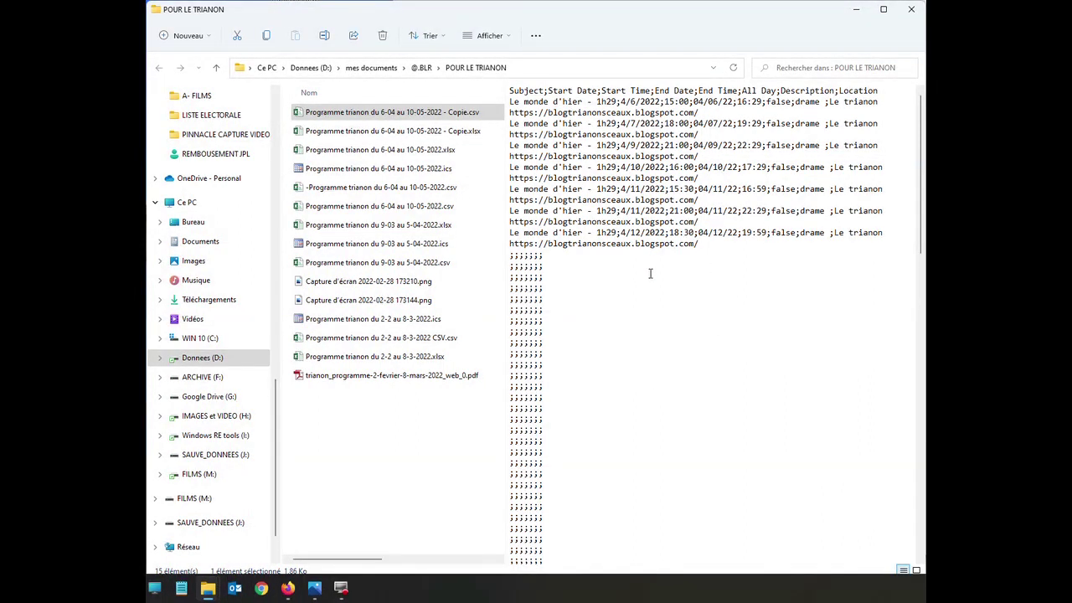
{"action": "left_click", "coordinate": [408, 134]}
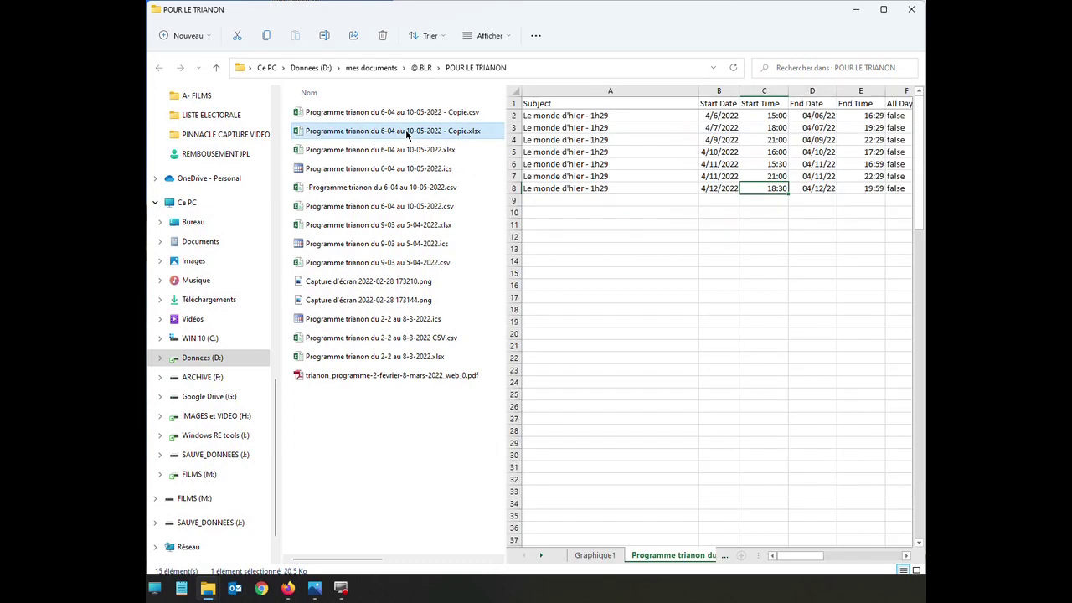
{"action": "left_click", "coordinate": [416, 117]}
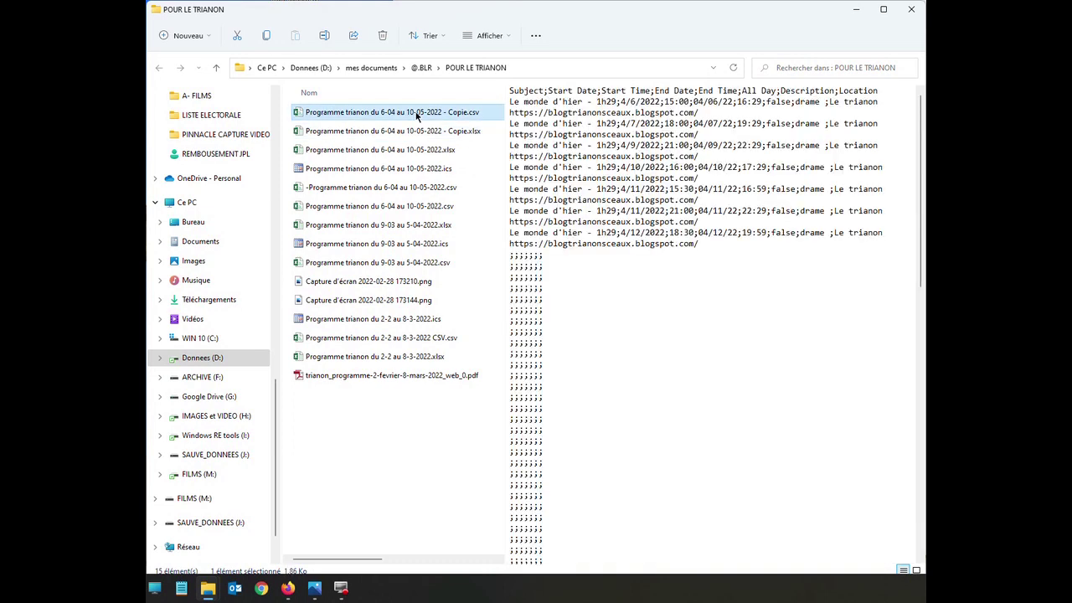
Open Programme trianon du 6-04 au 10-05-2022 - Copie.csv in Bloc-notes and delete the semicolon-only lines below the last screening.
{"action": "right_click", "coordinate": [325, 117]}
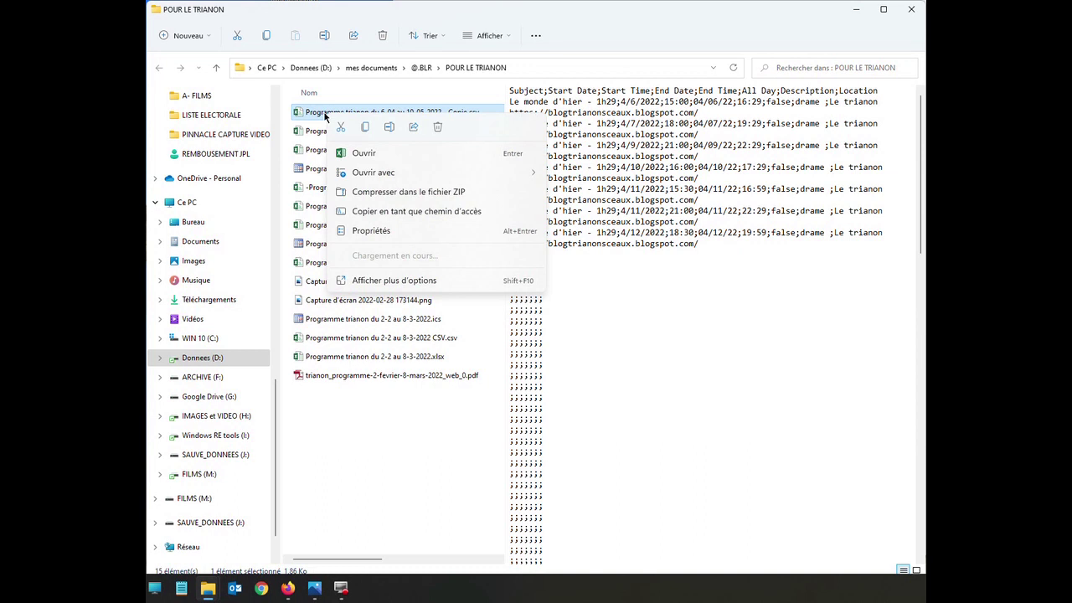
{"action": "mouse_move", "coordinate": [398, 175]}
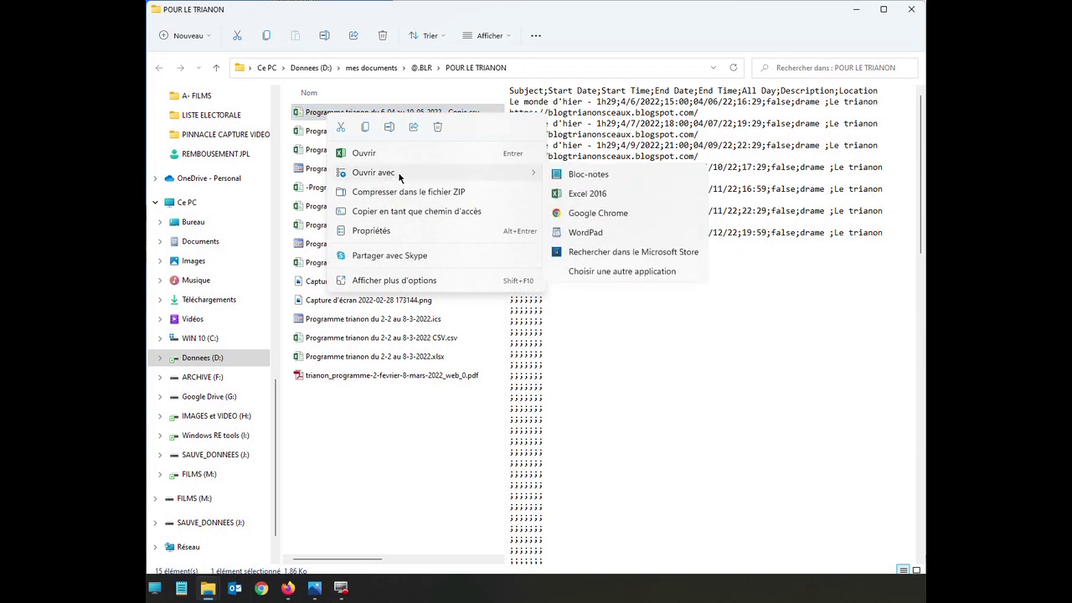
{"action": "left_click", "coordinate": [588, 175]}
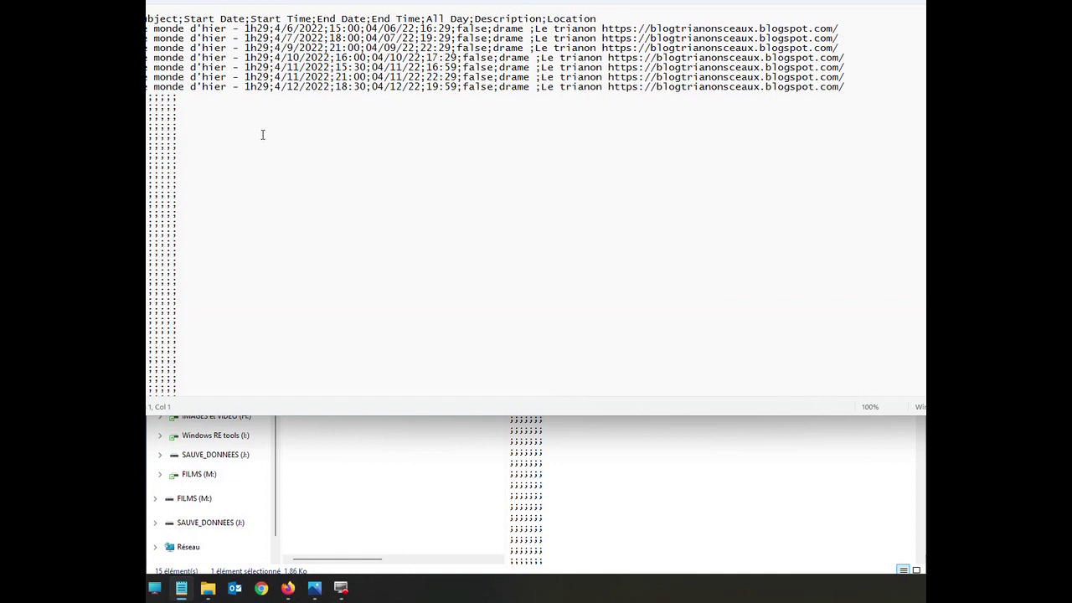
{"action": "left_click_drag", "start_coordinate": [149, 98], "coordinate": [186, 450]}
{"action": "key", "text": "Delete"}
{"action": "left_click", "coordinate": [867, 83]}
Replace every semicolon in the CSV text with a comma and a space, and save the file.
{"action": "left_click", "coordinate": [200, 1]}
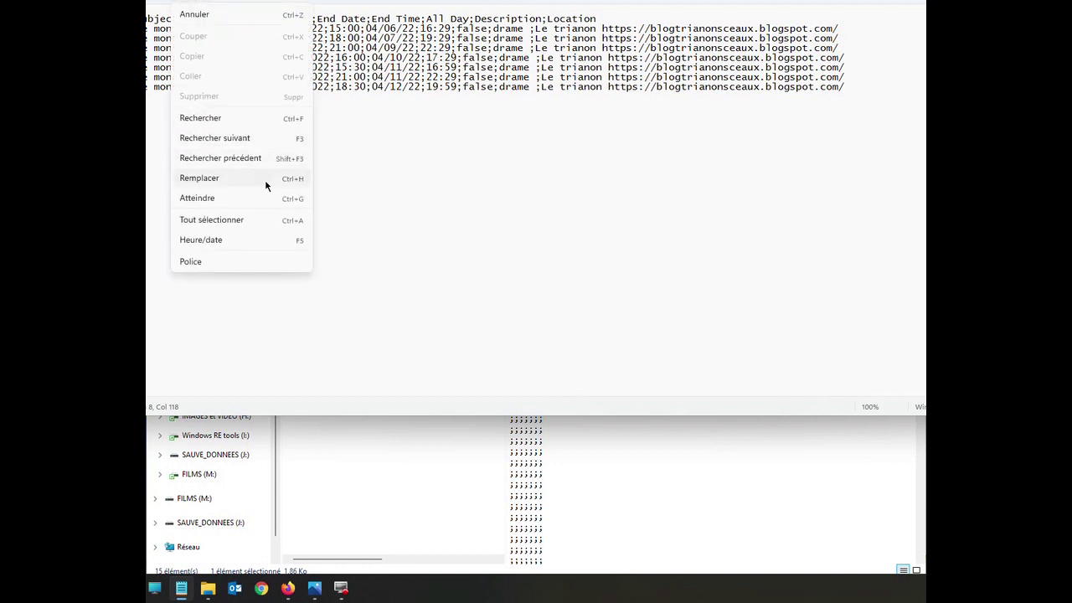
{"action": "left_click", "coordinate": [199, 178]}
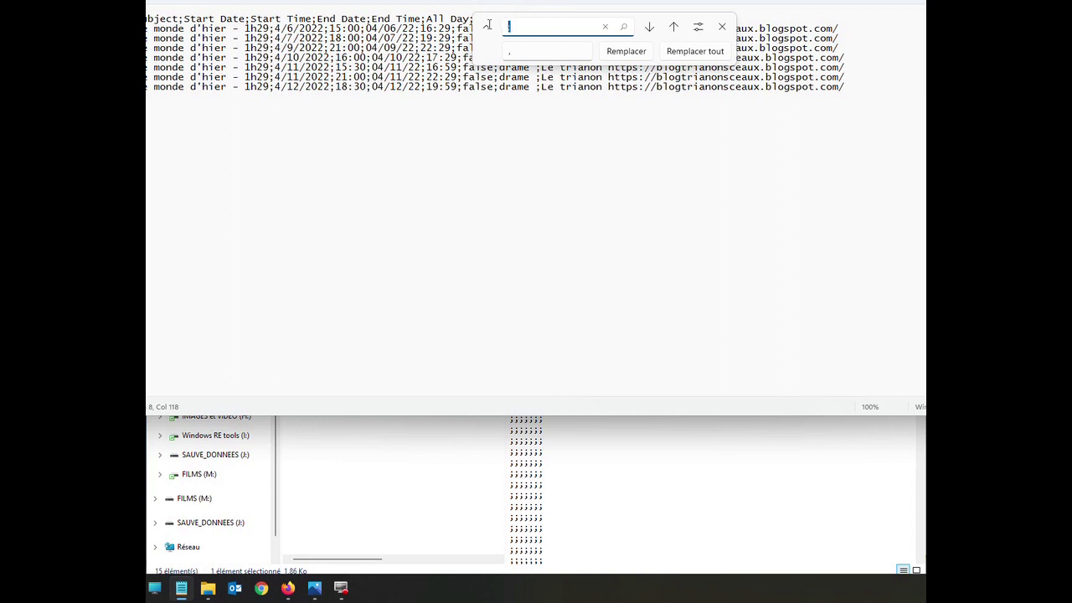
{"action": "key", "text": "Tab"}
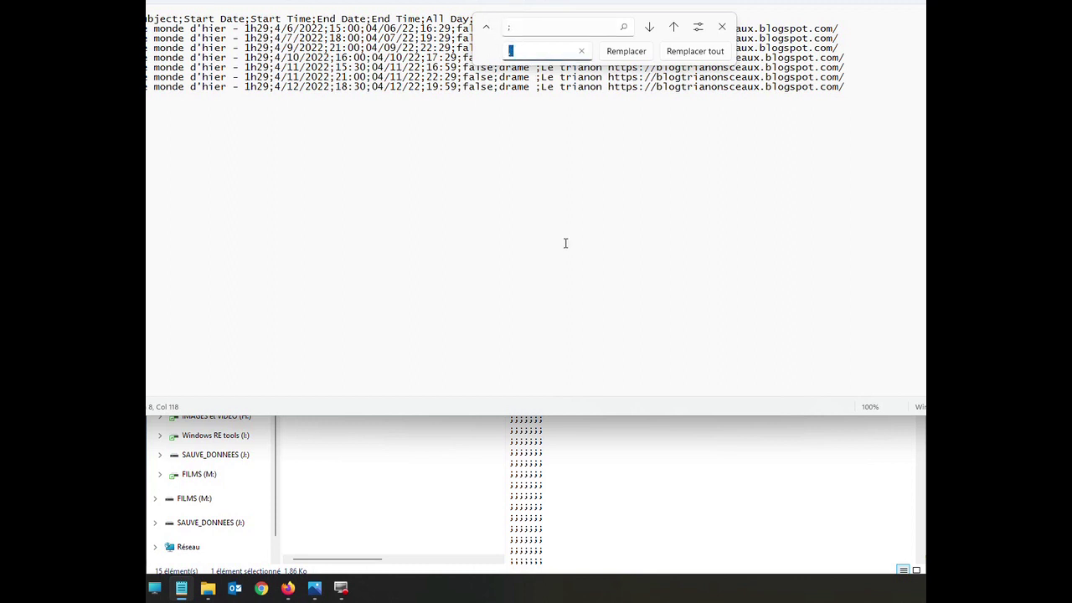
{"action": "left_click", "coordinate": [696, 50]}
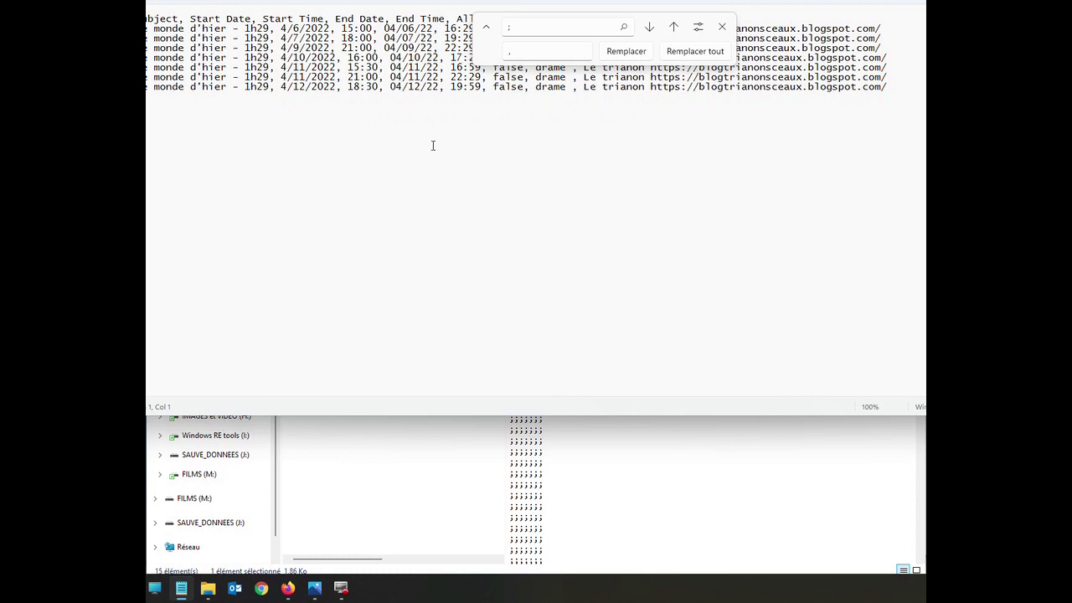
{"action": "double_click", "coordinate": [501, 48]}
{"action": "left_click", "coordinate": [722, 28]}
{"action": "left_click", "coordinate": [154, 3]}
{"action": "left_click", "coordinate": [164, 75]}
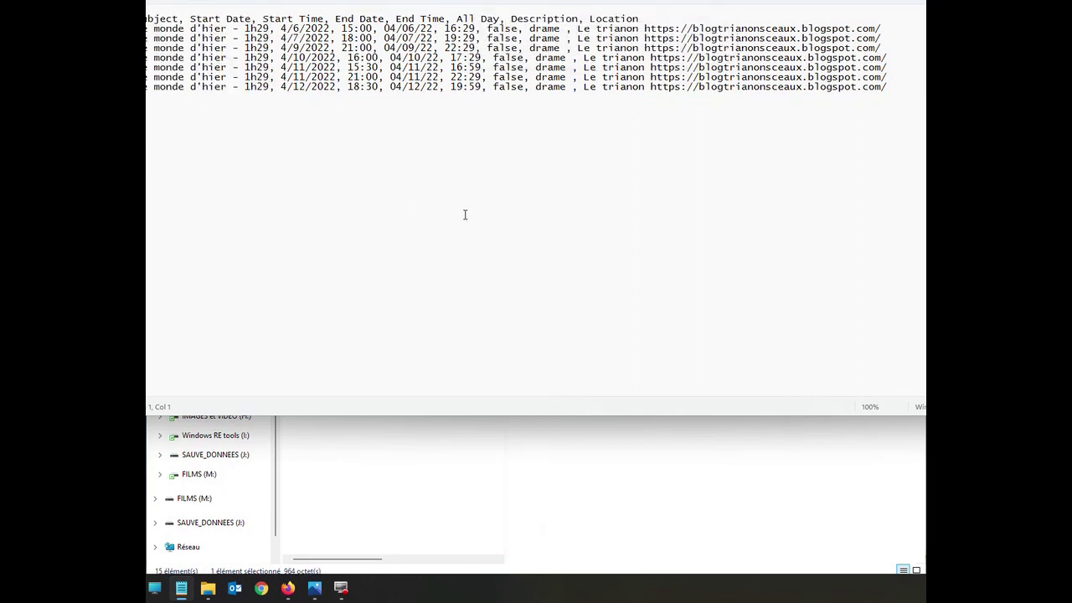
Switch to Chrome, bring up the CSV to iCal calendar converter page and highlight its web address.
{"action": "key", "text": "alt+Tab"}
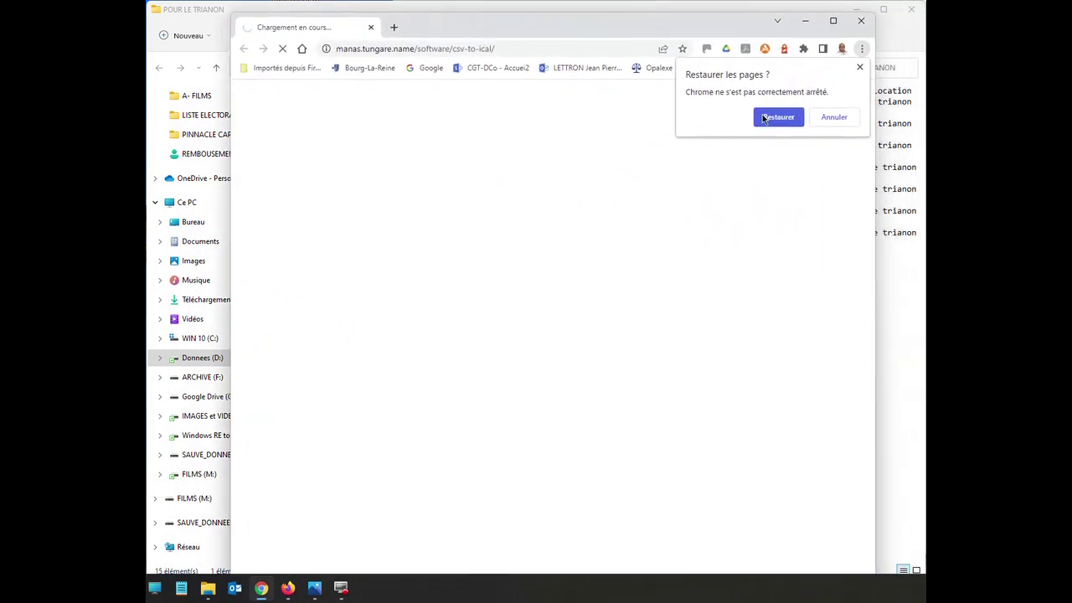
{"action": "left_click", "coordinate": [834, 118]}
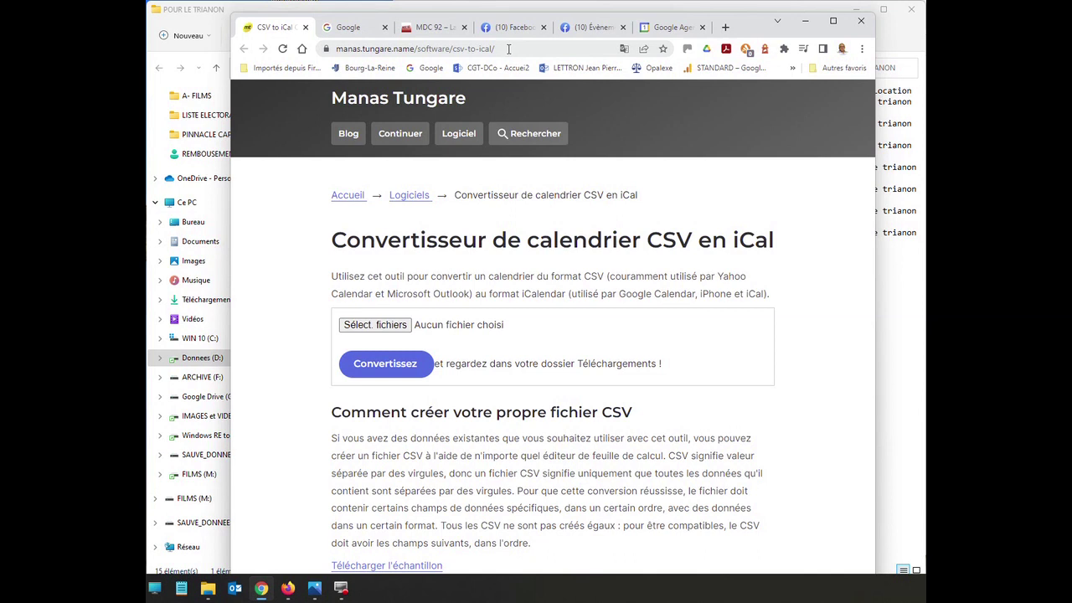
{"action": "left_click_drag", "start_coordinate": [509, 49], "coordinate": [335, 46]}
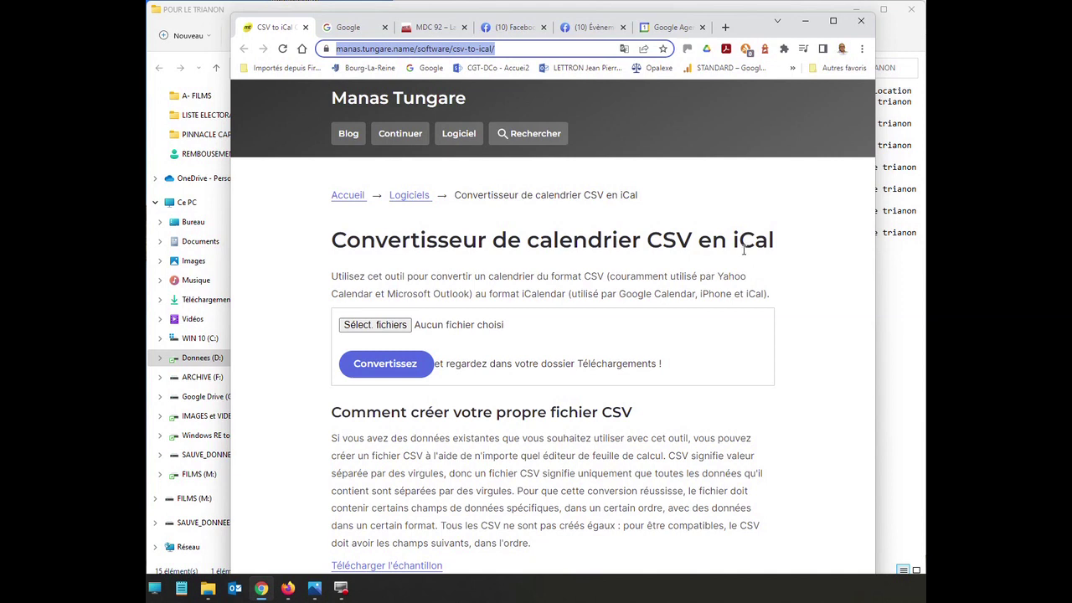
Load Programme trianon du 6-04 au 10-05-2022 - Copie.csv from the POUR LE TRIANON folder into the converter and convert it to iCalendar.
{"action": "left_click", "coordinate": [390, 328]}
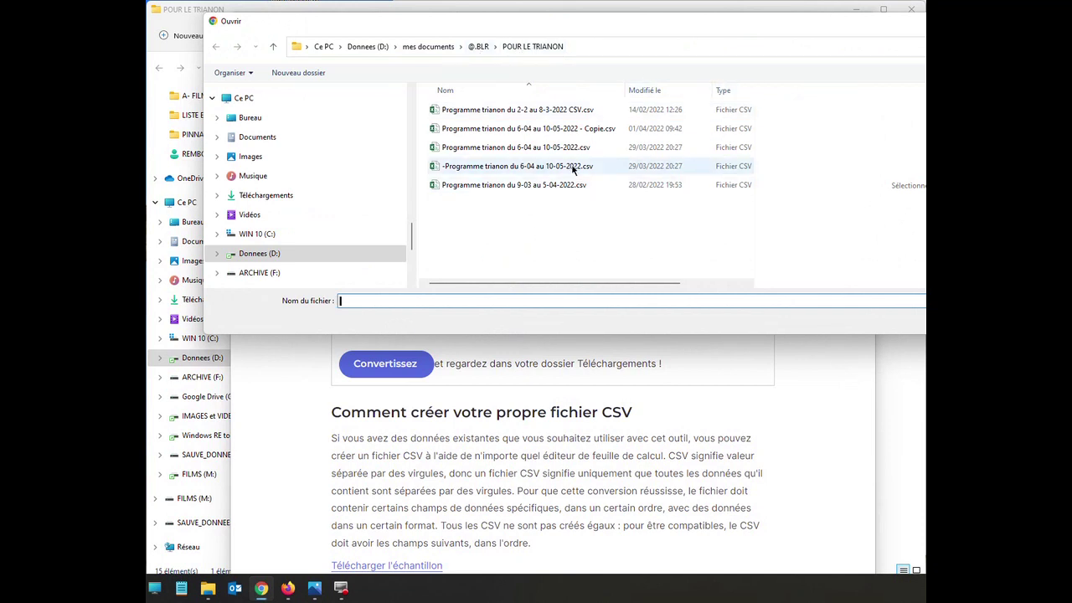
{"action": "left_click", "coordinate": [560, 130]}
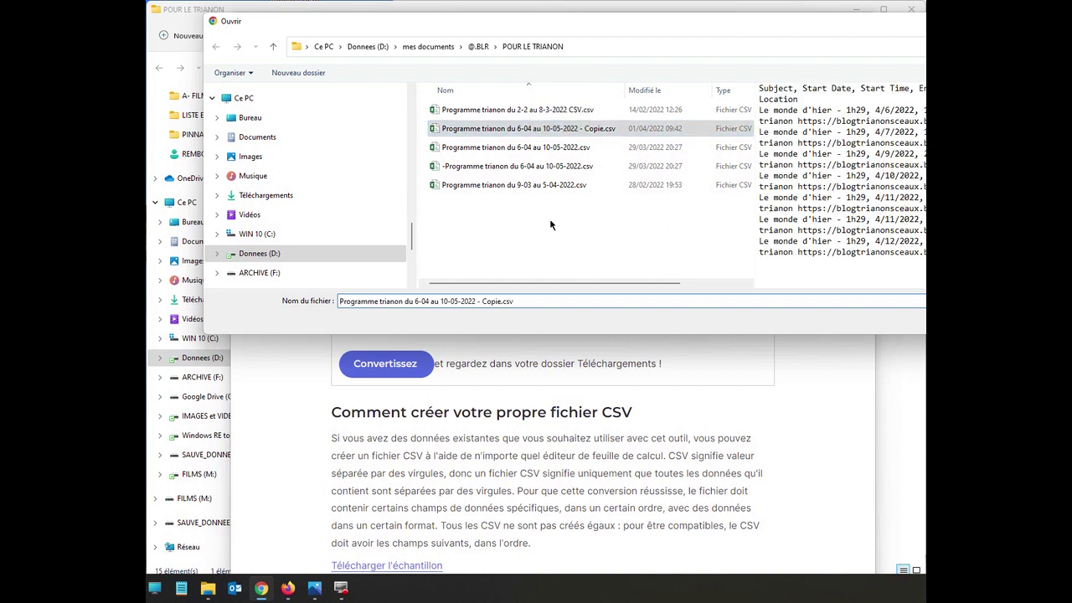
{"action": "key", "text": "Return"}
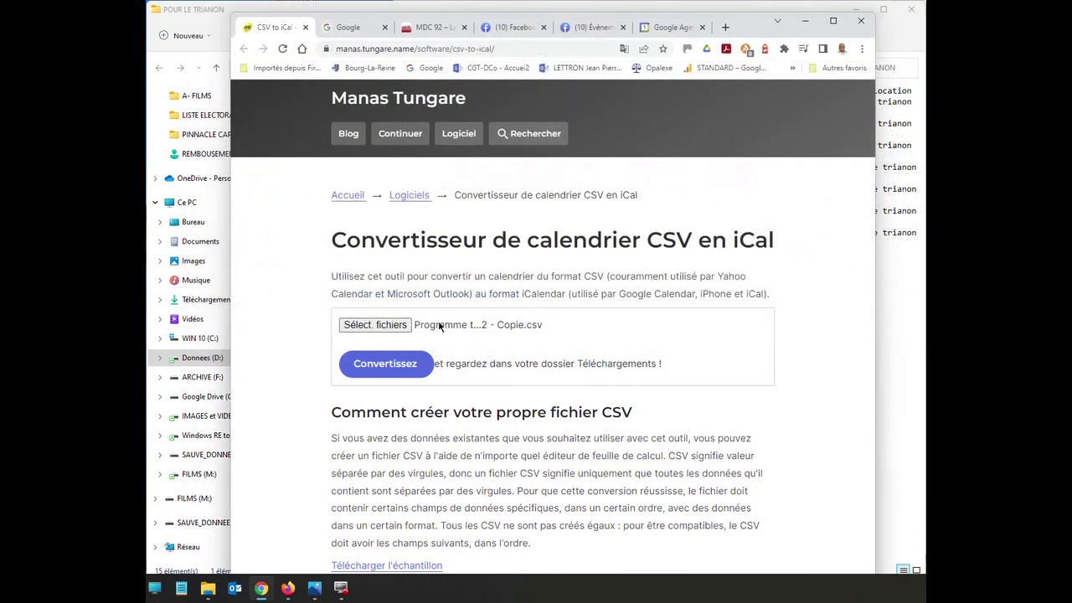
{"action": "left_click", "coordinate": [382, 367]}
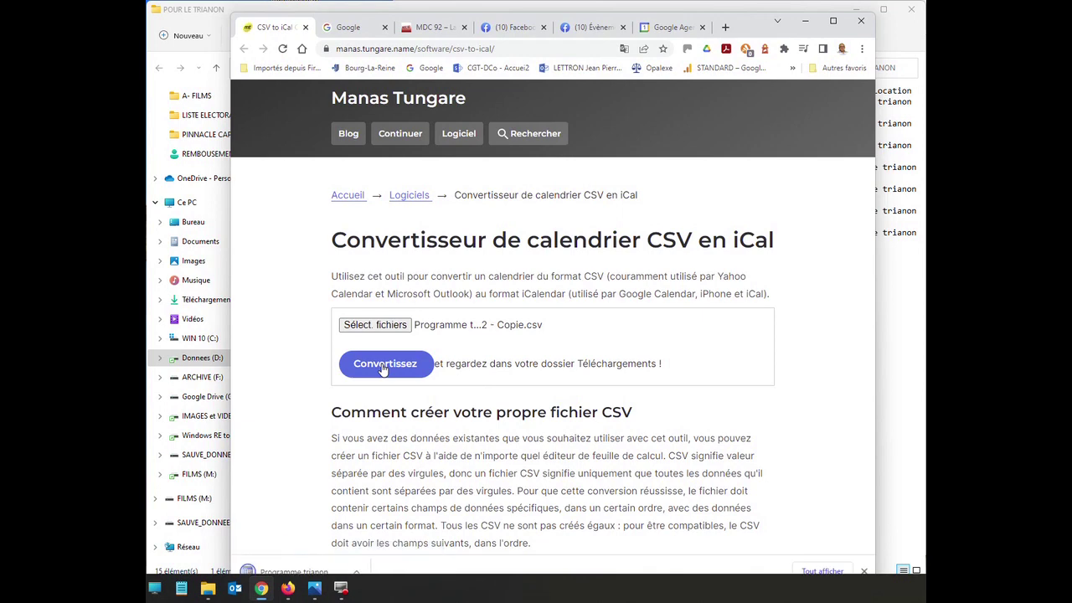
{"action": "scroll", "coordinate": [382, 366], "scroll_direction": "down", "scroll_amount": 3}
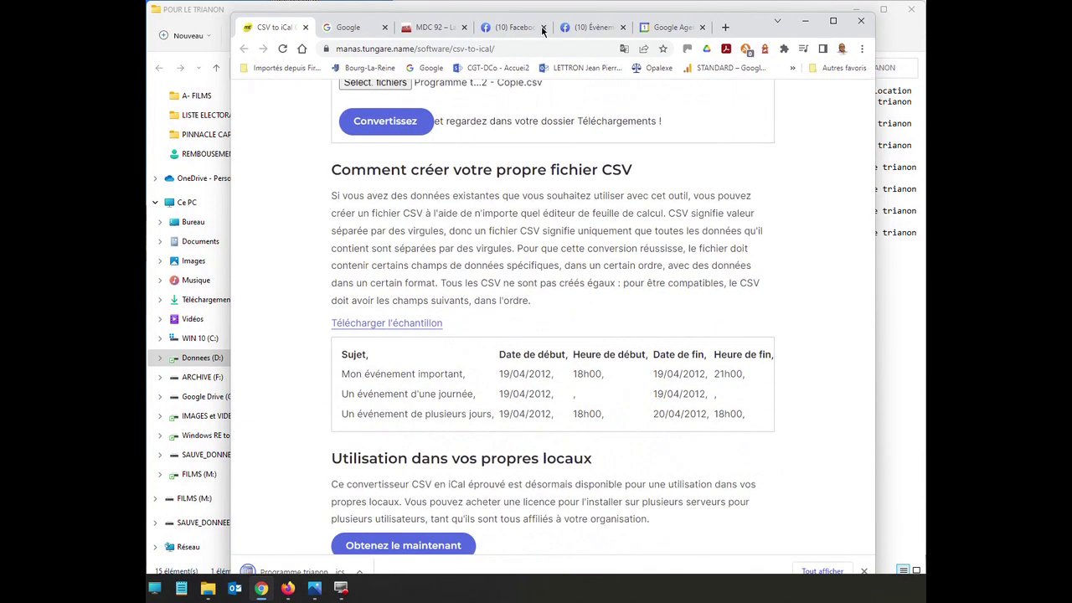
{"action": "left_click", "coordinate": [542, 20]}
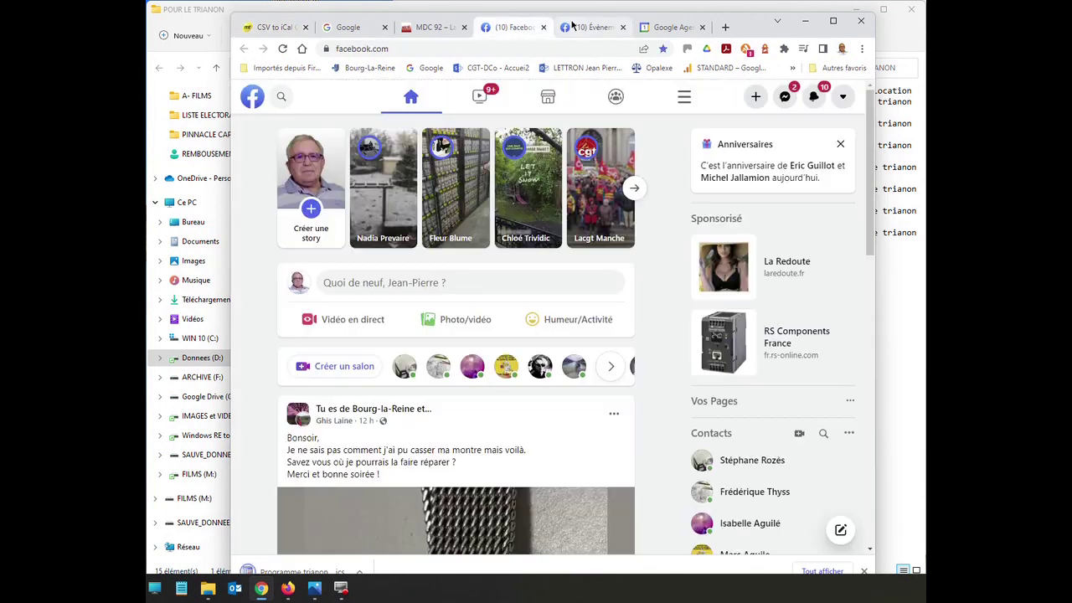
{"action": "left_click", "coordinate": [573, 20]}
{"action": "left_click", "coordinate": [277, 27]}
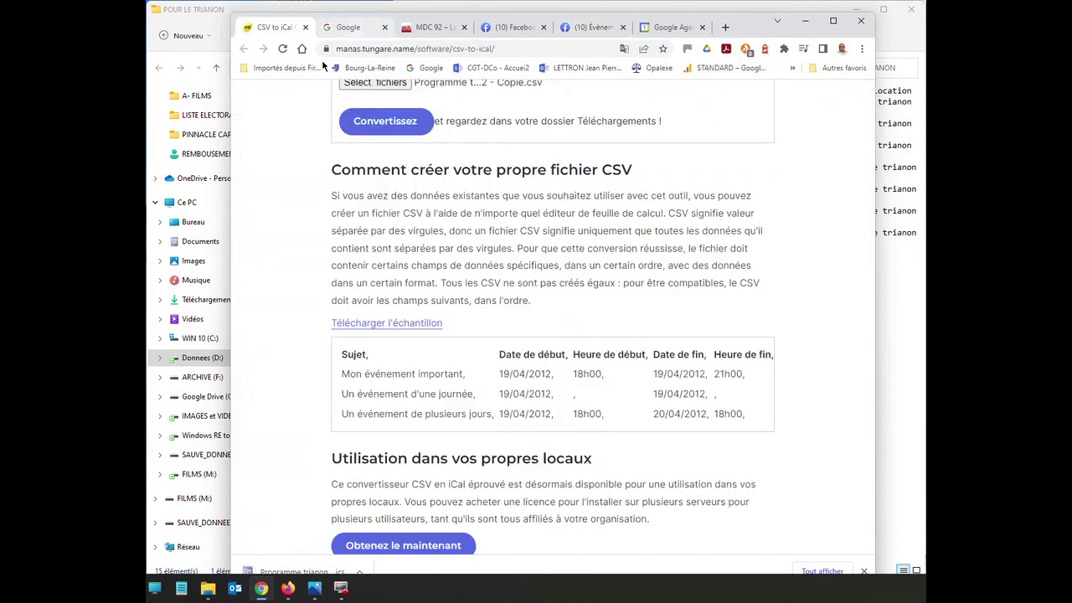
Close the Chrome converter window and clear the POUR LE TRIANON and PINNACLE CAPTURE VIDEO folder windows from the screen.
{"action": "left_click_drag", "start_coordinate": [771, 33], "coordinate": [776, 0]}
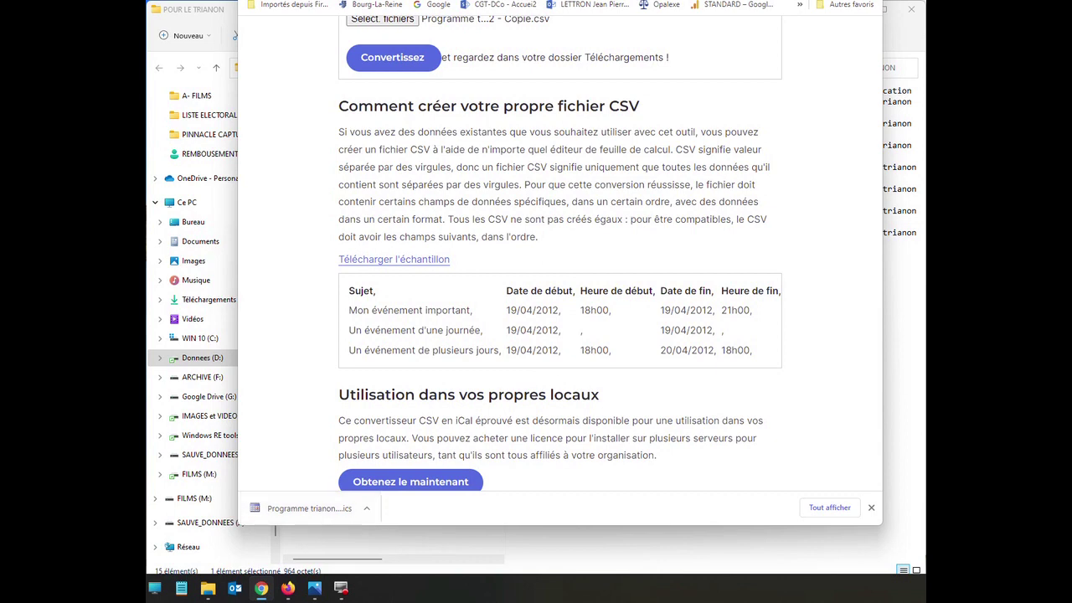
{"action": "left_click", "coordinate": [863, 1]}
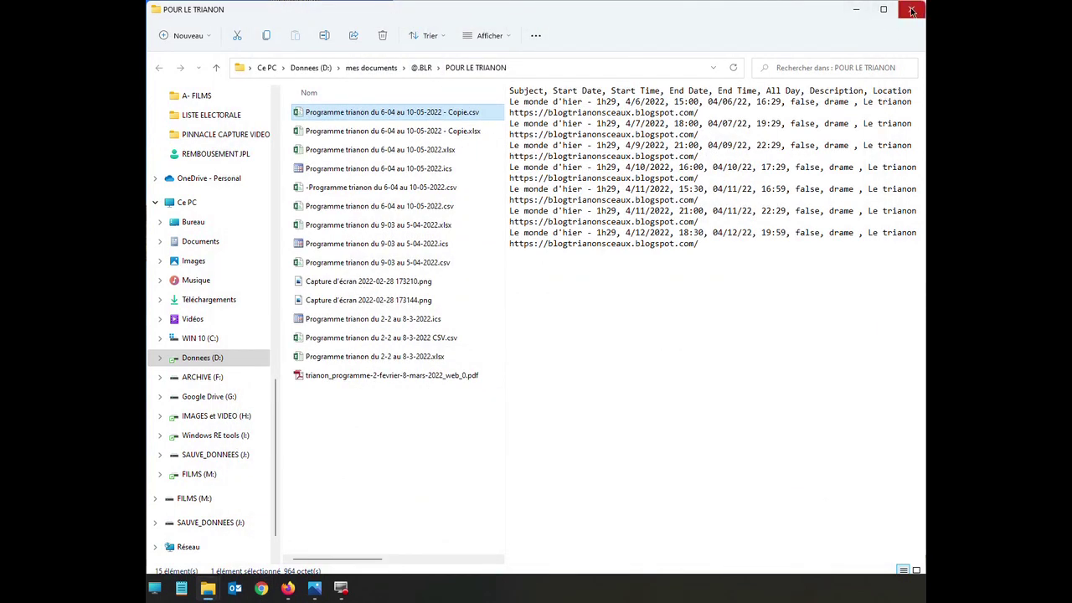
{"action": "left_click", "coordinate": [863, 12]}
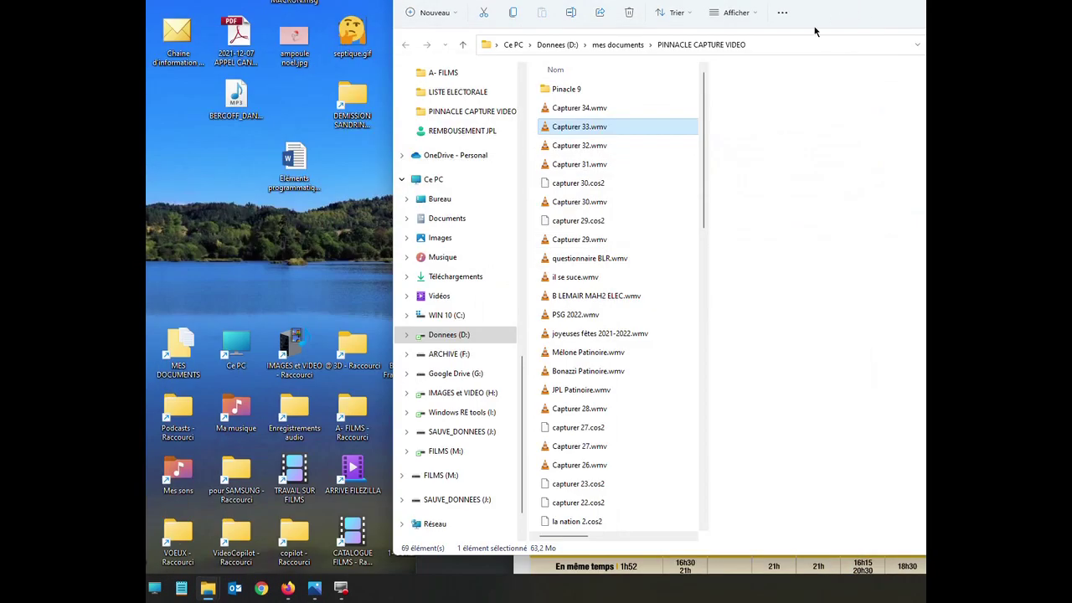
{"action": "key", "text": "super+Down"}
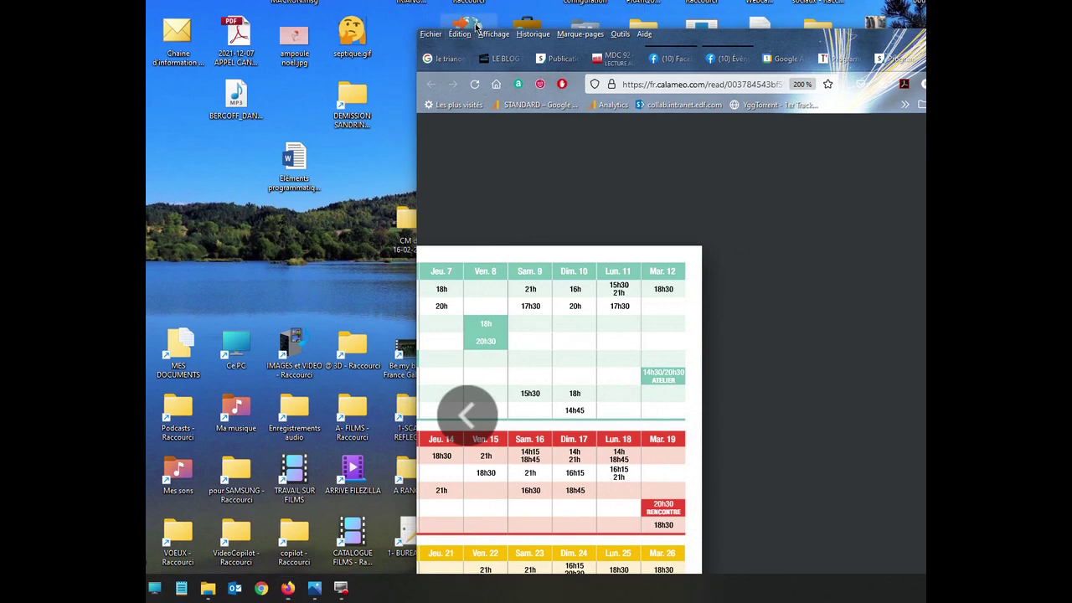
Open Téléchargements through the X-TELECHARGEMENT - NORMAL shortcut, select the converted Programme trianon calendar file and widen the file list.
{"action": "key", "text": "alt+Tab"}
{"action": "left_click", "coordinate": [373, 116]}
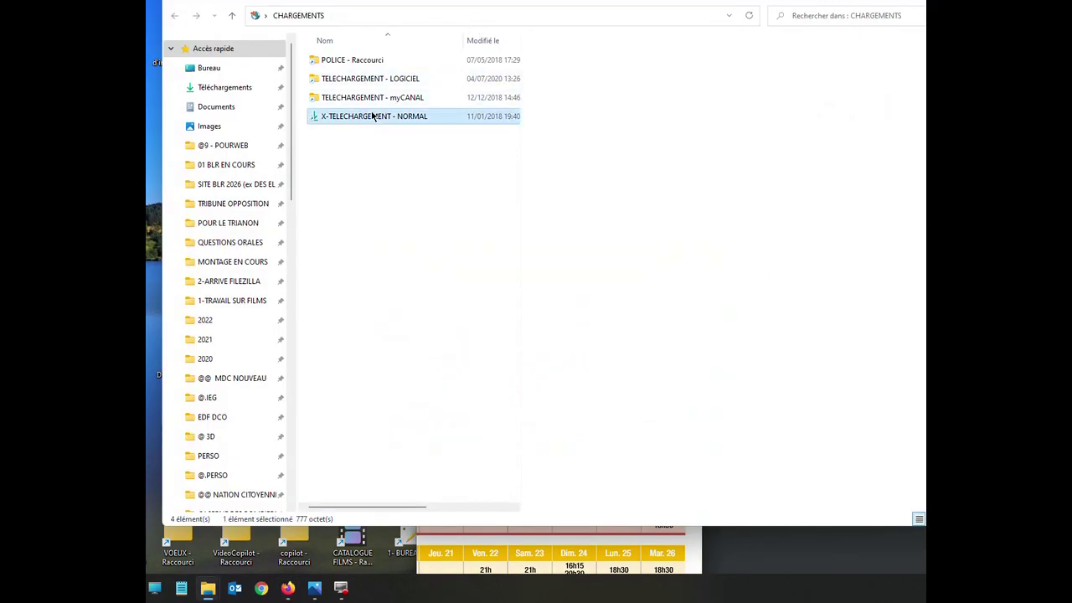
{"action": "double_click", "coordinate": [373, 116]}
{"action": "left_click", "coordinate": [406, 79]}
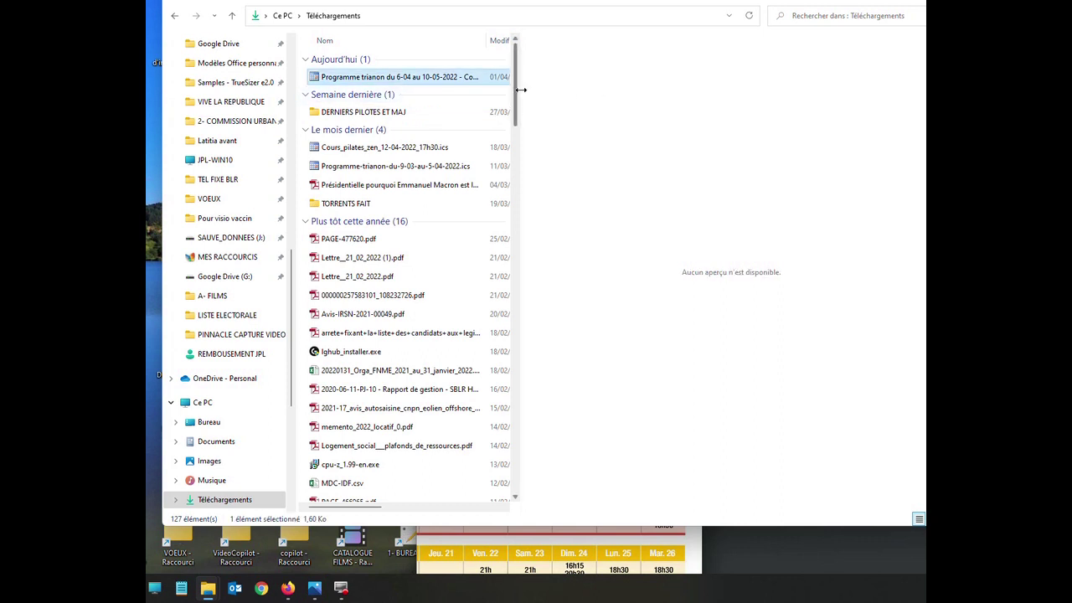
{"action": "left_click_drag", "start_coordinate": [520, 92], "coordinate": [608, 100]}
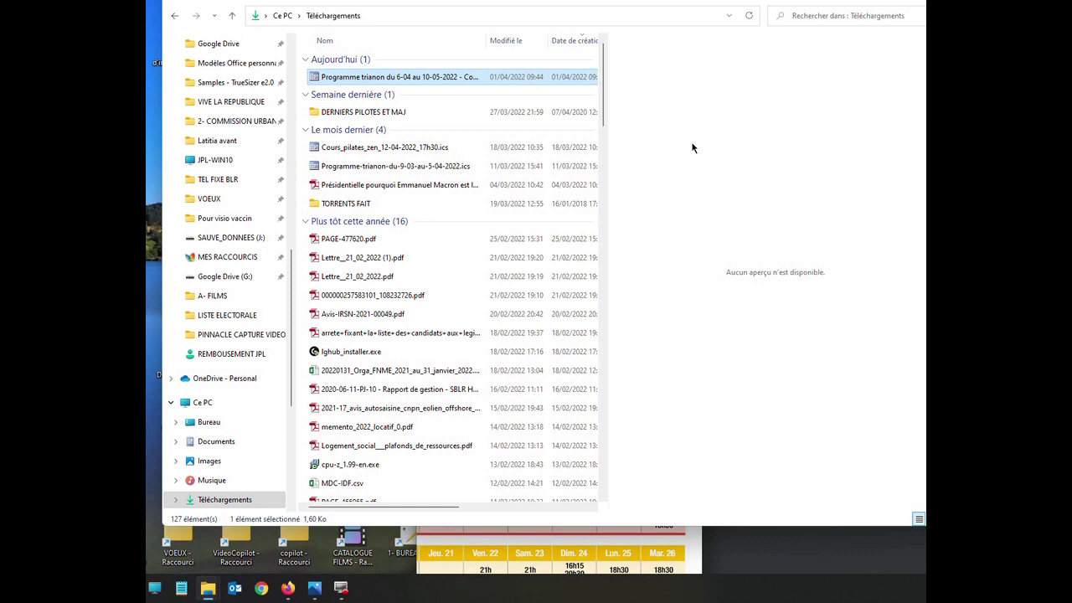
Switch to Firefox, move its window fully into view and bring up Google Agenda.
{"action": "left_click", "coordinate": [287, 588]}
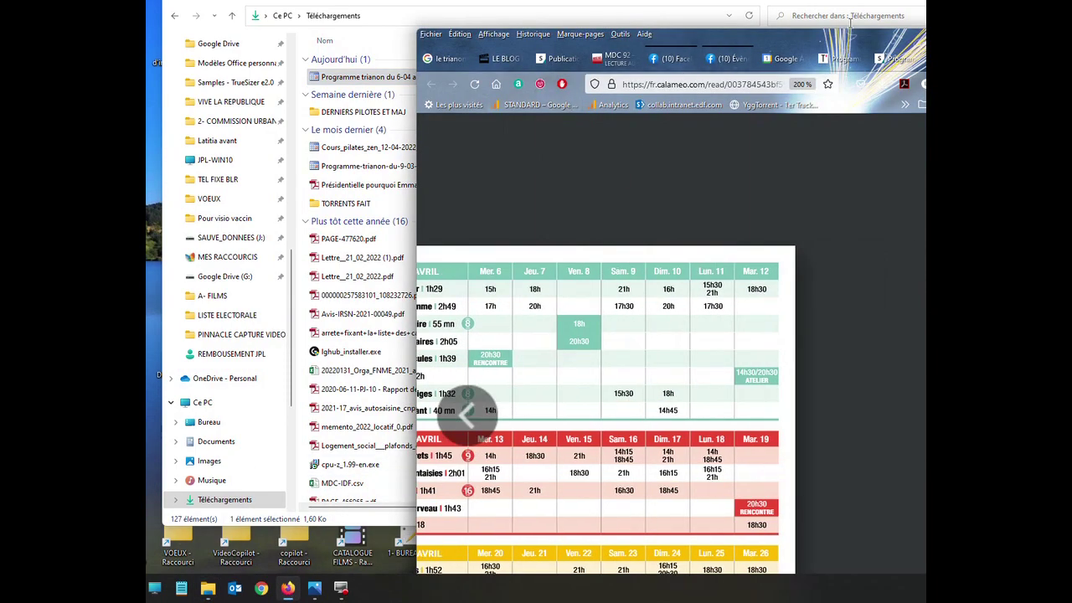
{"action": "left_click_drag", "start_coordinate": [806, 42], "coordinate": [551, 43]}
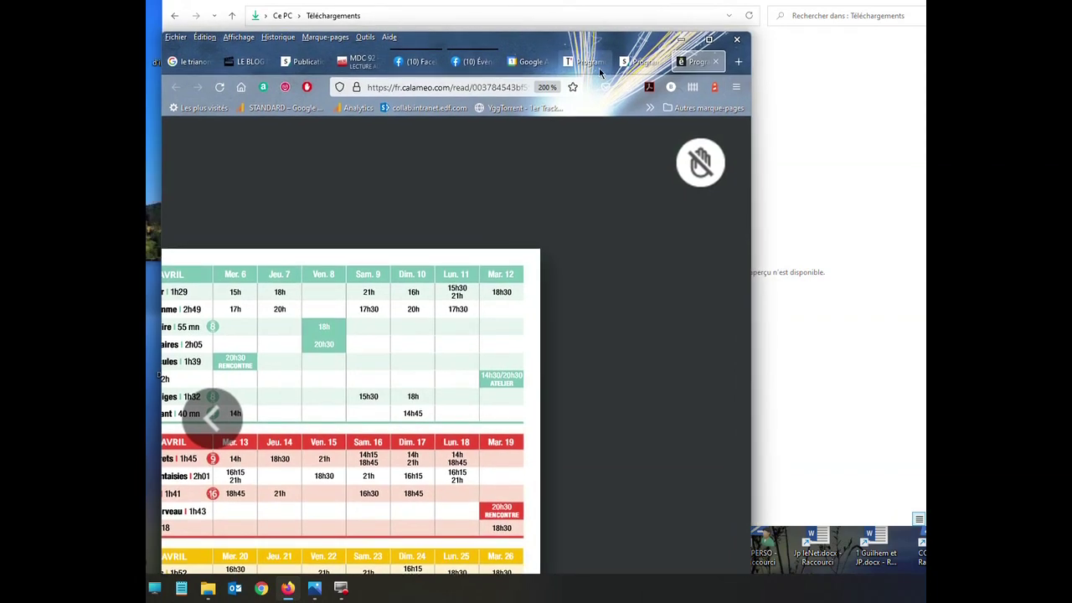
{"action": "left_click", "coordinate": [528, 64]}
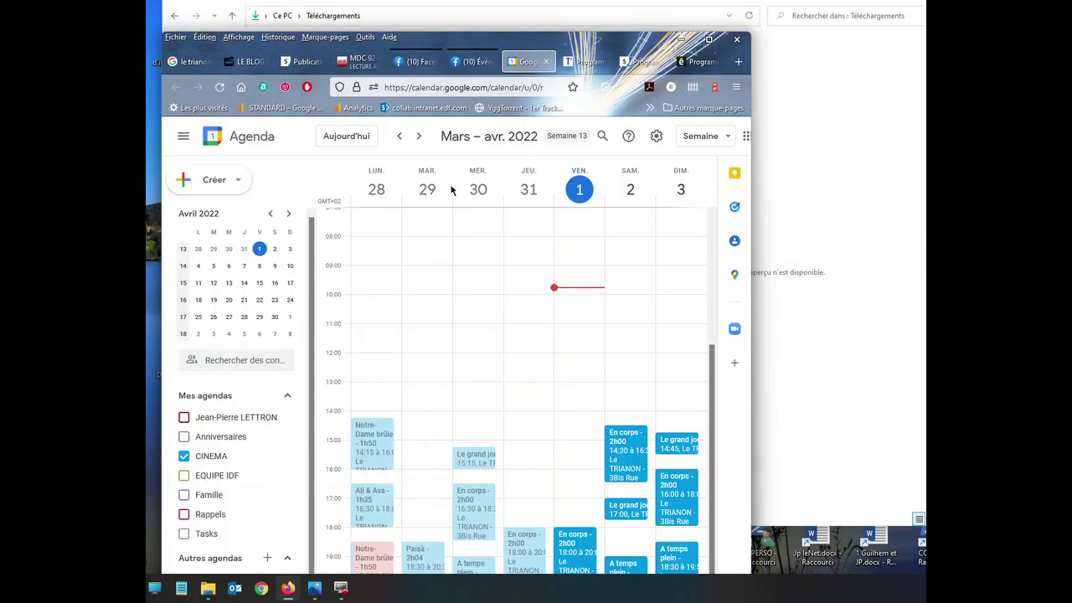
Hide the CINEMA calendar in Google Agenda, then widen and reposition the browser window.
{"action": "left_click", "coordinate": [184, 458]}
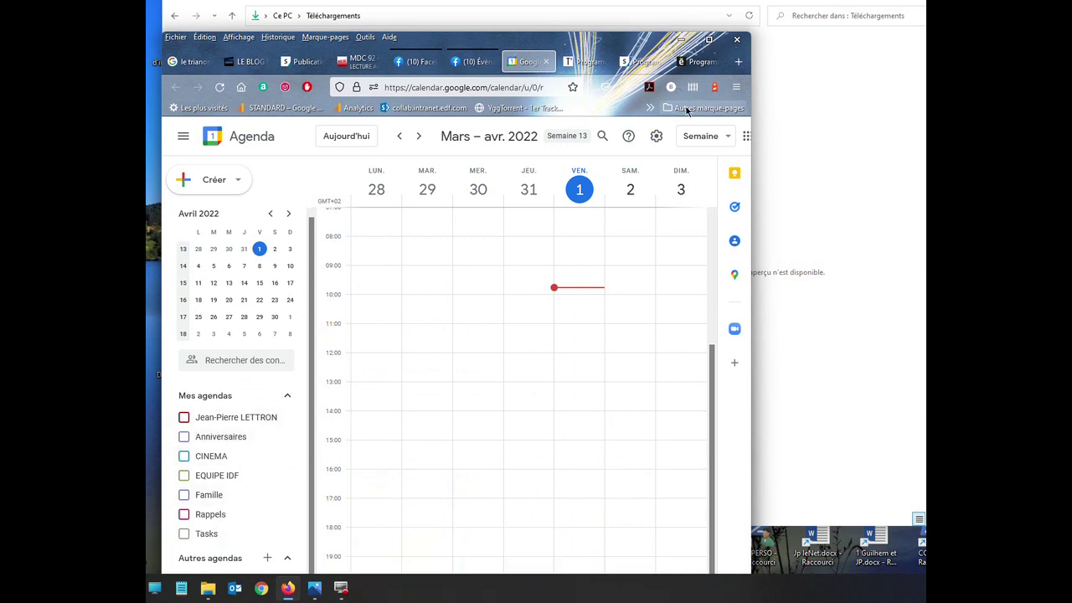
{"action": "left_click_drag", "start_coordinate": [754, 156], "coordinate": [927, 159]}
{"action": "left_click_drag", "start_coordinate": [571, 43], "coordinate": [573, 15]}
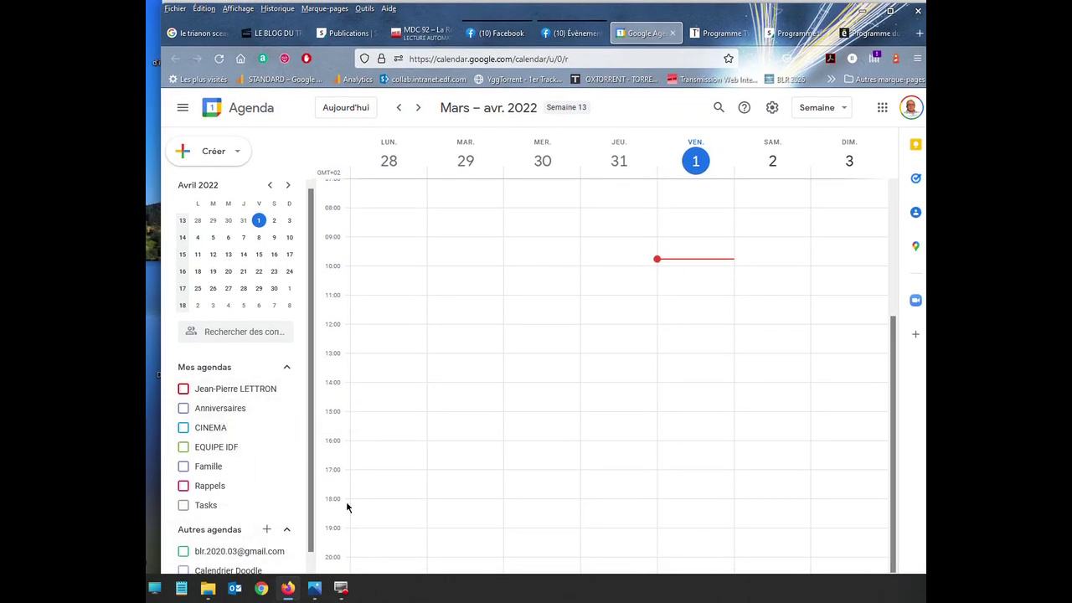
Create a new calendar named "cinéma essai" and return to the weekly view.
{"action": "left_click", "coordinate": [266, 530]}
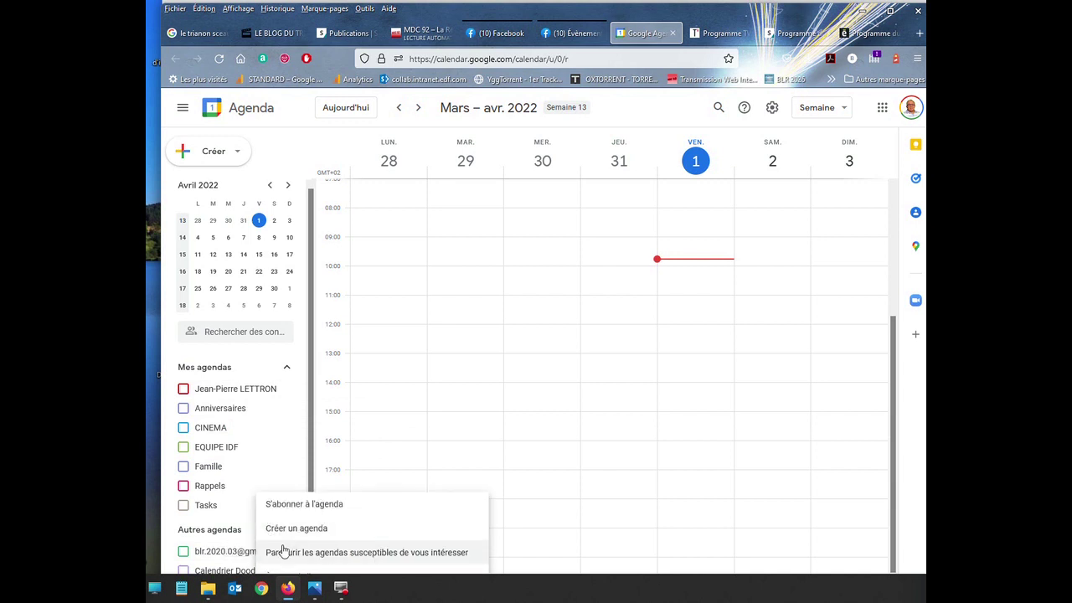
{"action": "left_click", "coordinate": [318, 531]}
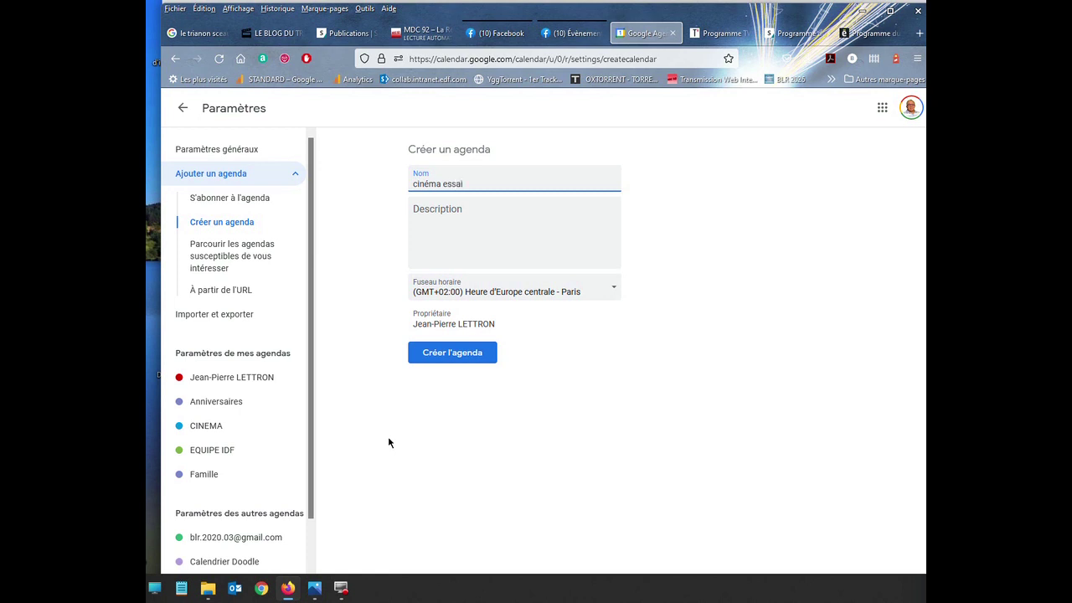
{"action": "left_click", "coordinate": [459, 353]}
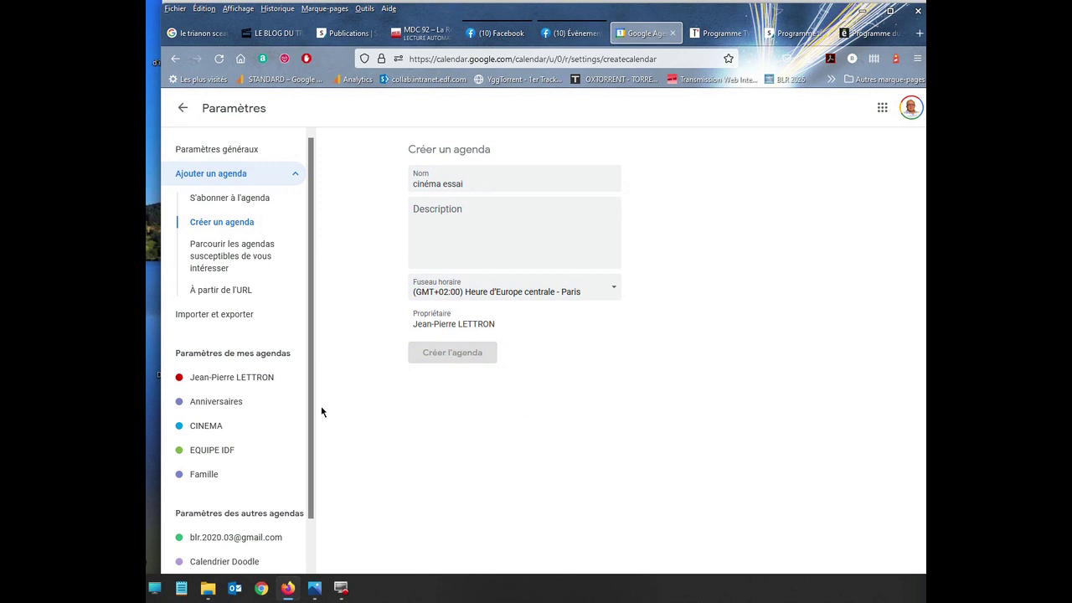
{"action": "left_click", "coordinate": [182, 109]}
Set the display colour of the cinéma essai calendar to magenta.
{"action": "scroll", "coordinate": [237, 432], "scroll_direction": "down", "scroll_amount": 1}
{"action": "scroll", "coordinate": [237, 432], "scroll_direction": "down", "scroll_amount": 1}
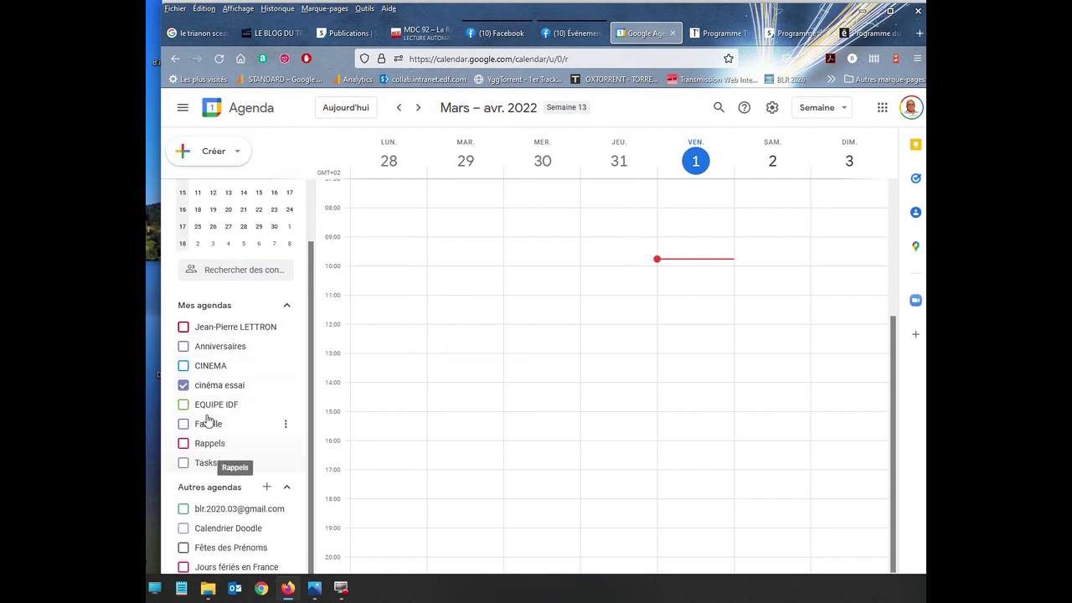
{"action": "left_click", "coordinate": [184, 369]}
{"action": "left_click", "coordinate": [184, 369]}
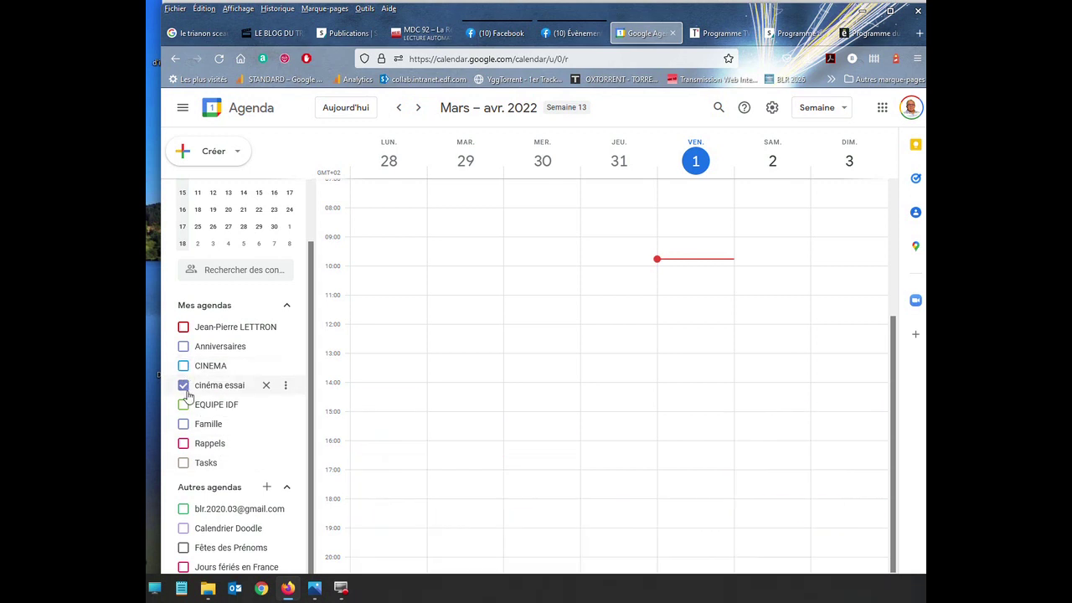
{"action": "left_click", "coordinate": [286, 388]}
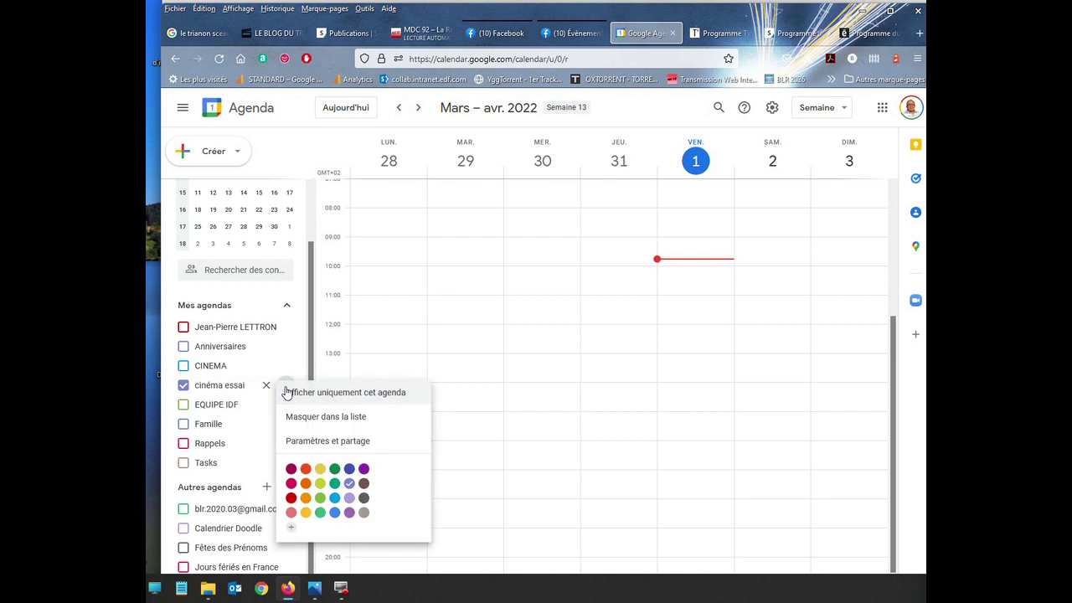
{"action": "left_click", "coordinate": [291, 498]}
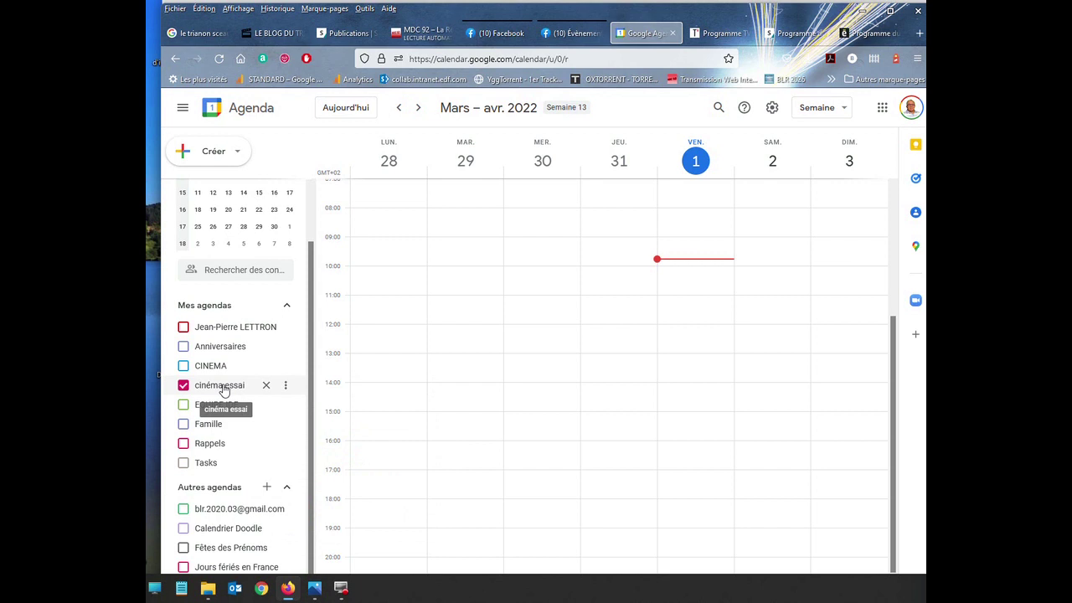
Import the file "Programme trianon du 6-04 au 10-05-2022 - Copie.ics" into the cinéma essai calendar.
{"action": "left_click", "coordinate": [268, 489]}
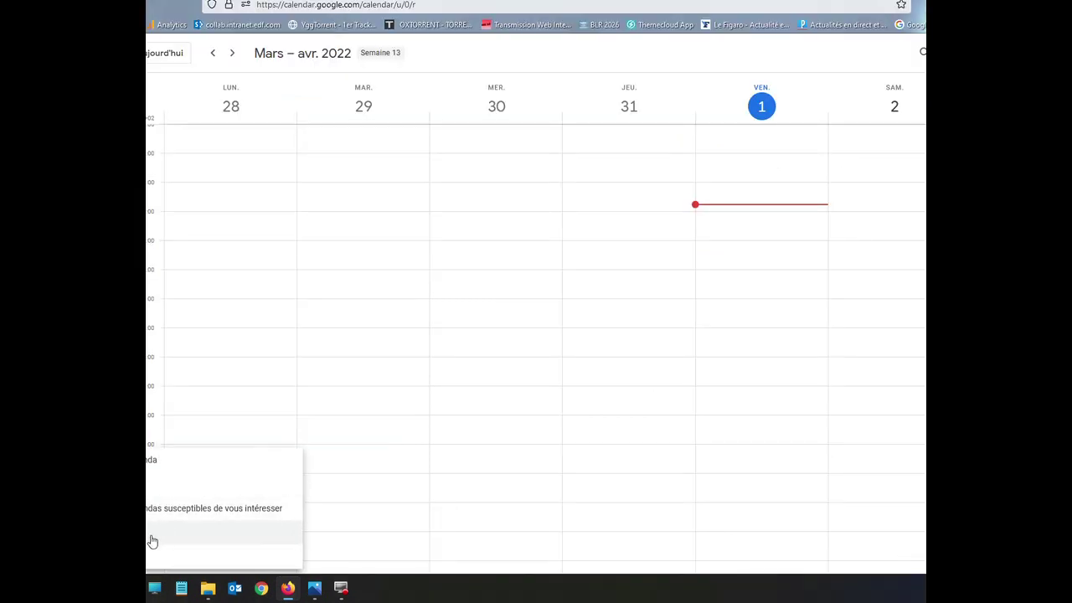
{"action": "left_click", "coordinate": [224, 557]}
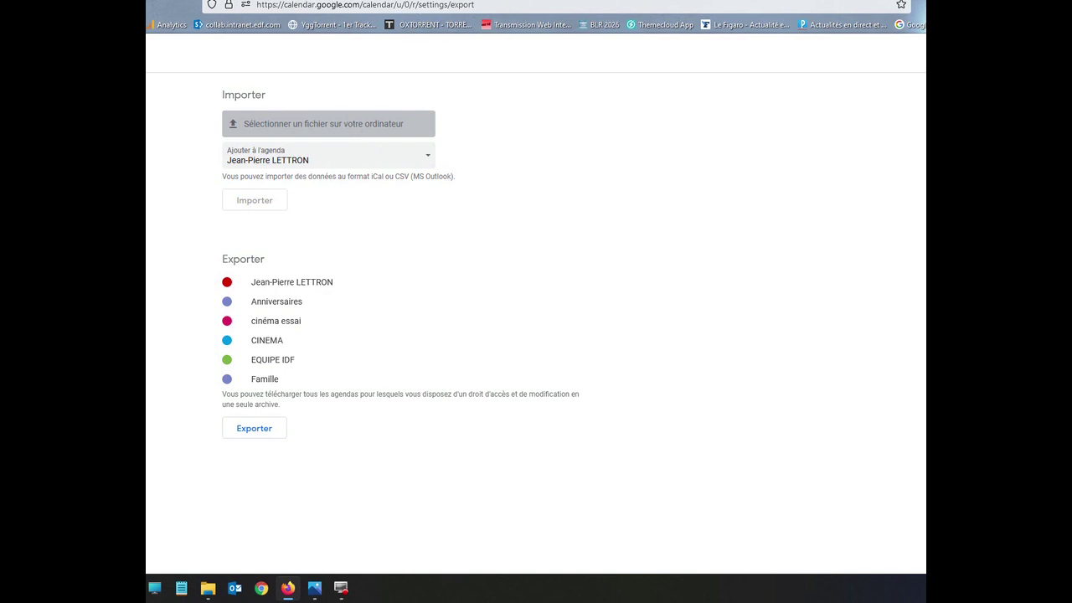
{"action": "left_click", "coordinate": [424, 161]}
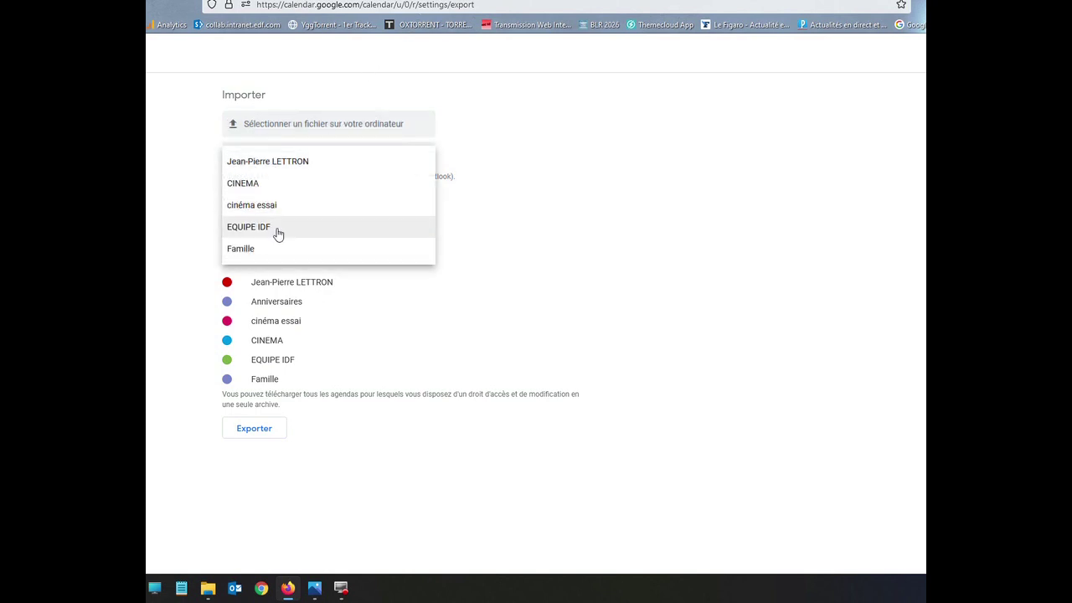
{"action": "left_click", "coordinate": [273, 210]}
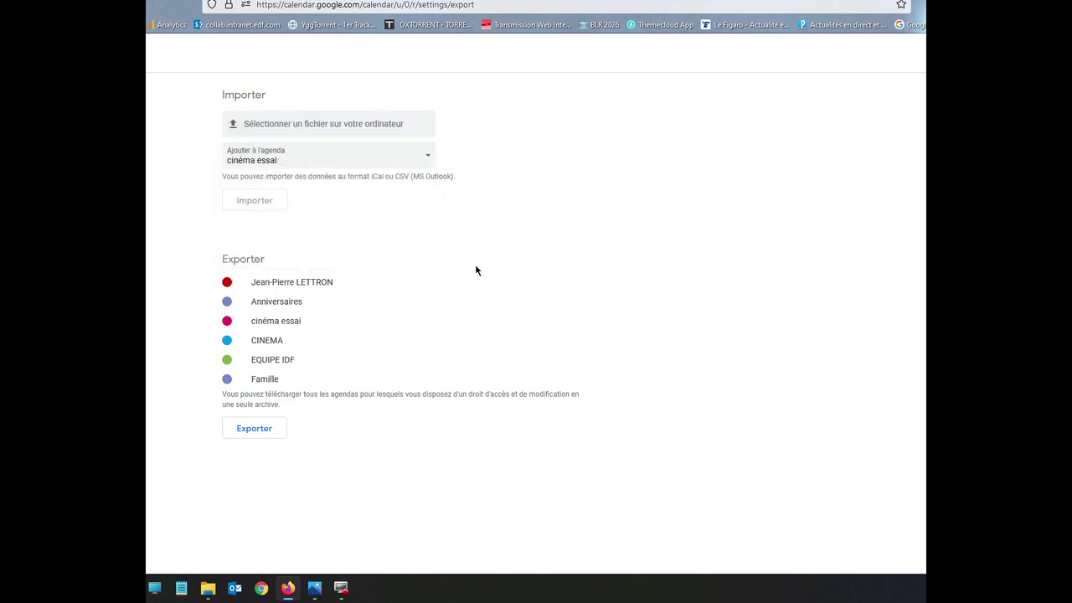
{"action": "left_click", "coordinate": [350, 130]}
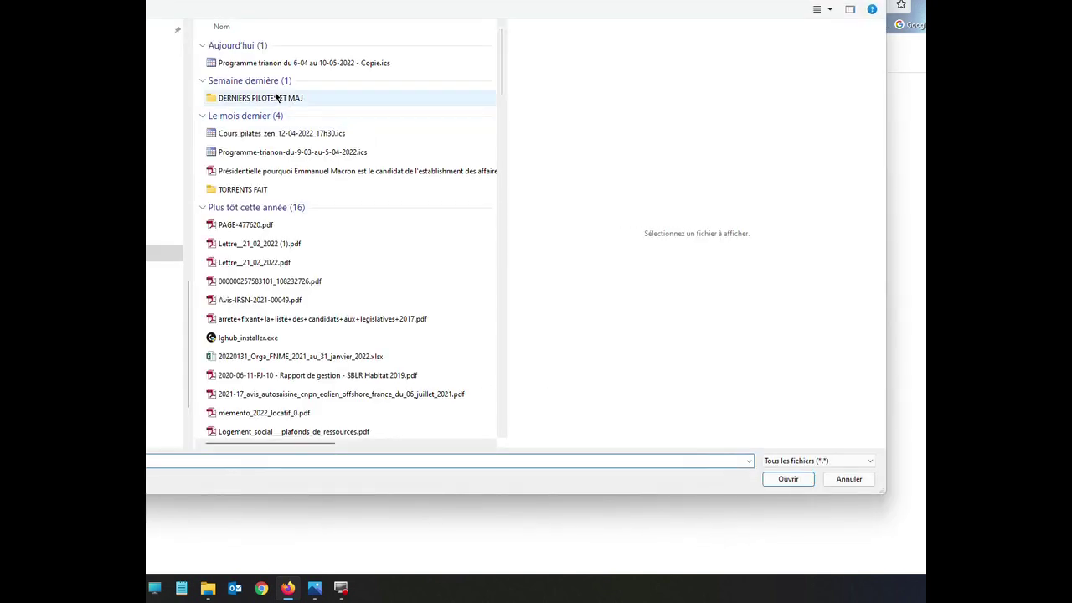
{"action": "left_click", "coordinate": [301, 64]}
{"action": "left_click", "coordinate": [783, 479]}
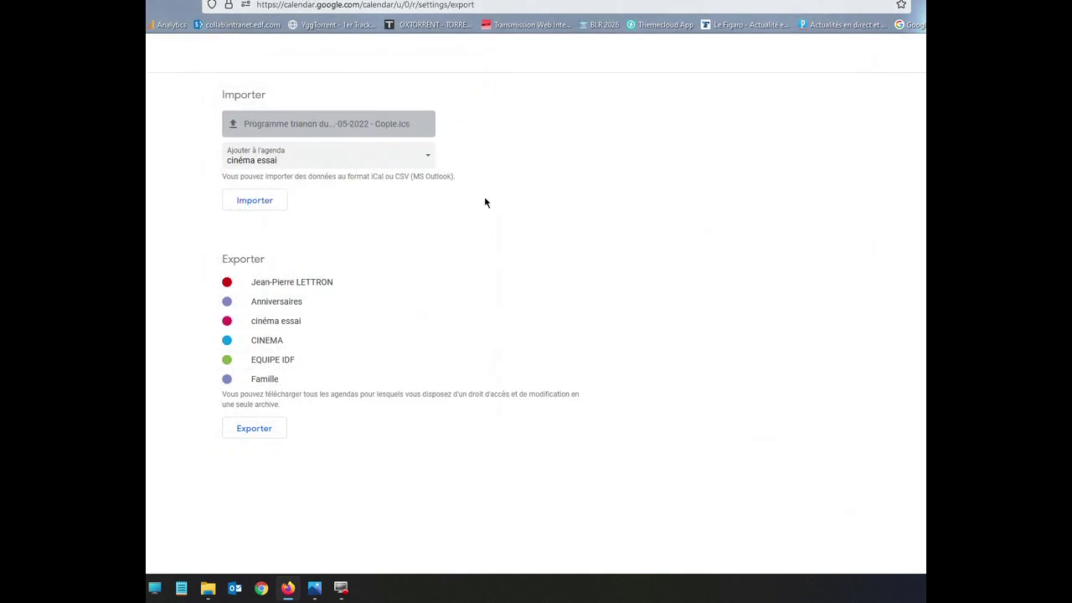
{"action": "left_click", "coordinate": [253, 200]}
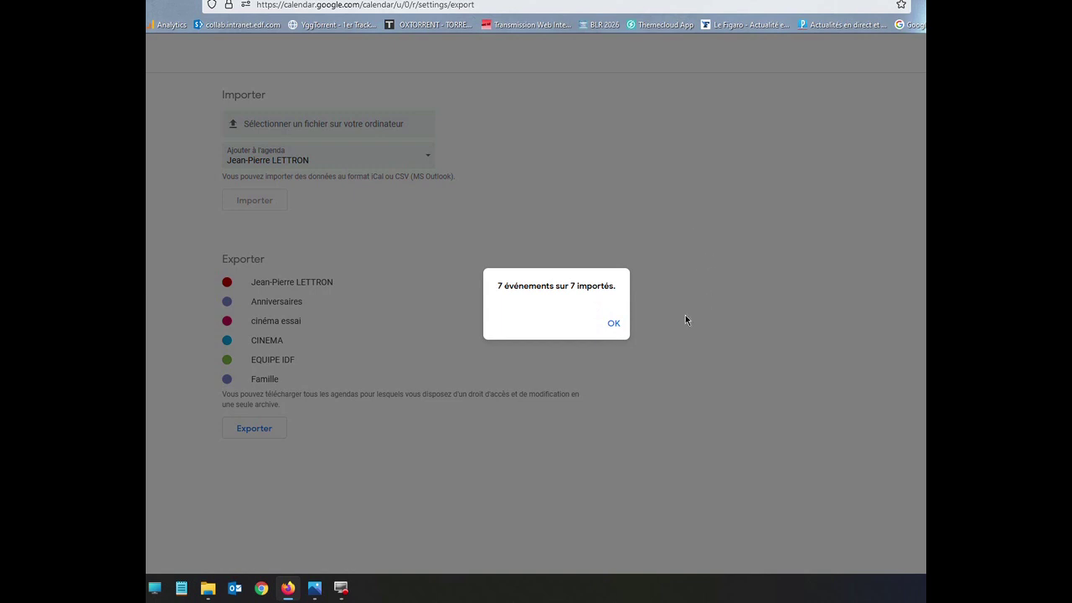
{"action": "left_click", "coordinate": [613, 325]}
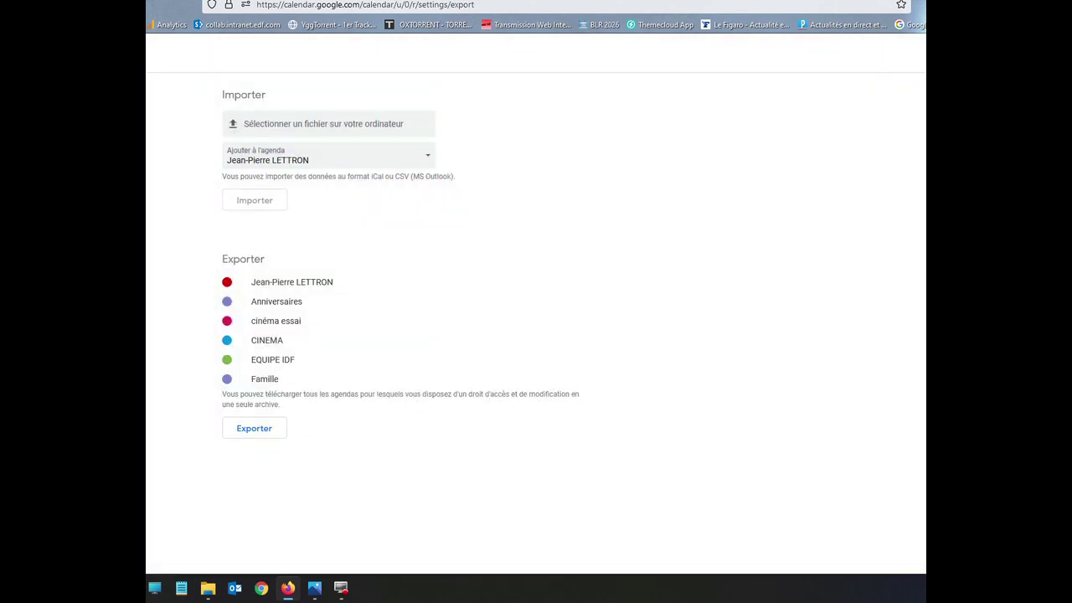
Return to the weekly view and show the week of 4 to 10 April 2022 in a smaller browser window.
{"action": "key", "text": "alt+Left"}
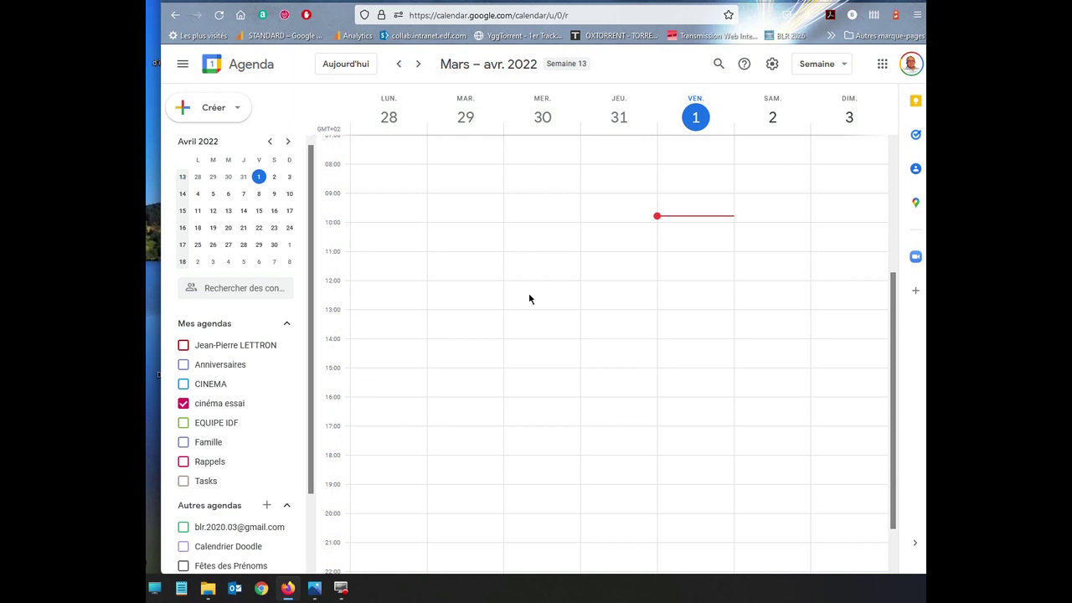
{"action": "scroll", "coordinate": [353, 403], "scroll_direction": "down", "scroll_amount": 1}
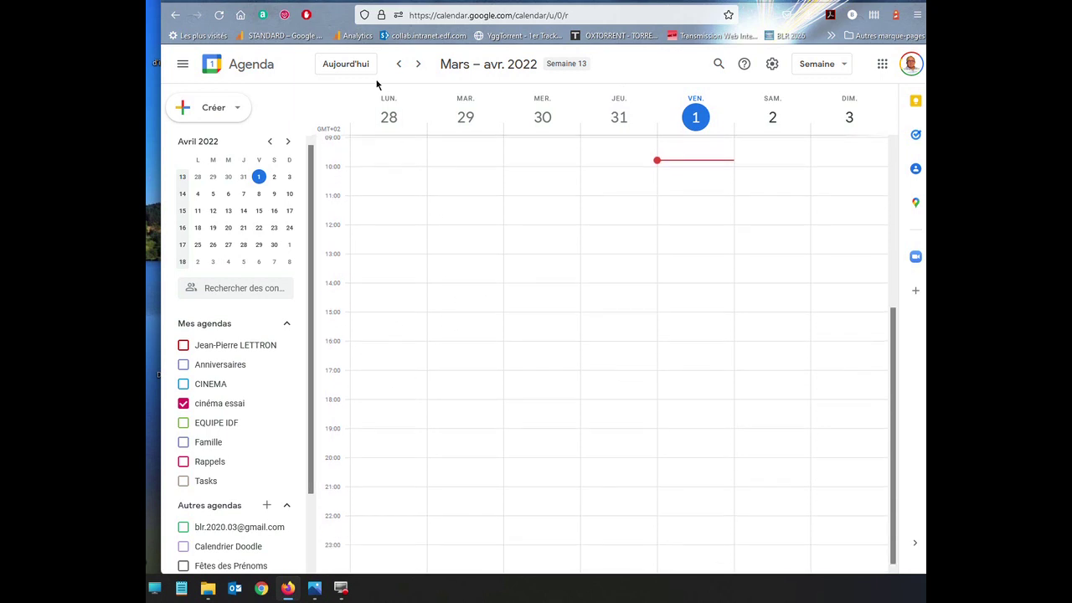
{"action": "left_click", "coordinate": [420, 66]}
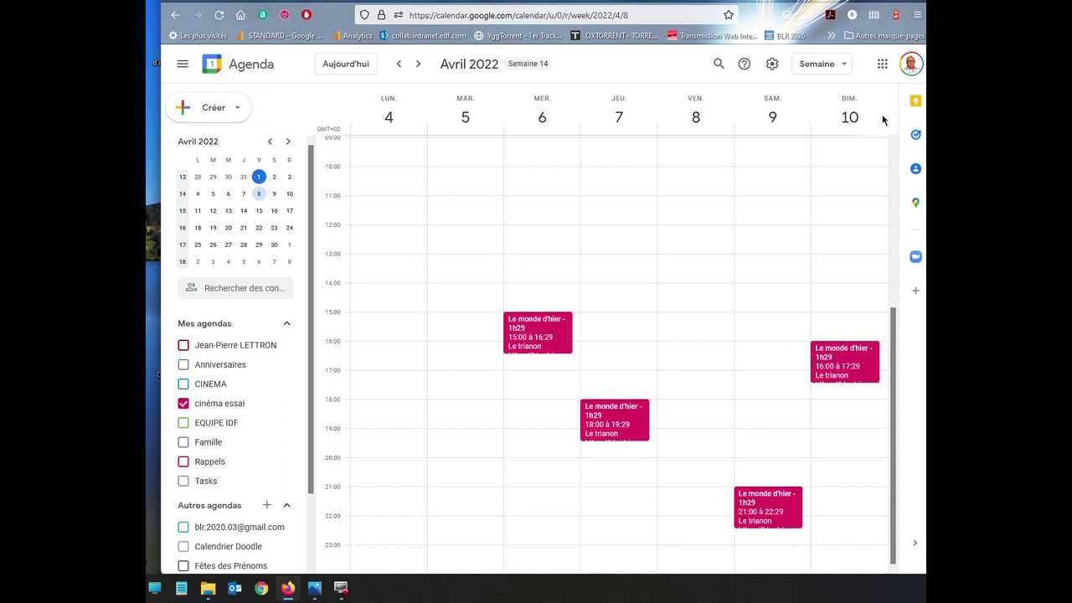
{"action": "key", "text": "super+Down"}
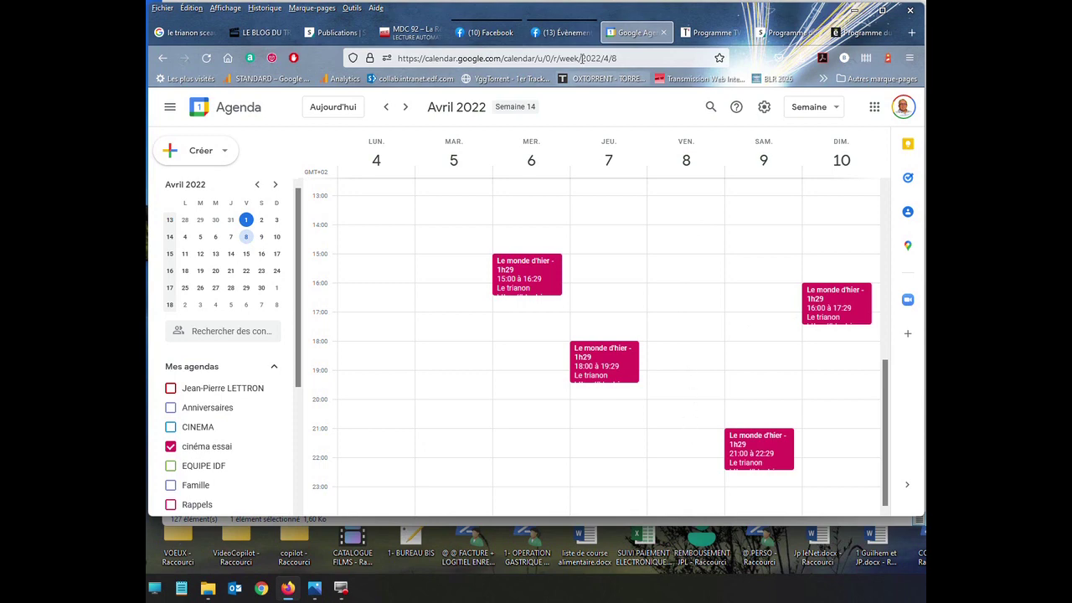
Compare the imported Le monde d'hier screenings for both April weeks with the 6 to 12 April timetable in the Calaméo programme.
{"action": "left_click", "coordinate": [850, 33]}
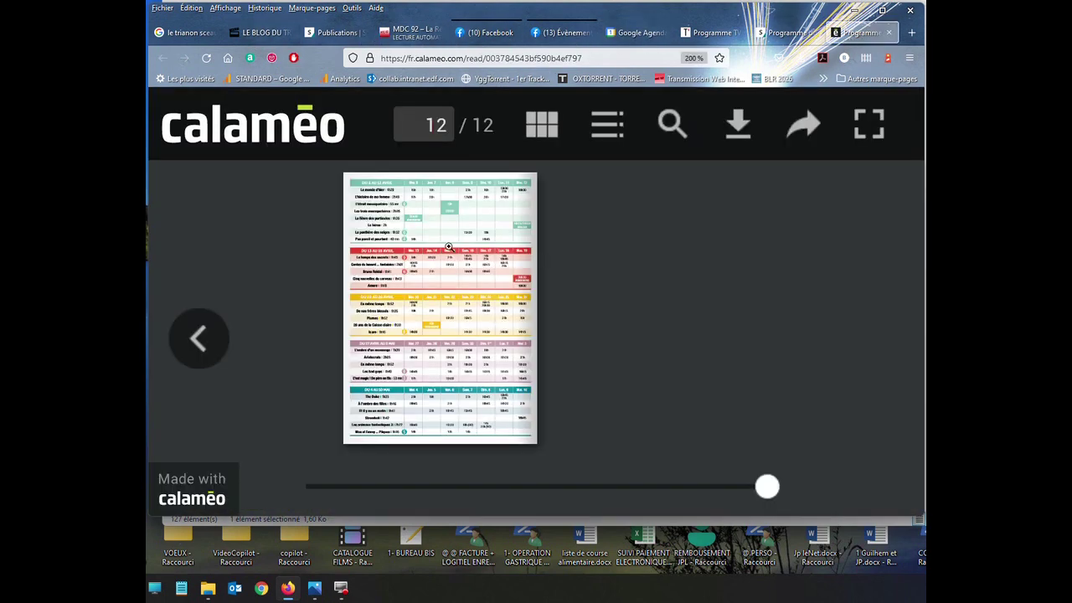
{"action": "left_click", "coordinate": [409, 232]}
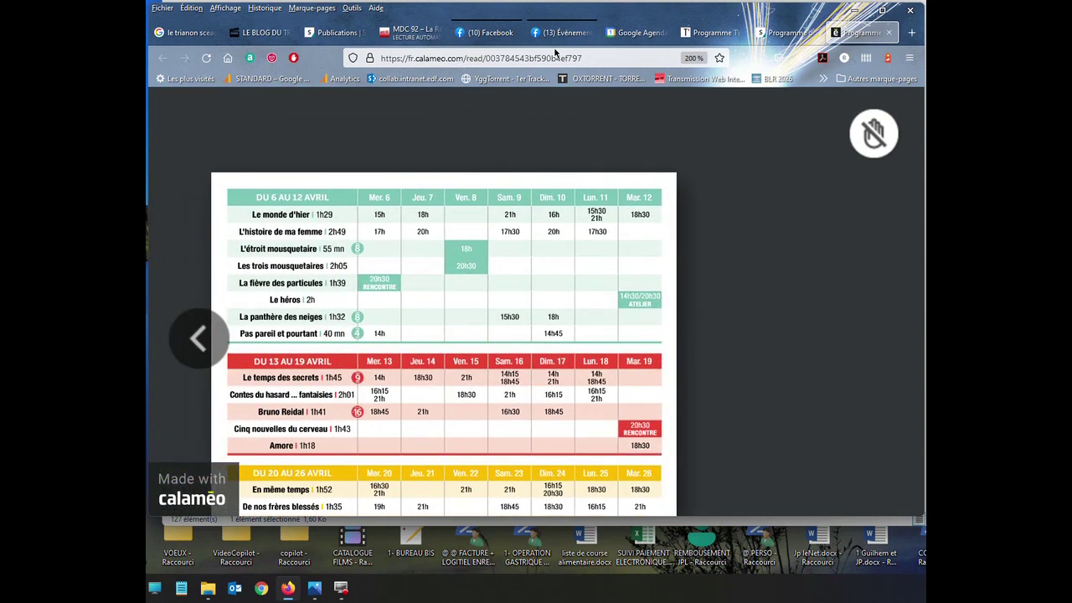
{"action": "left_click", "coordinate": [629, 34]}
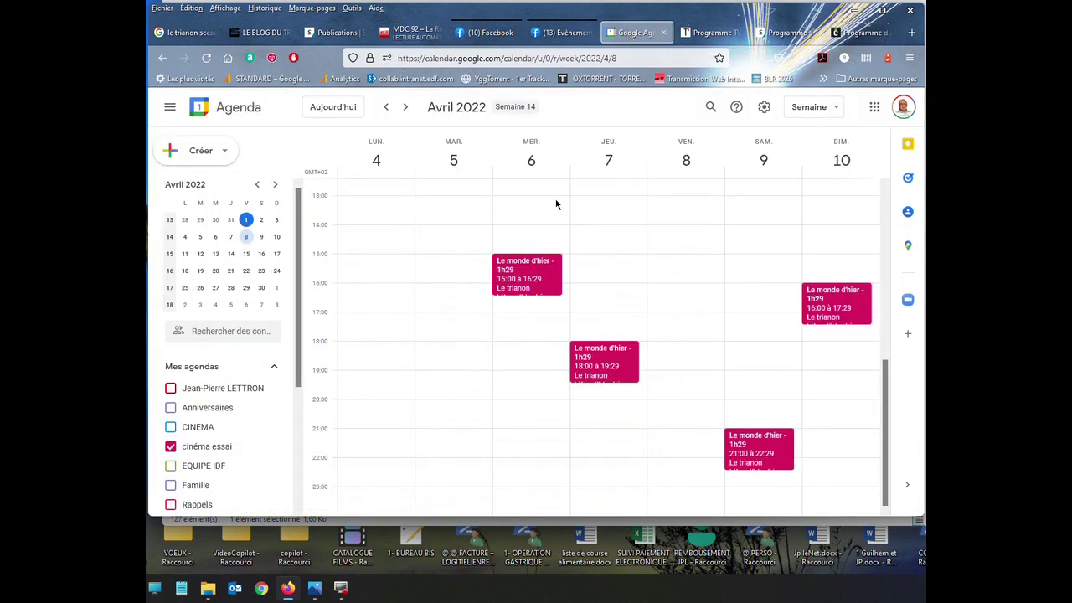
{"action": "left_click", "coordinate": [405, 107]}
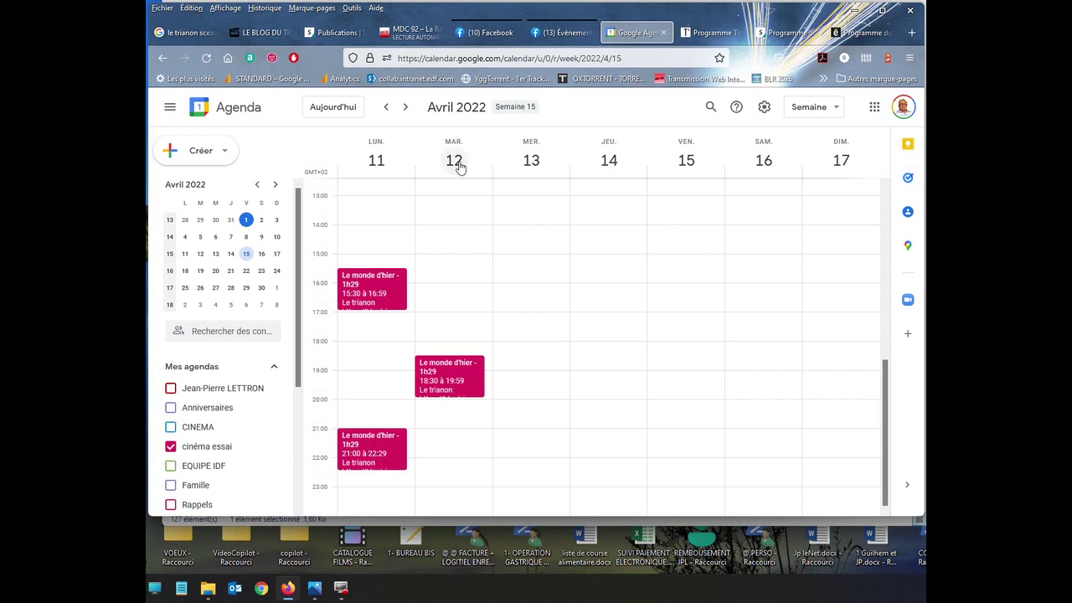
{"action": "left_click", "coordinate": [859, 33]}
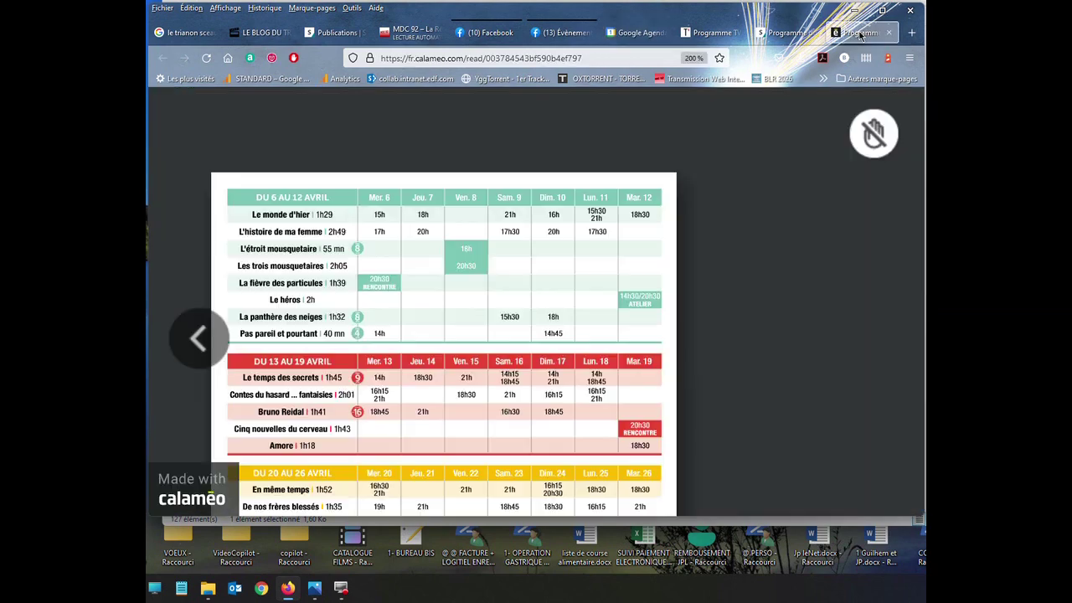